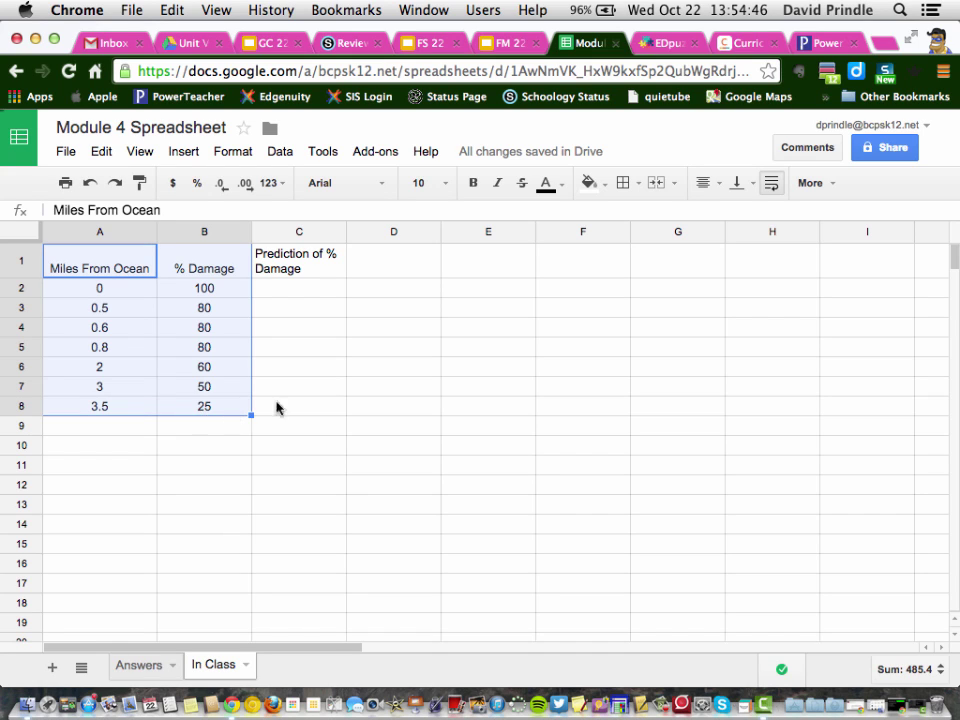
# Insert a scatter chart of the Miles From Ocean and % Damage data and move it beside the data table
pyautogui.click(834, 187)
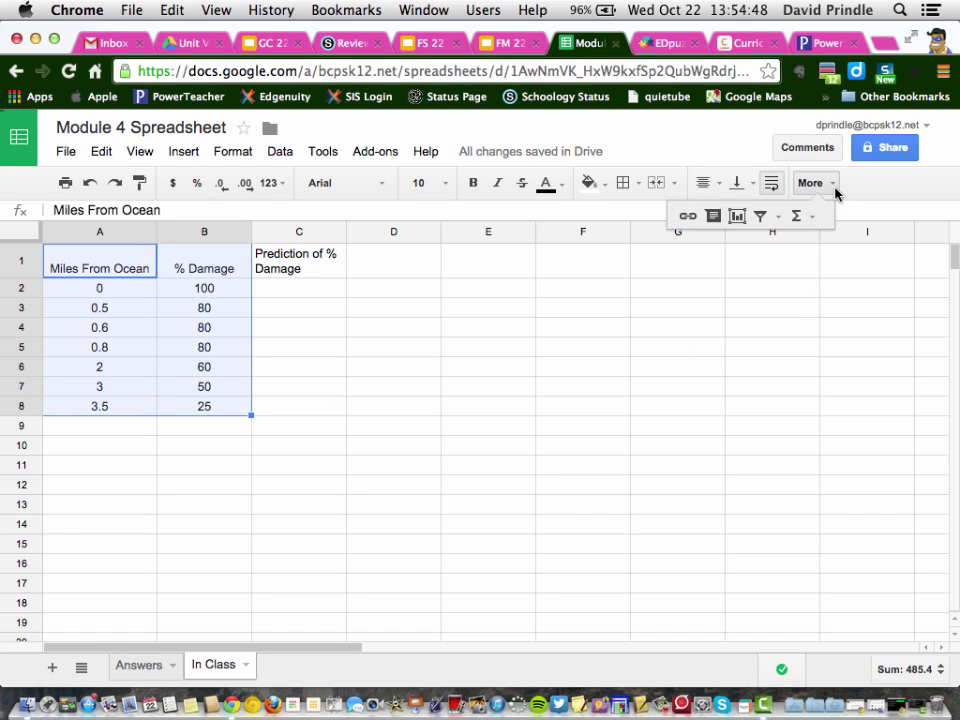
pyautogui.click(737, 216)
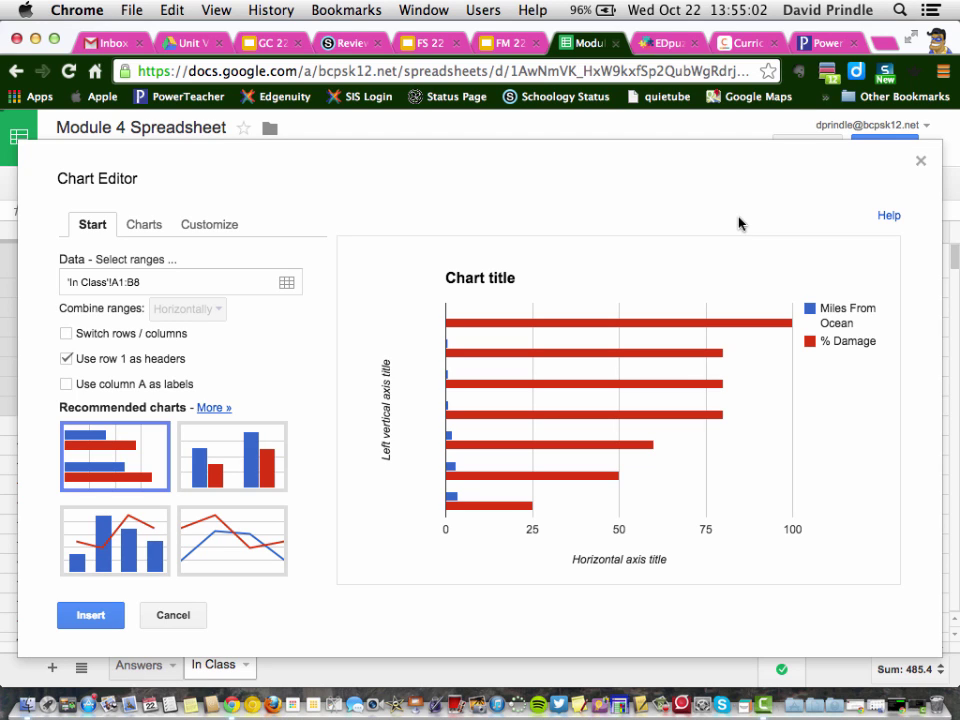
pyautogui.click(152, 233)
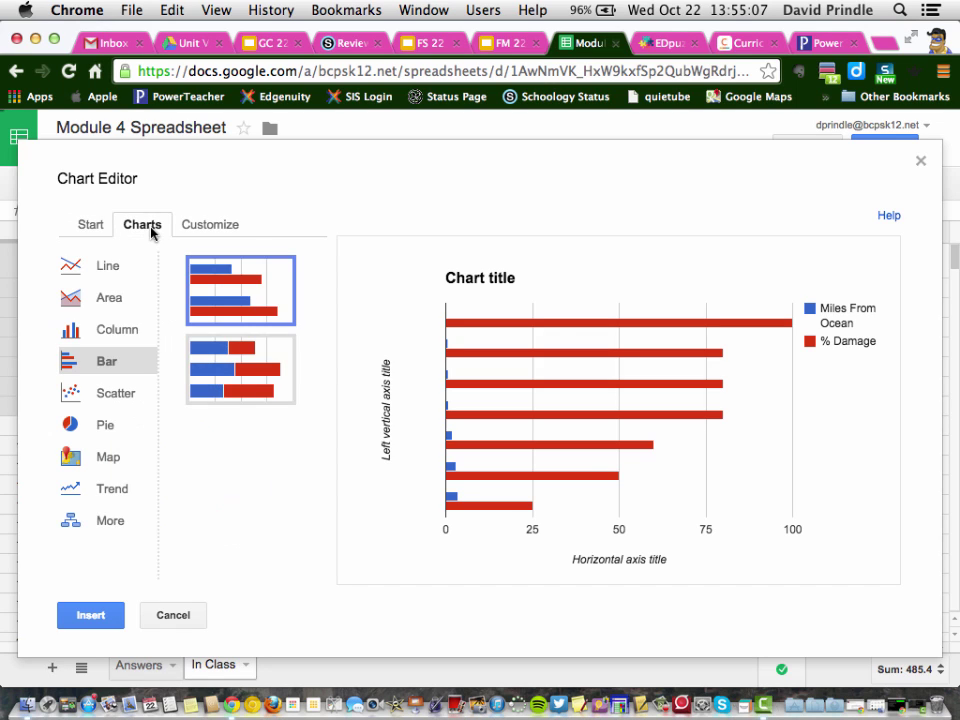
pyautogui.click(117, 397)
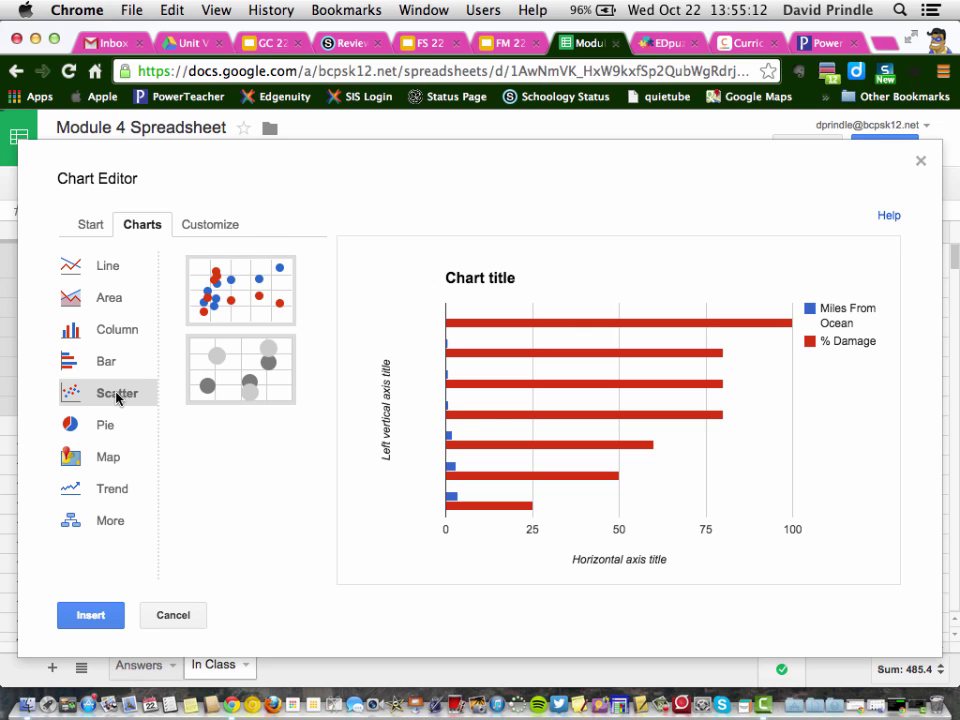
pyautogui.click(240, 286)
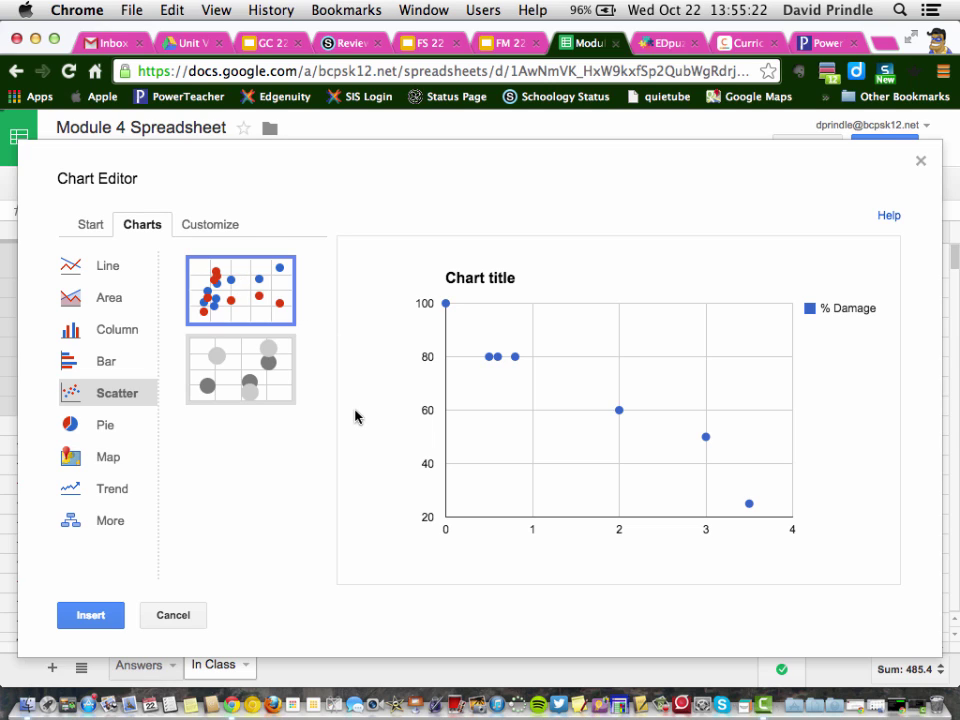
pyautogui.click(106, 617)
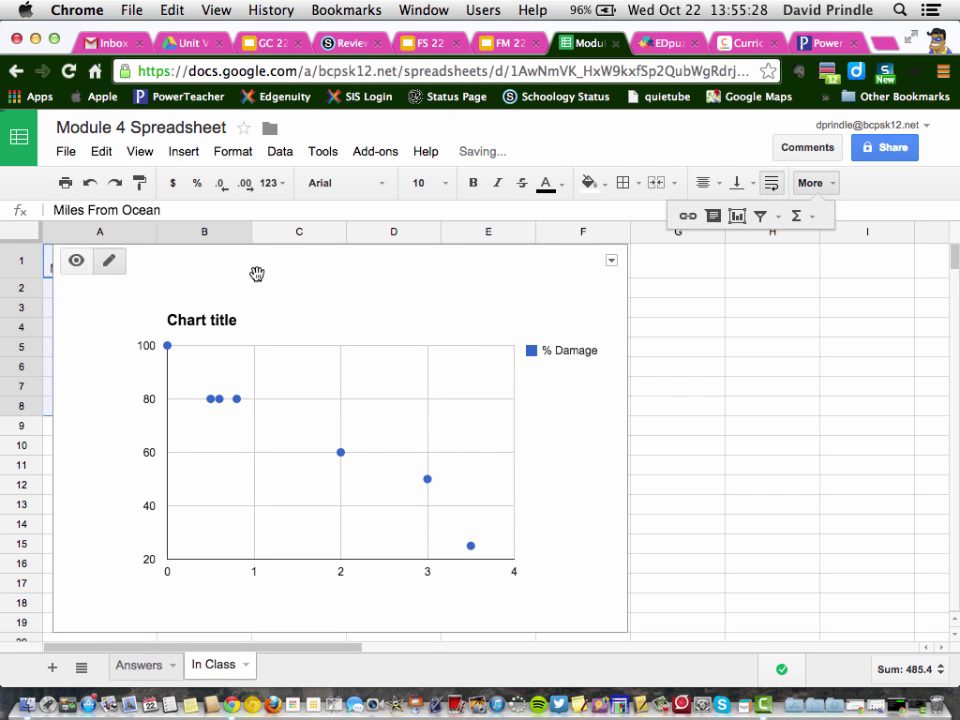
pyautogui.moveTo(273, 252); pyautogui.dragTo(568, 298)
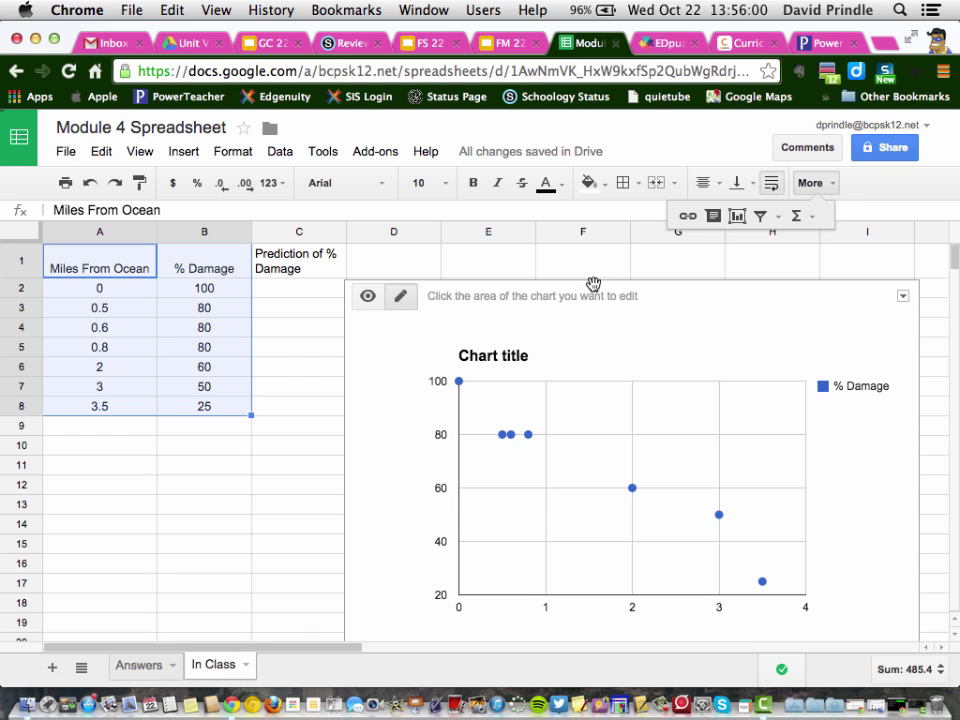
# Open the scatter chart for advanced editing and set its title to "Correlation Table"
pyautogui.click(903, 298)
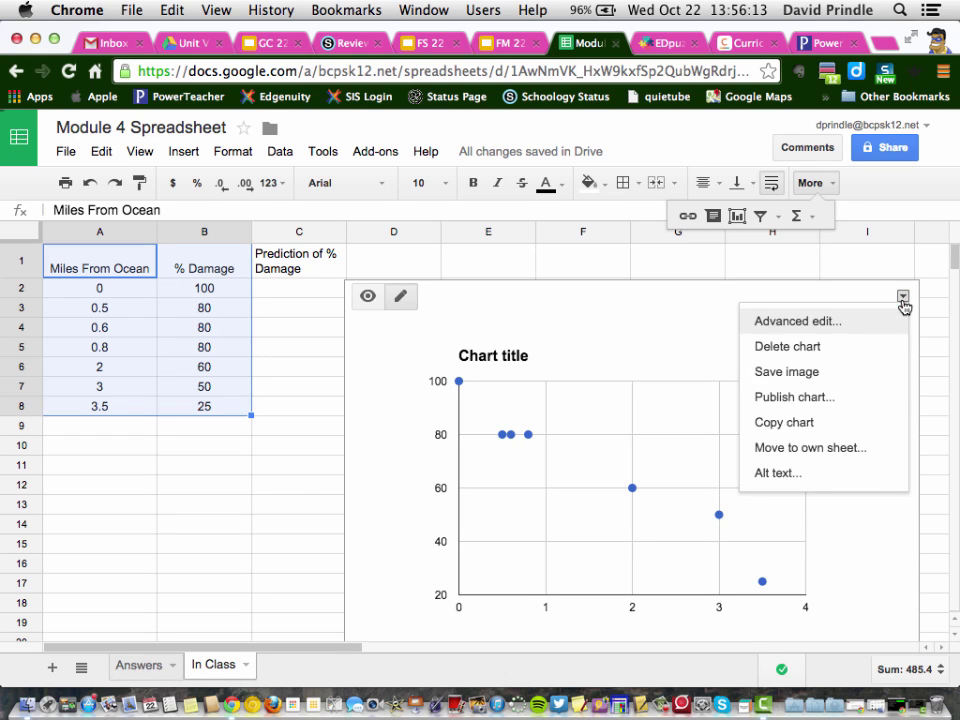
pyautogui.click(799, 322)
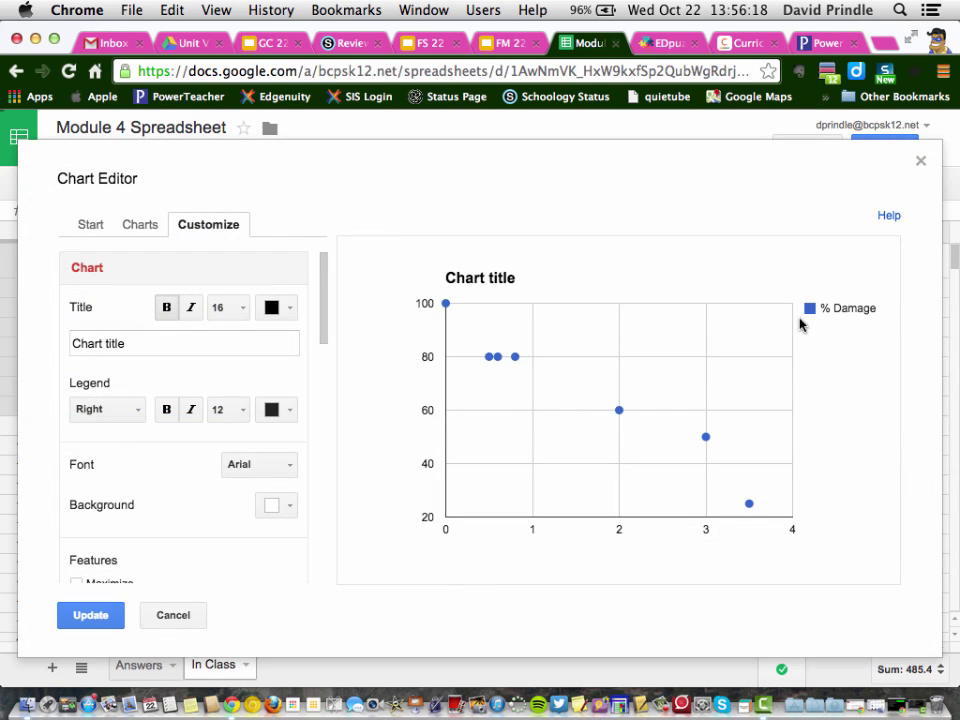
pyautogui.click(137, 345)
pyautogui.moveTo(137, 344); pyautogui.dragTo(66, 347)
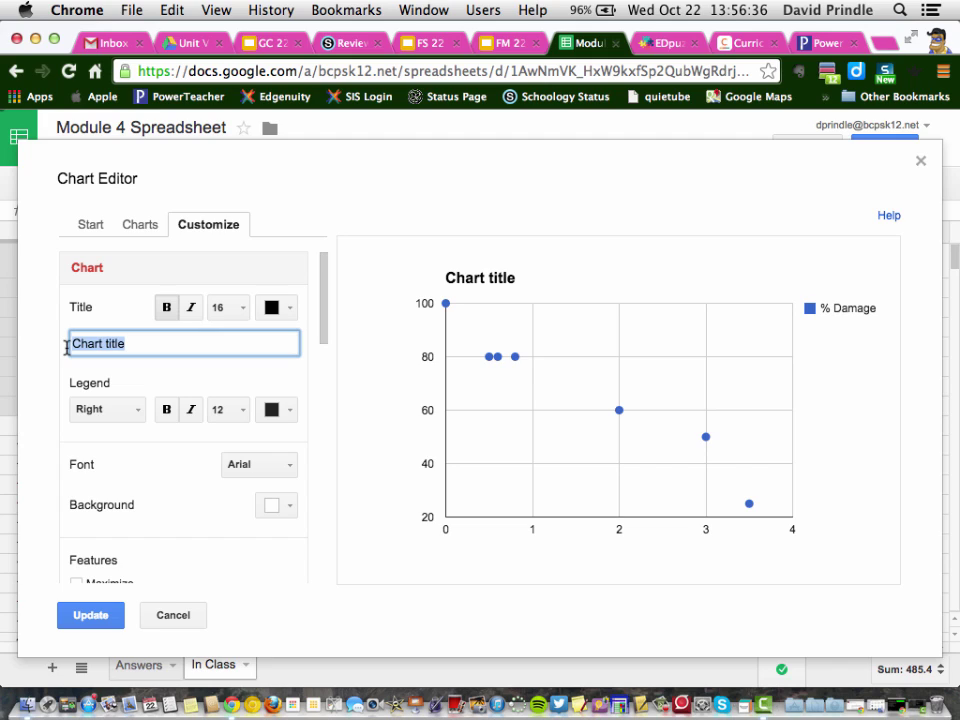
pyautogui.write('Correl')
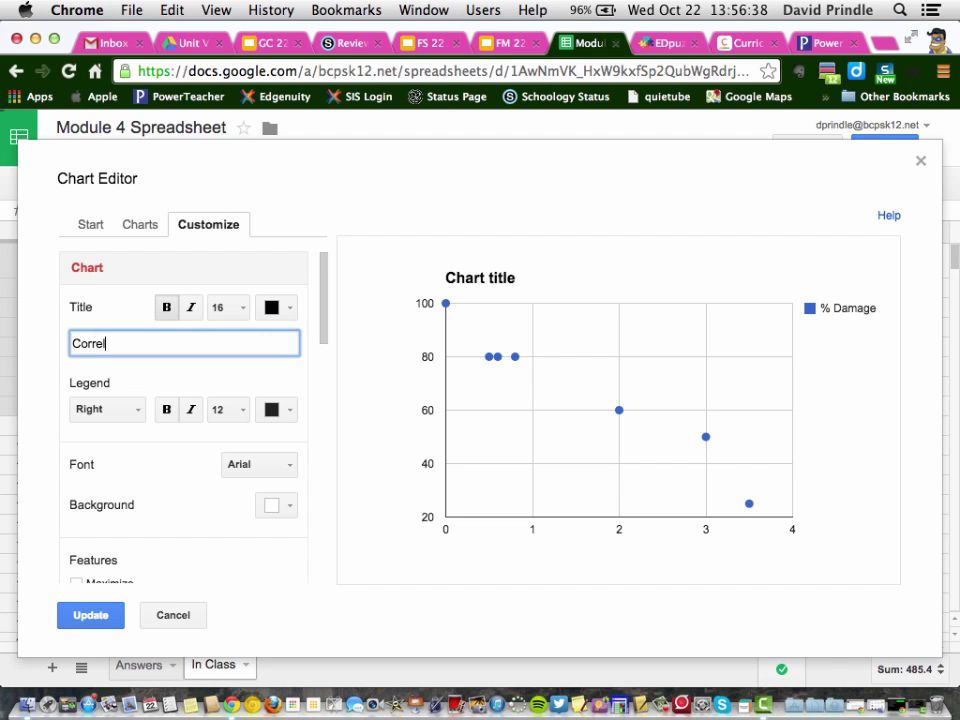
pyautogui.write('ation')
pyautogui.write('Table')
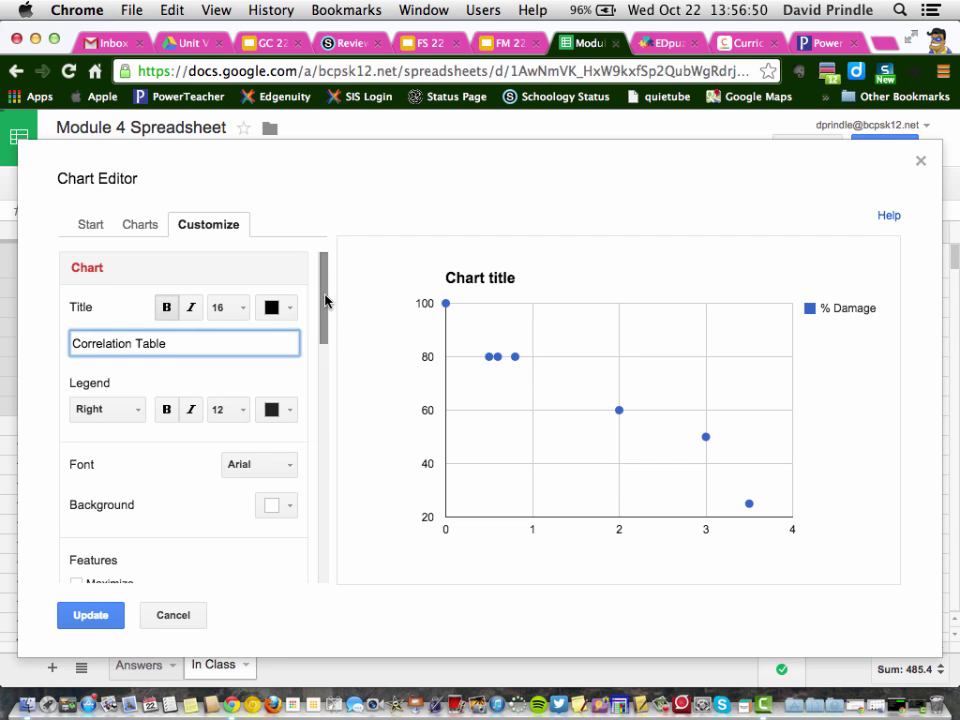
# Set the chart's horizontal axis title to "MIle from the Ocean"
pyautogui.moveTo(326, 300); pyautogui.dragTo(320, 386)
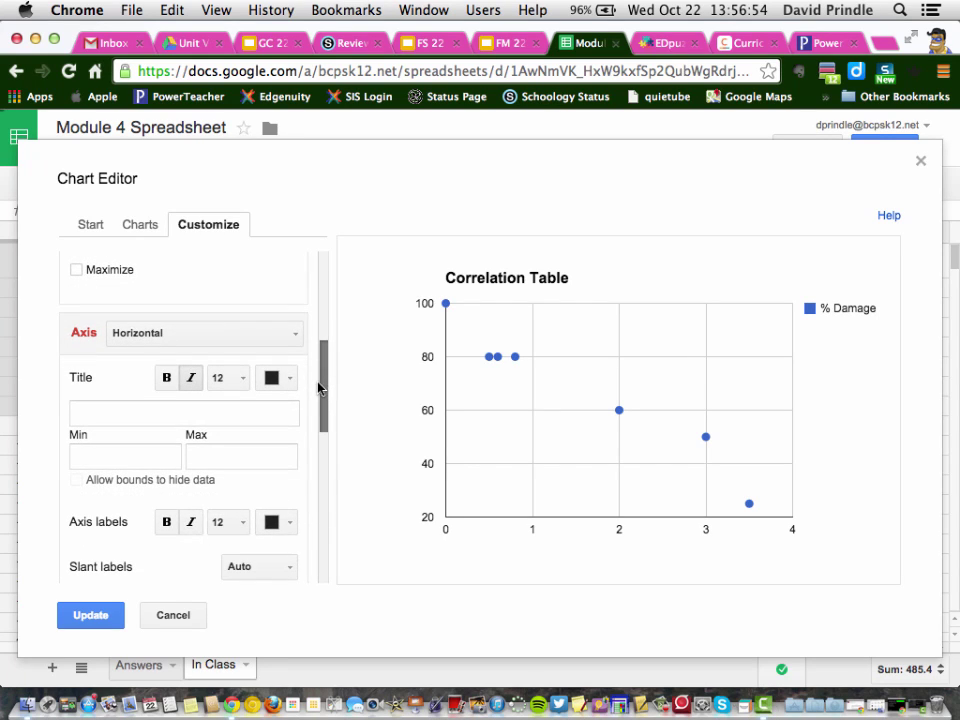
pyautogui.click(203, 415)
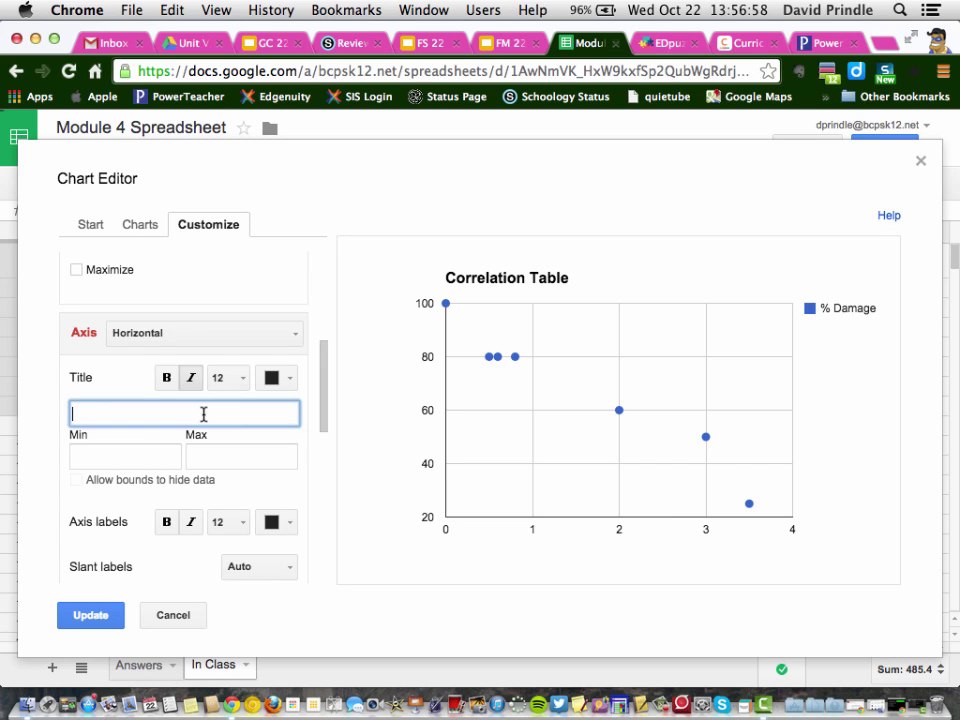
pyautogui.write('MIle from the')
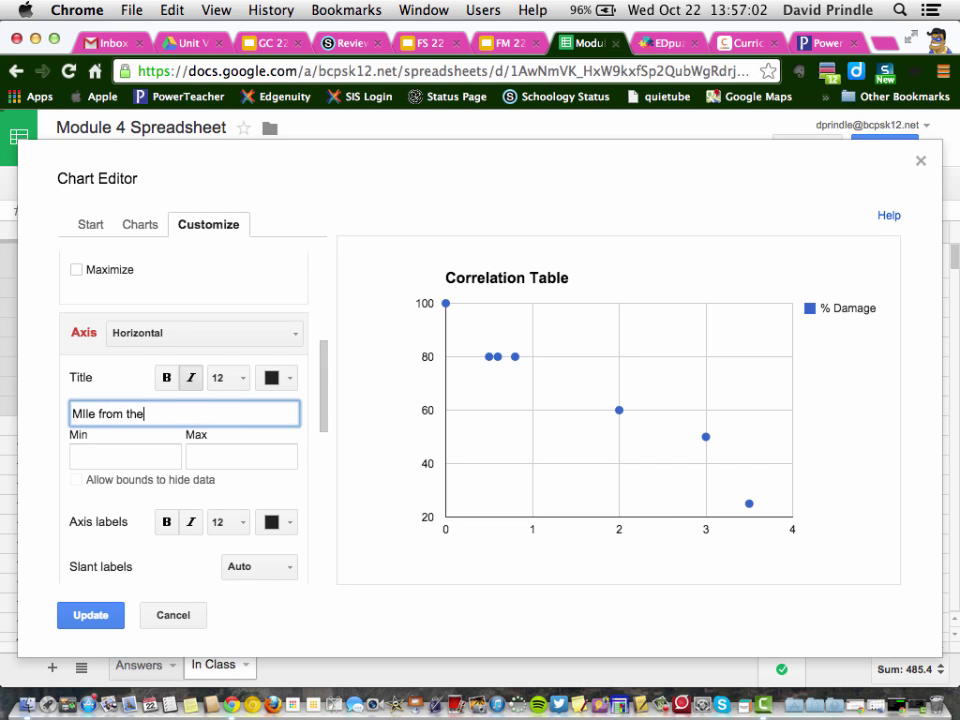
pyautogui.write(' o')
pyautogui.press('BackSpace')
pyautogui.write('Ocean')
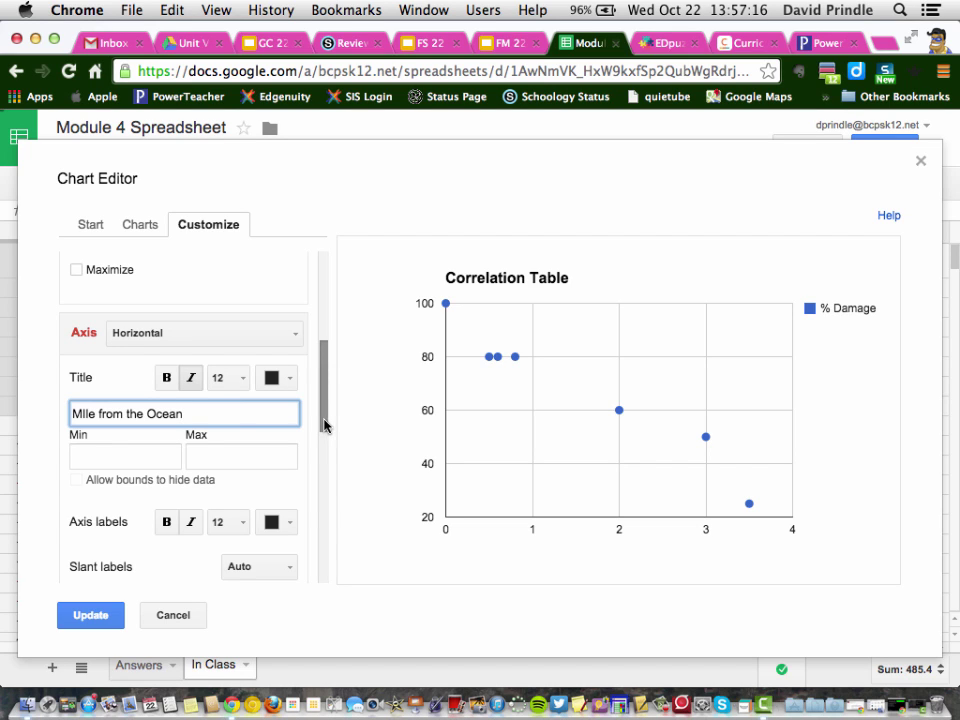
# Set the chart's left vertical axis title to "% Damage"
pyautogui.moveTo(327, 425); pyautogui.dragTo(328, 471)
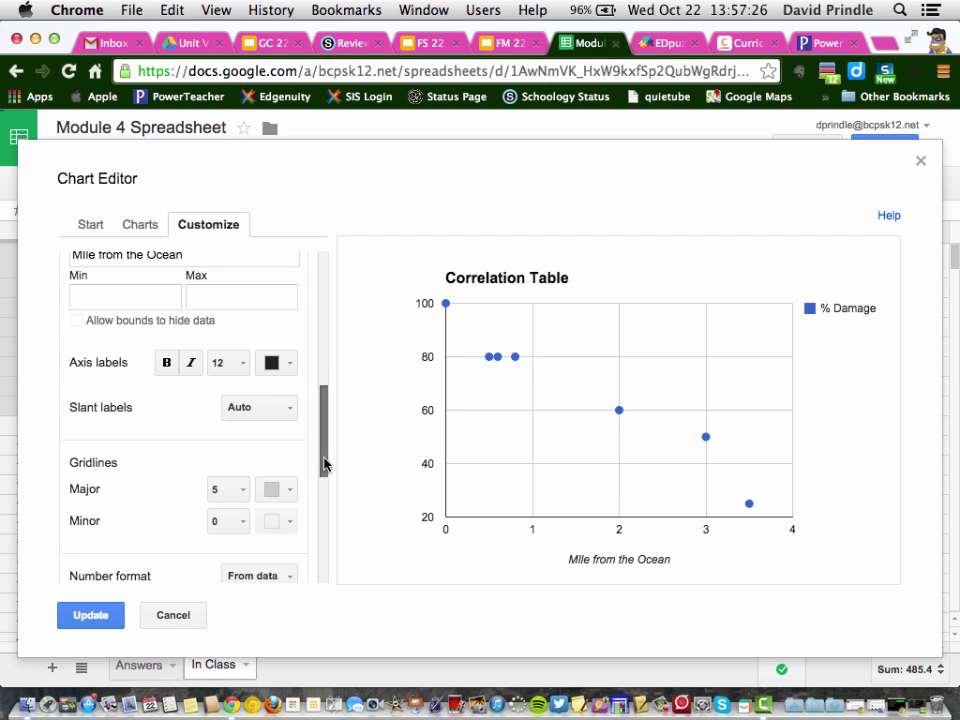
pyautogui.moveTo(325, 463); pyautogui.dragTo(324, 421)
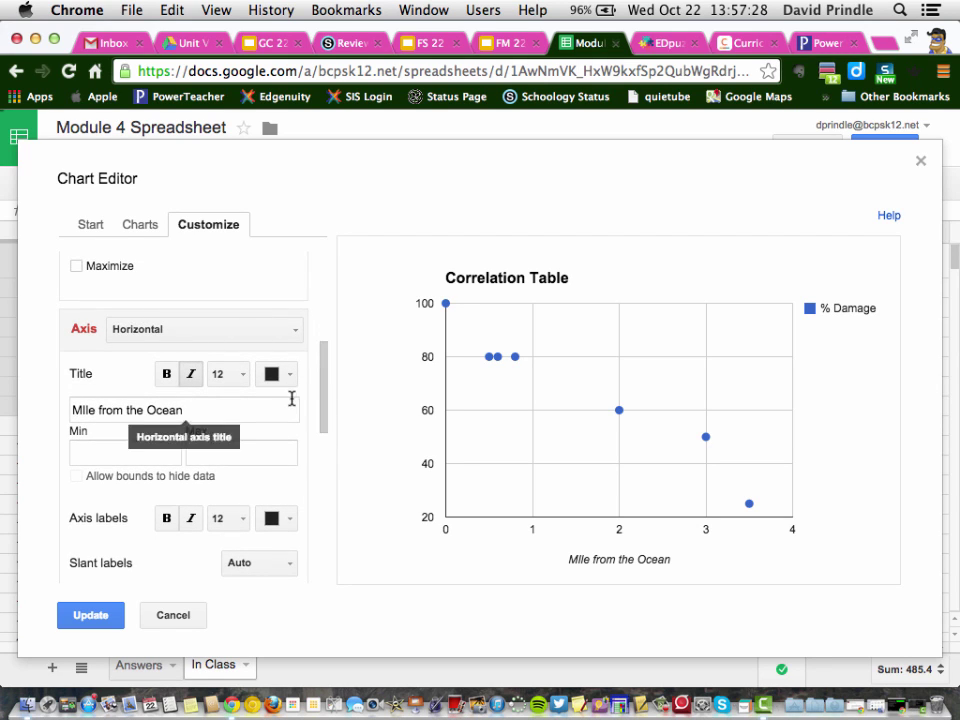
pyautogui.click(296, 333)
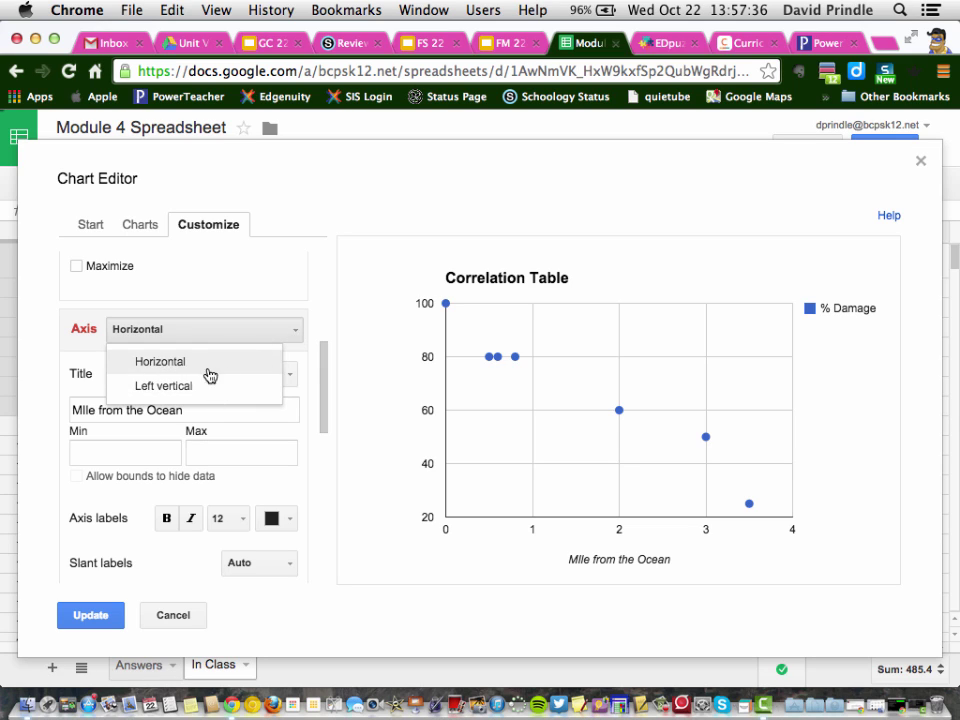
pyautogui.click(183, 386)
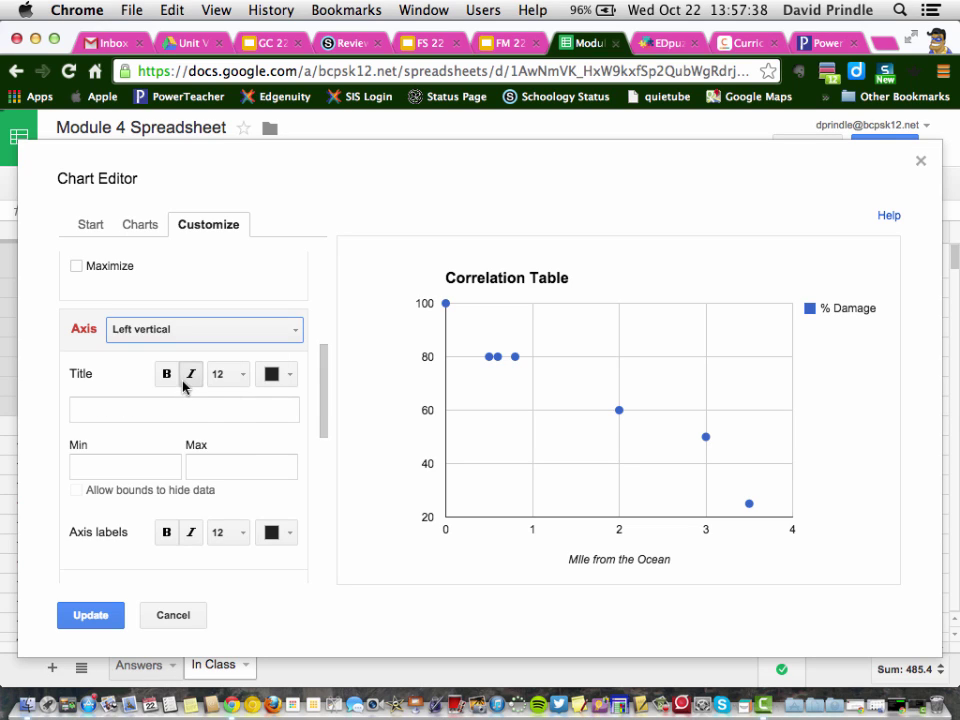
pyautogui.click(164, 411)
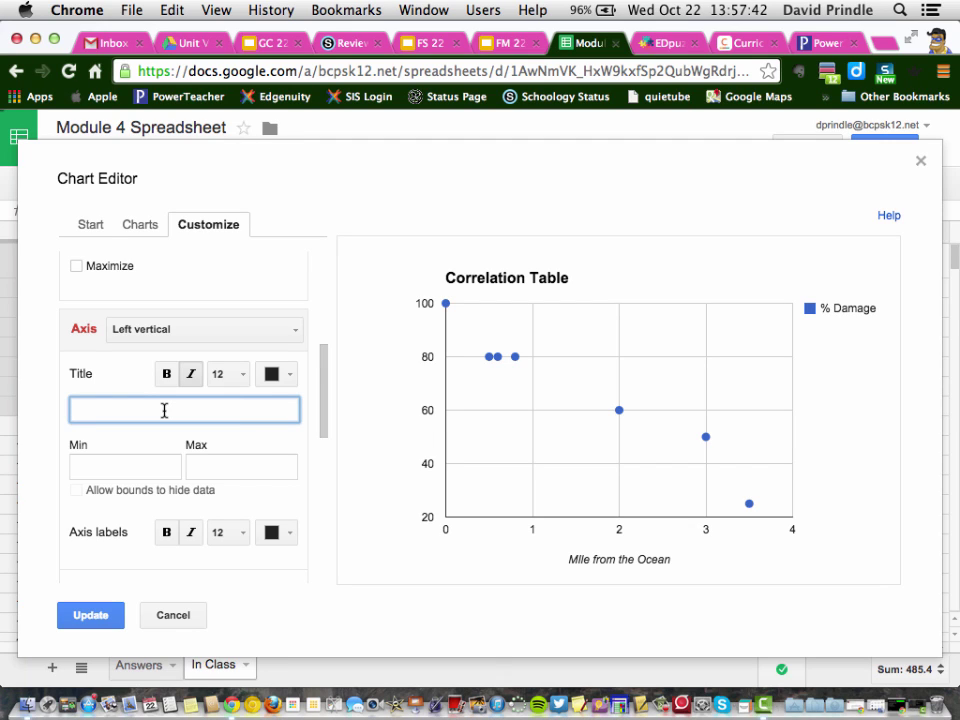
pyautogui.write('% Damage')
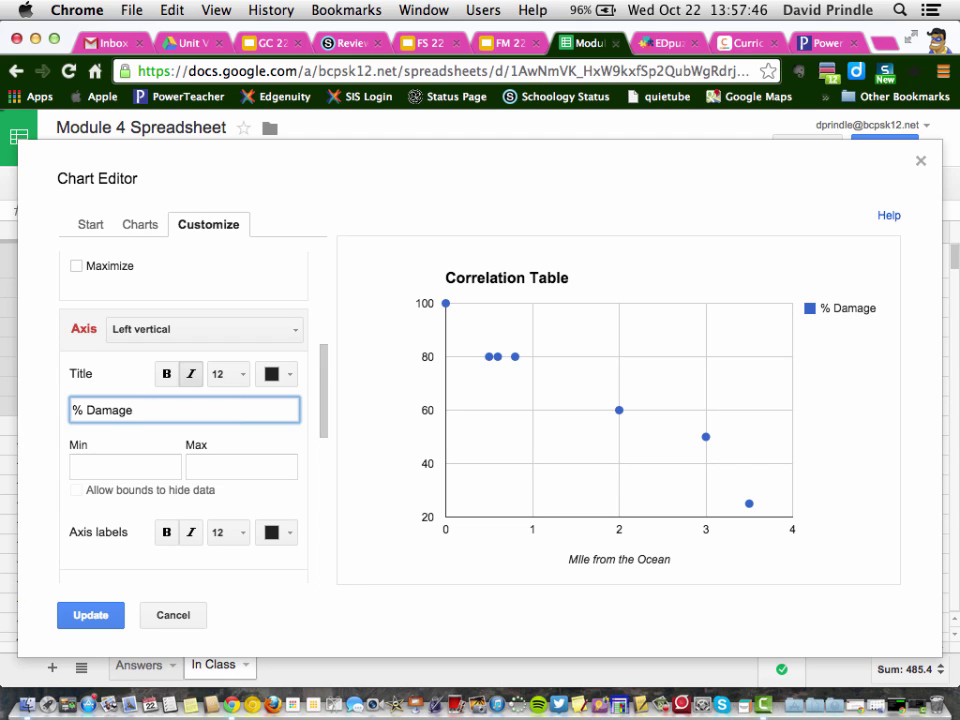
pyautogui.click(167, 452)
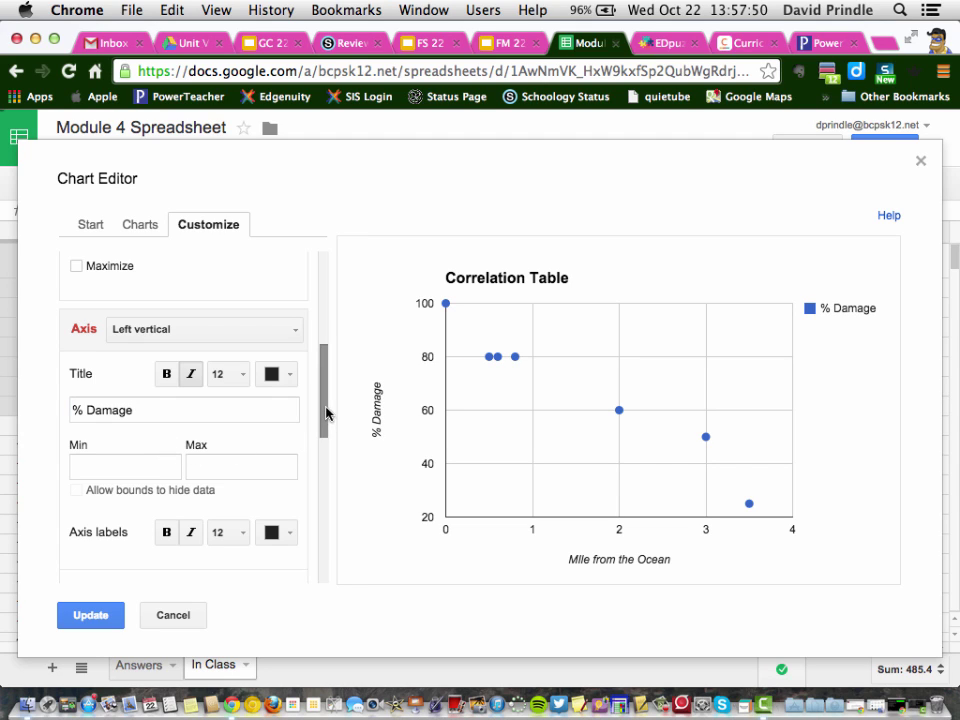
# Add a linear trendline to the % Damage series and update the chart in the sheet
pyautogui.moveTo(326, 412); pyautogui.dragTo(324, 552)
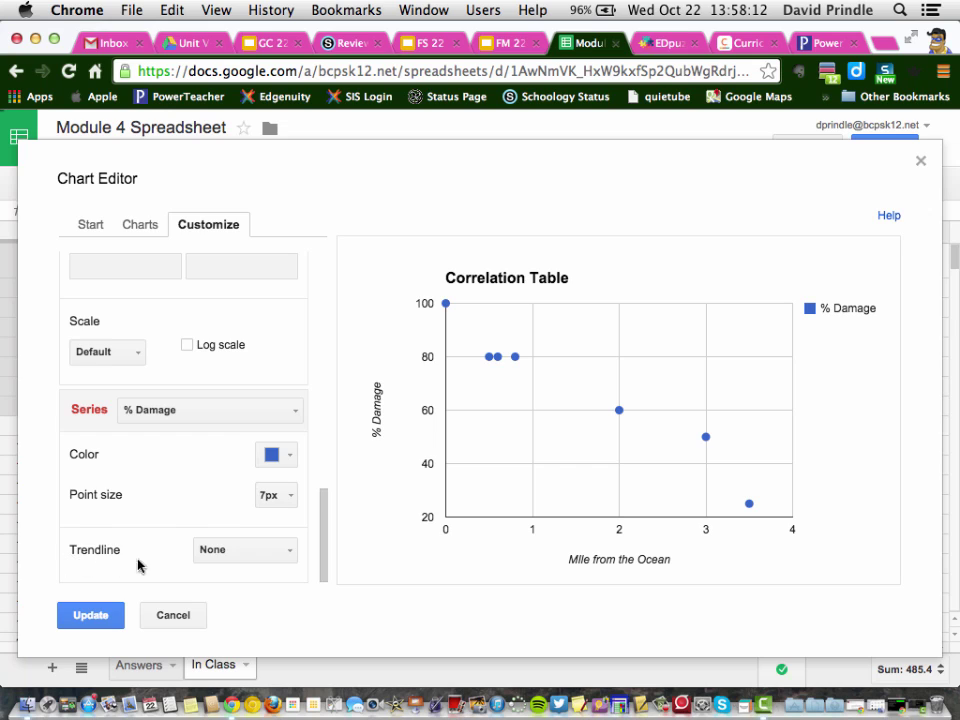
pyautogui.click(289, 553)
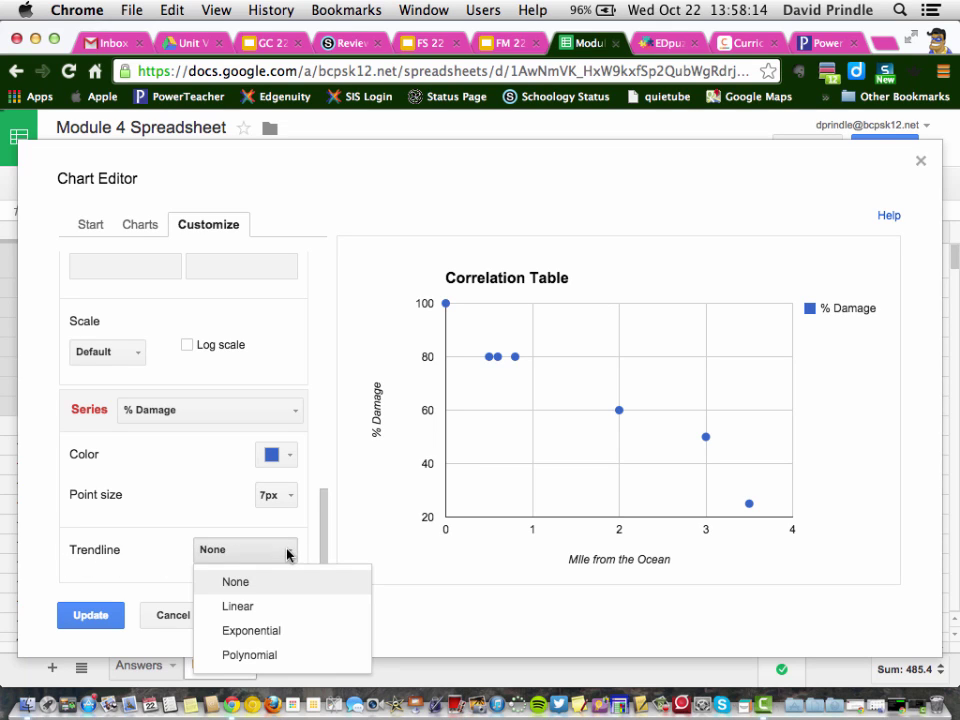
pyautogui.click(254, 607)
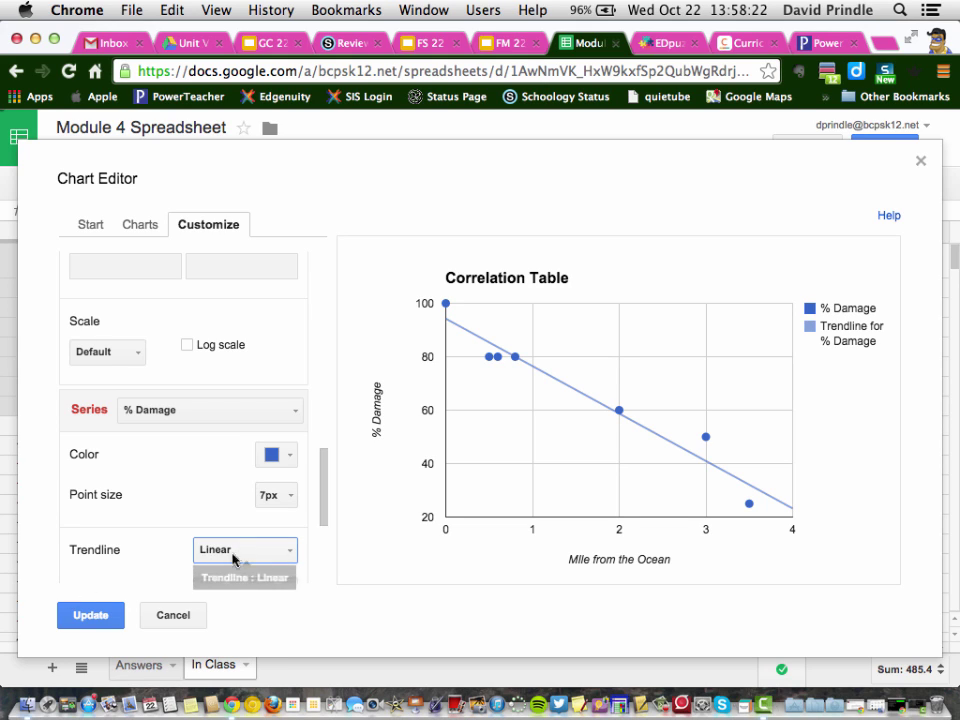
pyautogui.click(92, 615)
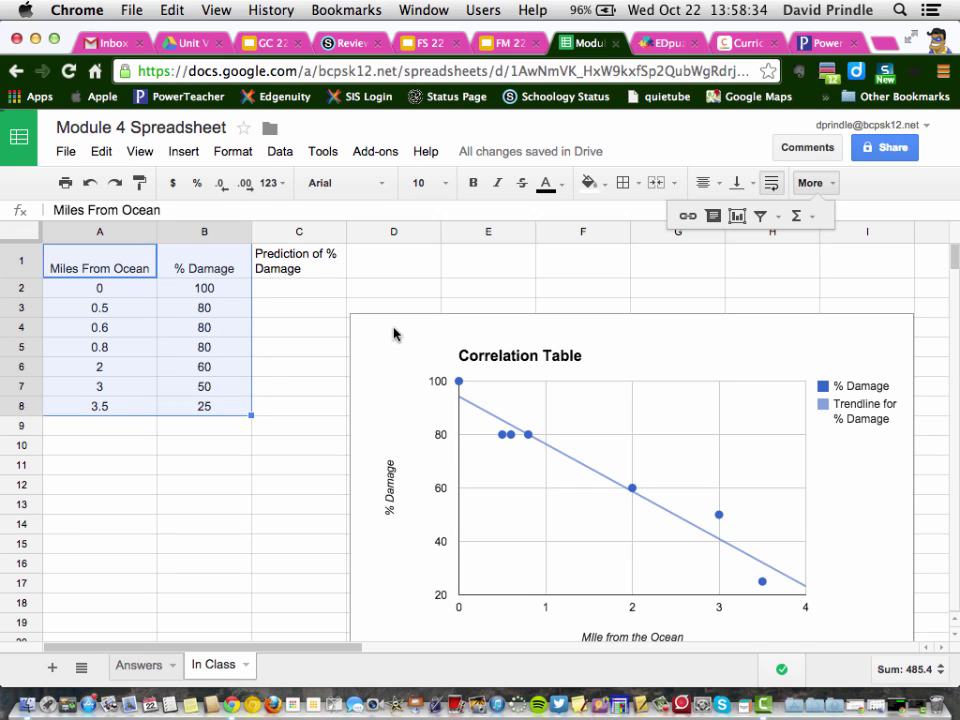
# Move the Correlation Table chart down and away from the data so it starts at about row 11, clearing column D
pyautogui.click(437, 347)
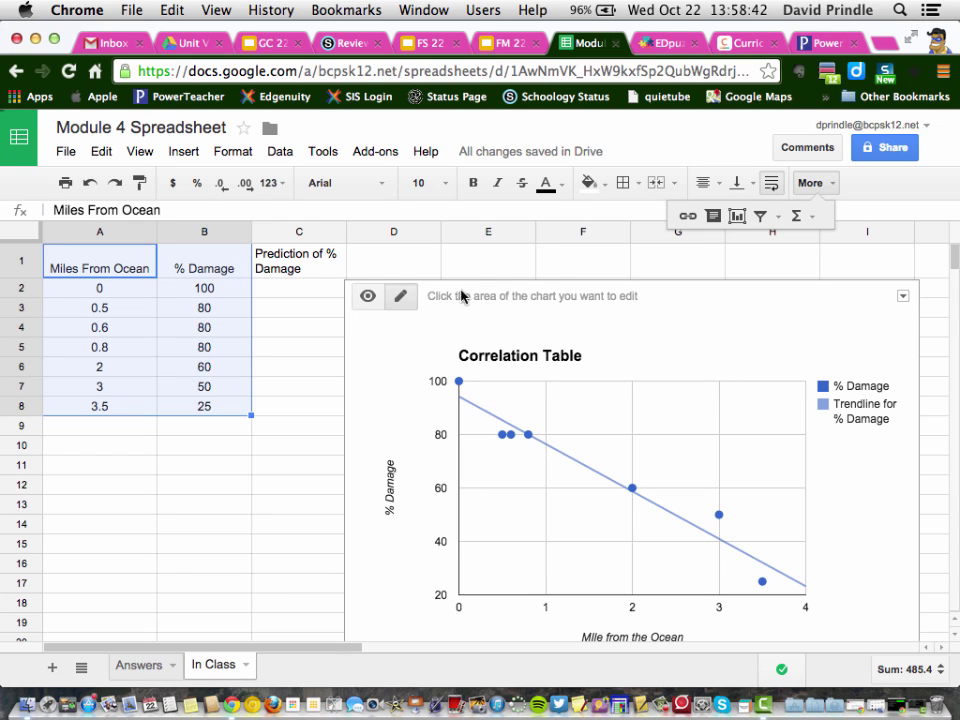
pyautogui.click(476, 268)
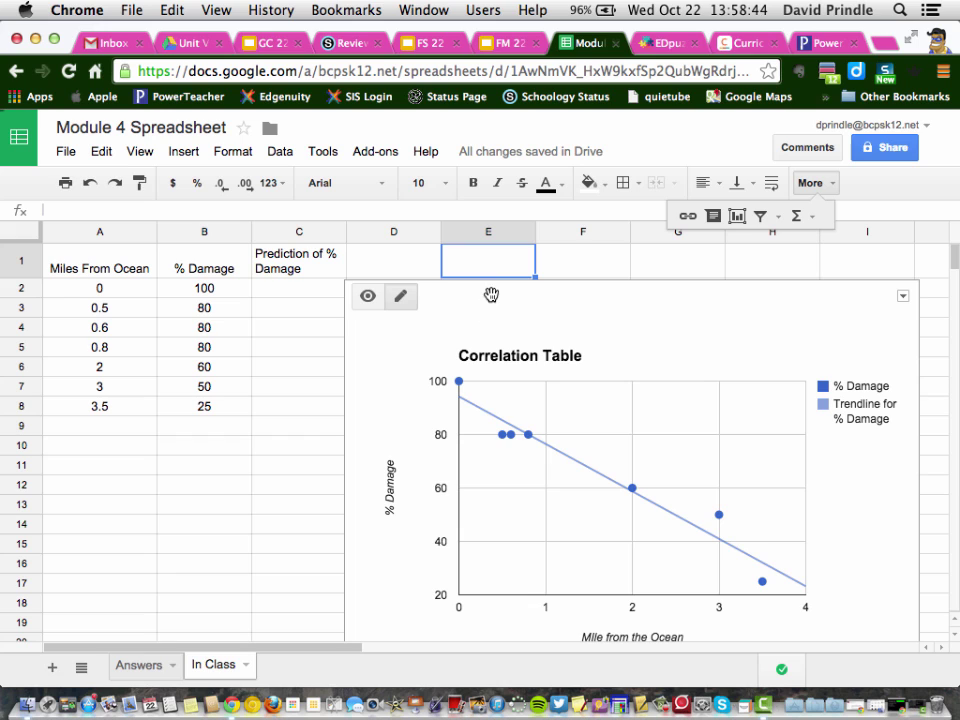
pyautogui.moveTo(491, 295); pyautogui.dragTo(657, 461)
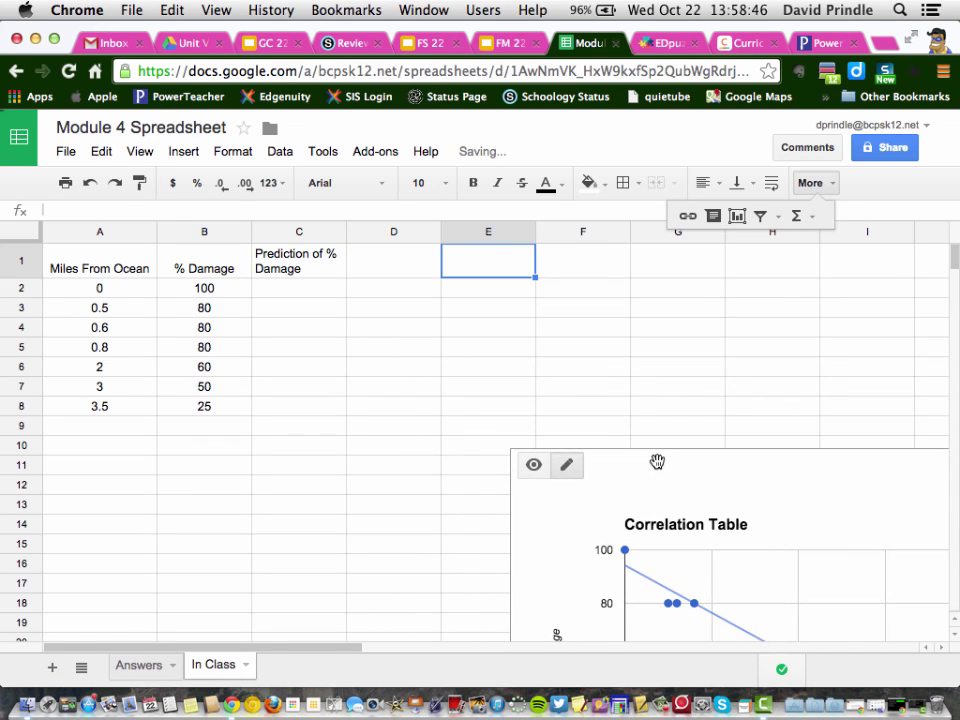
# Enter the labels "slope =" in cell D2 and "intercept =" in cell D3
pyautogui.click(381, 293)
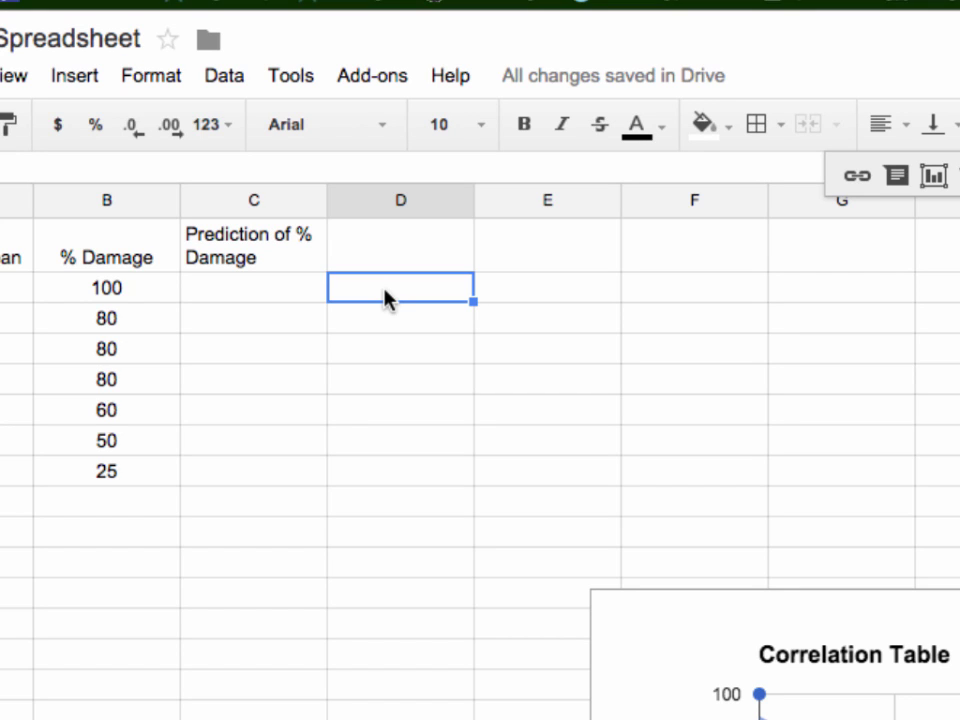
pyautogui.write('slope ')
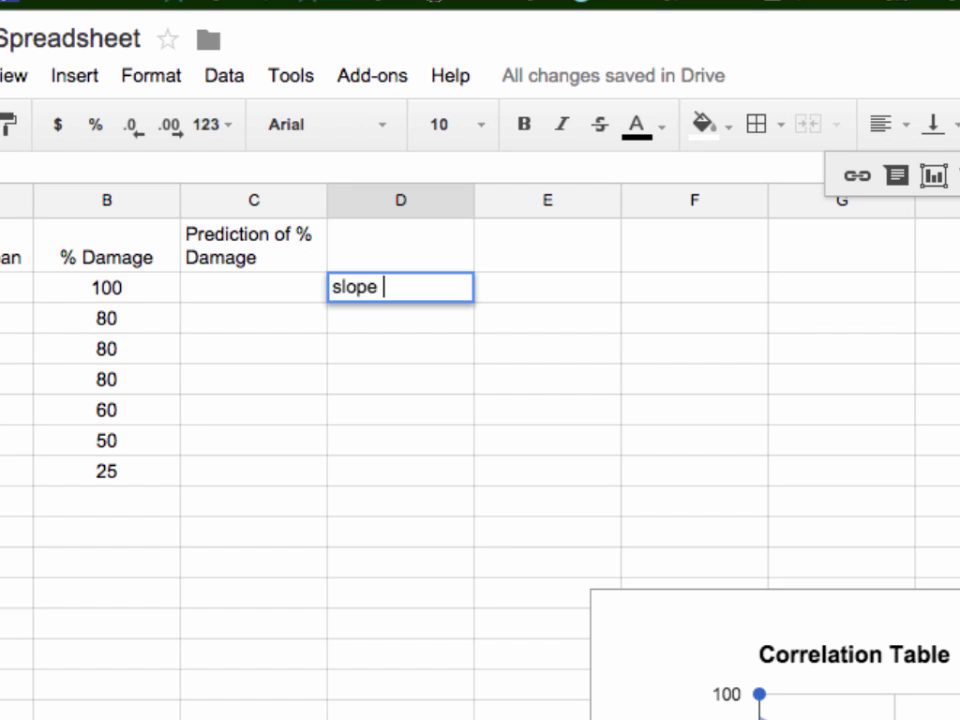
pyautogui.write('=')
pyautogui.click(402, 325)
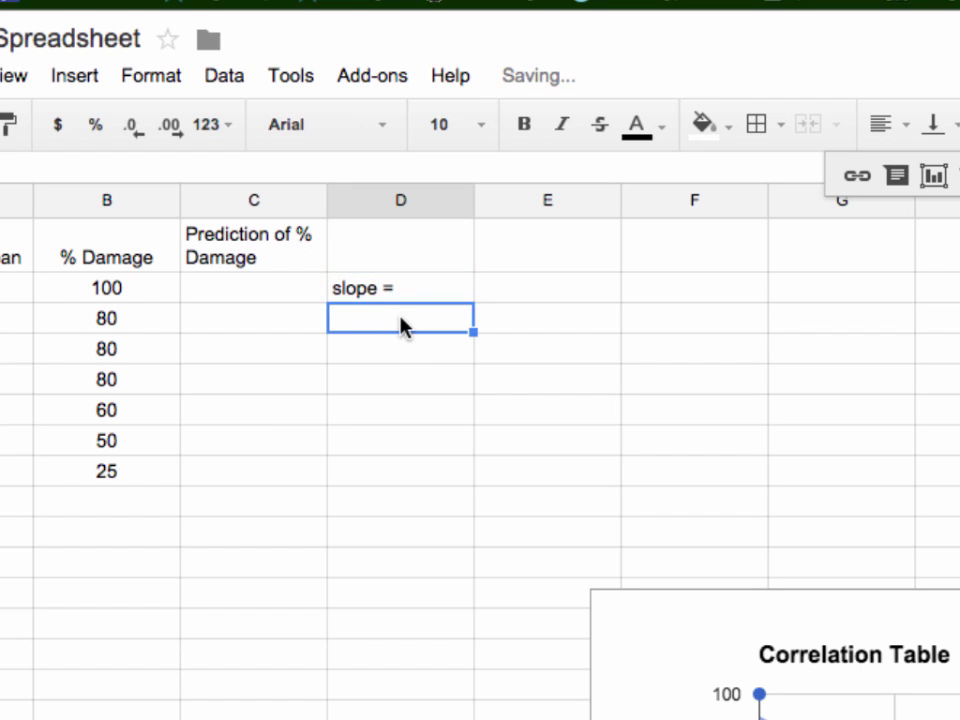
pyautogui.write('i')
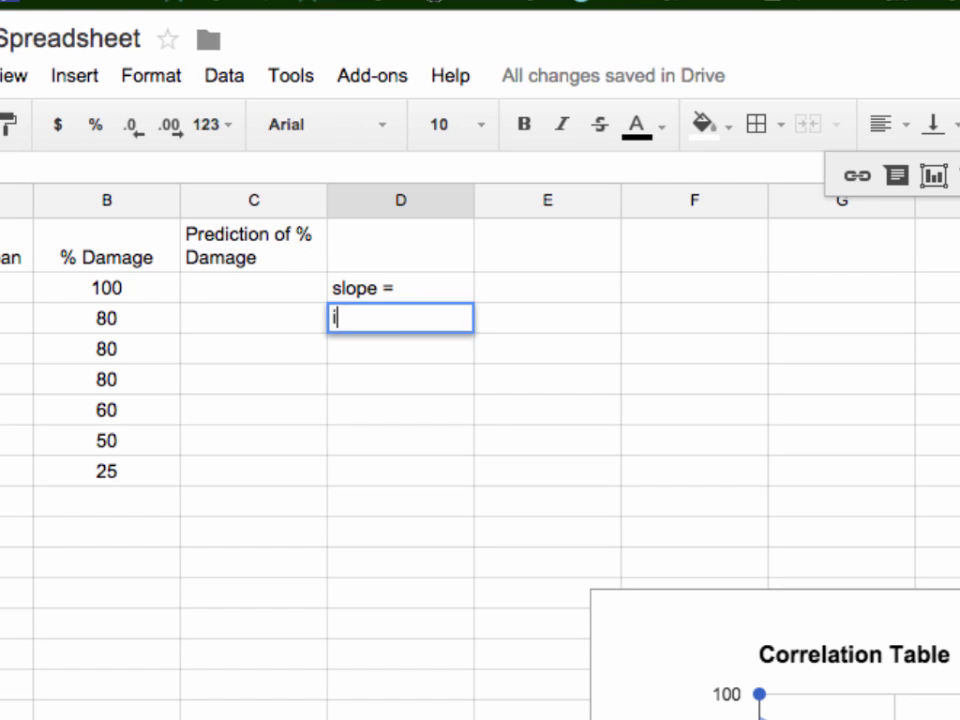
pyautogui.write('ntercept =')
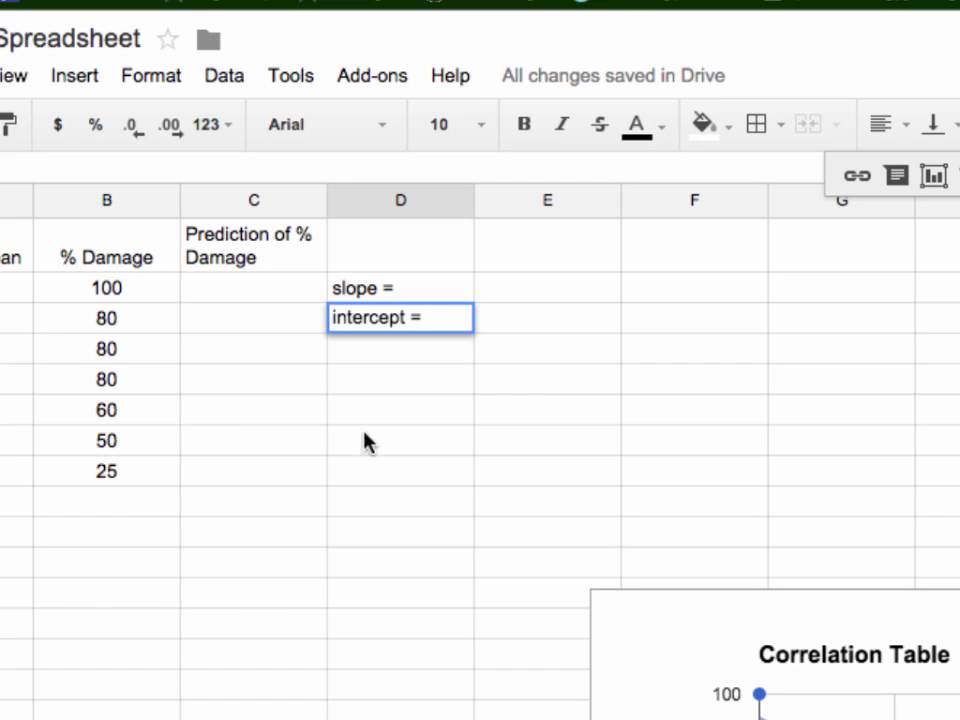
# Enter the labels "mean distance" in cell D4 and "Mean damage" in cell D5
pyautogui.click(366, 357)
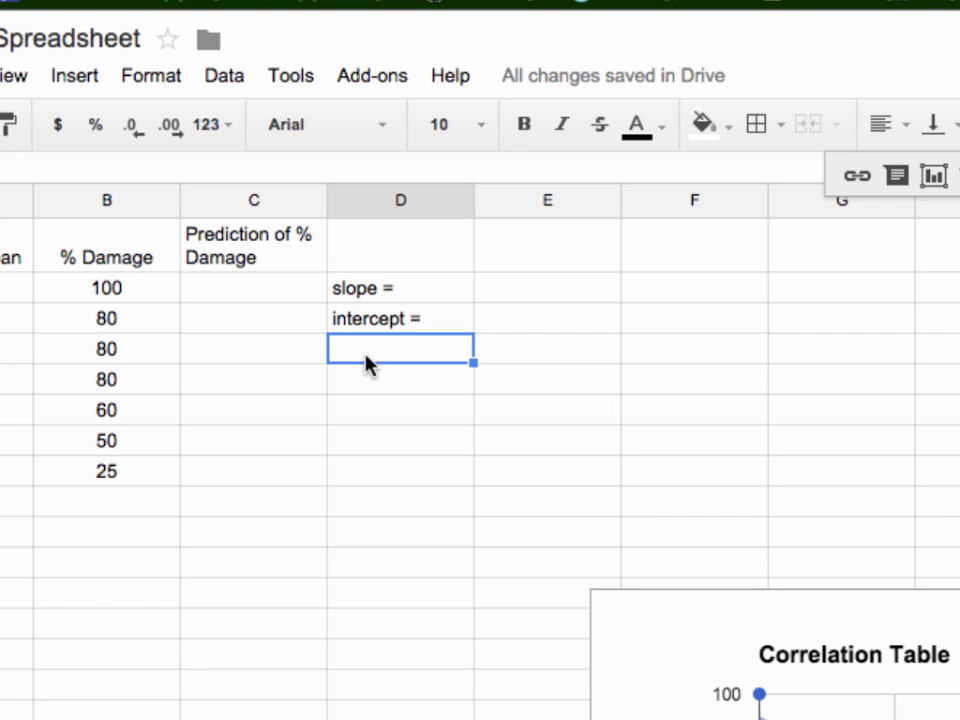
pyautogui.write('mean')
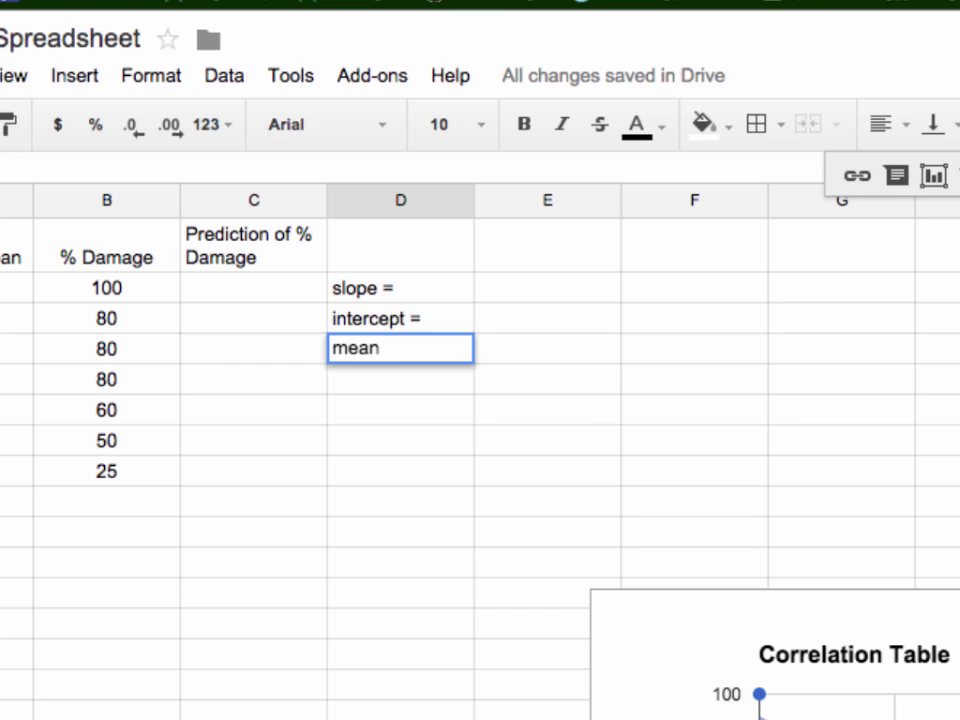
pyautogui.write(' distance')
pyautogui.click(355, 390)
pyautogui.write('Mean ')
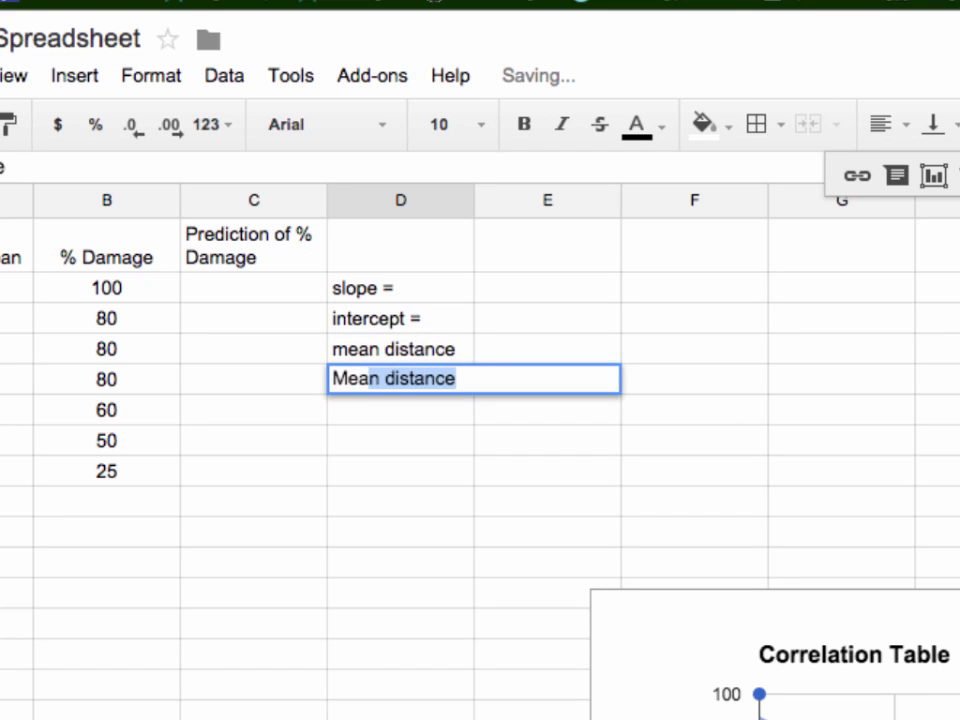
pyautogui.write('d')
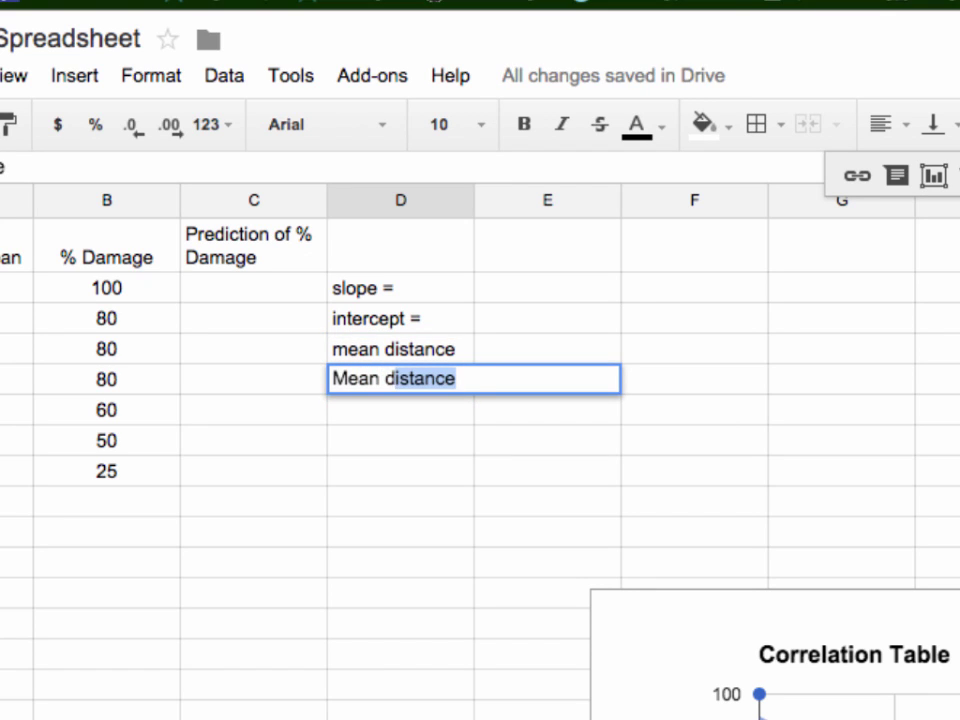
pyautogui.write('amage')
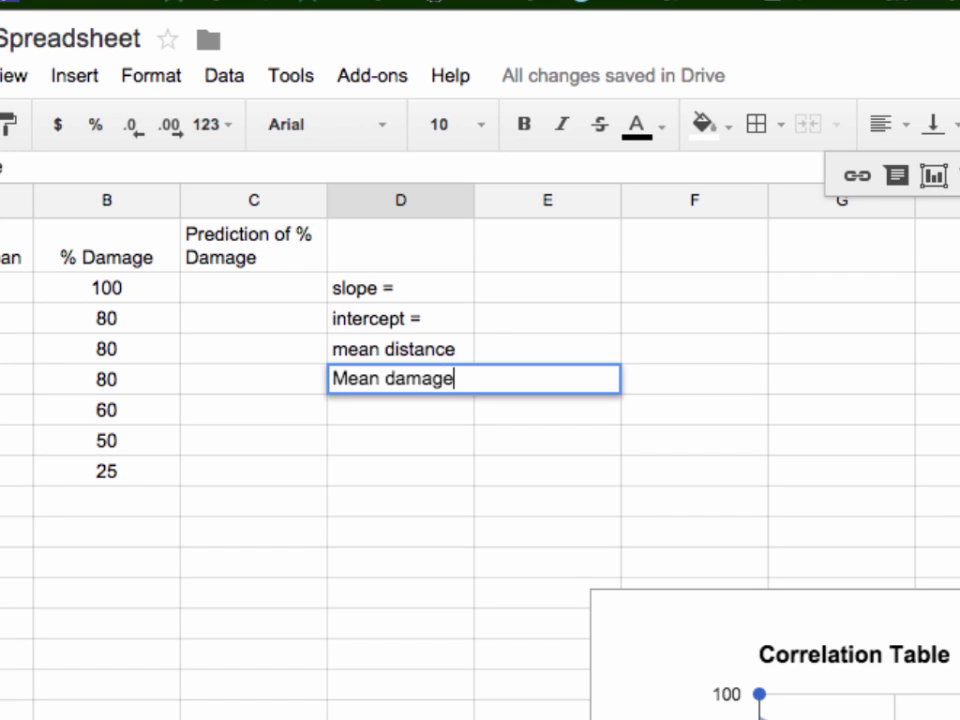
# Enter the labels "Std Dev Dist =" in cell D6 and "Std Dev Damage =" in cell D7
pyautogui.click(354, 417)
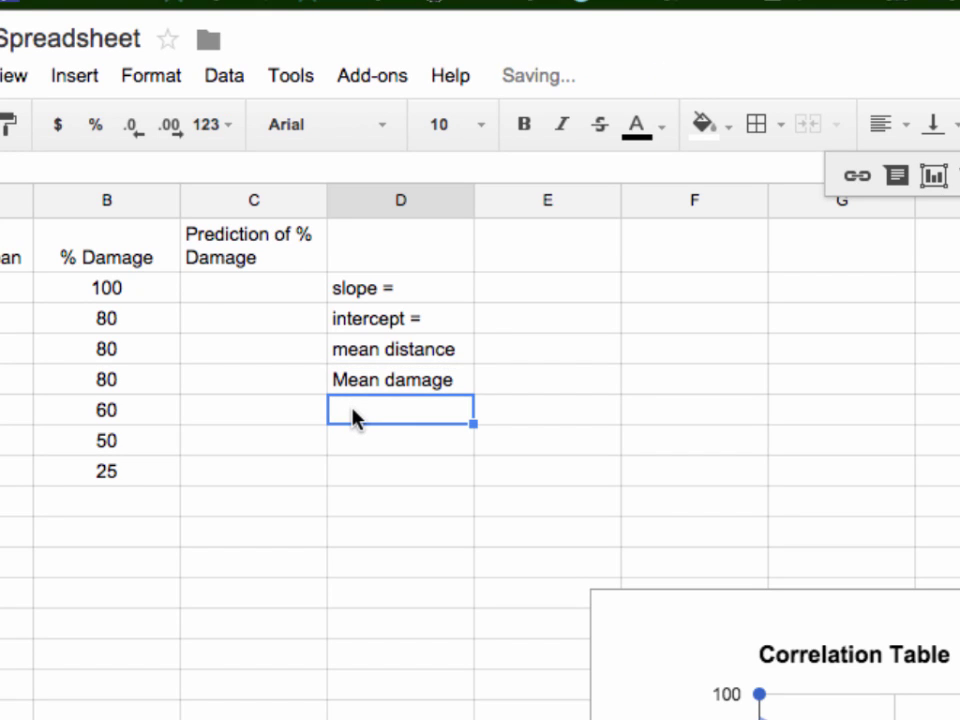
pyautogui.write('S')
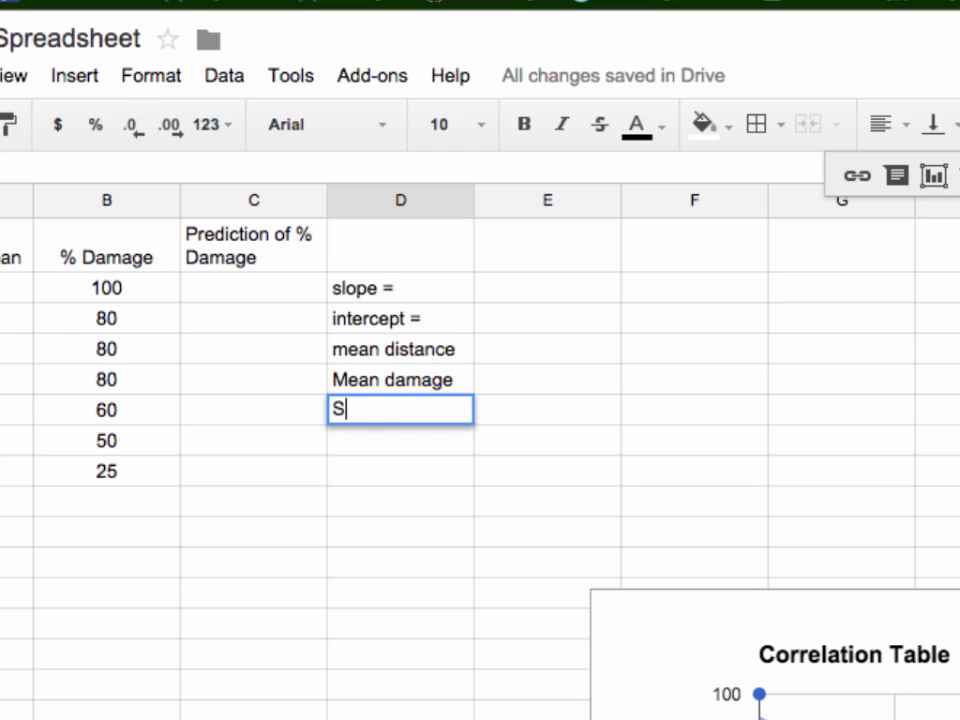
pyautogui.write('td Dev Dist =')
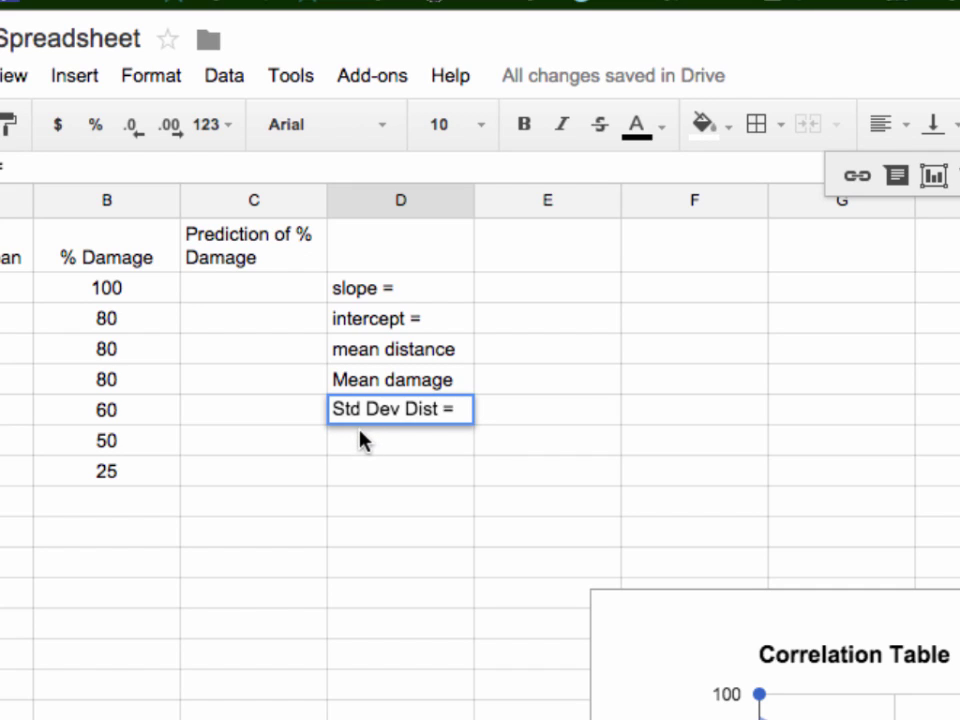
pyautogui.press('Return')
pyautogui.write('S')
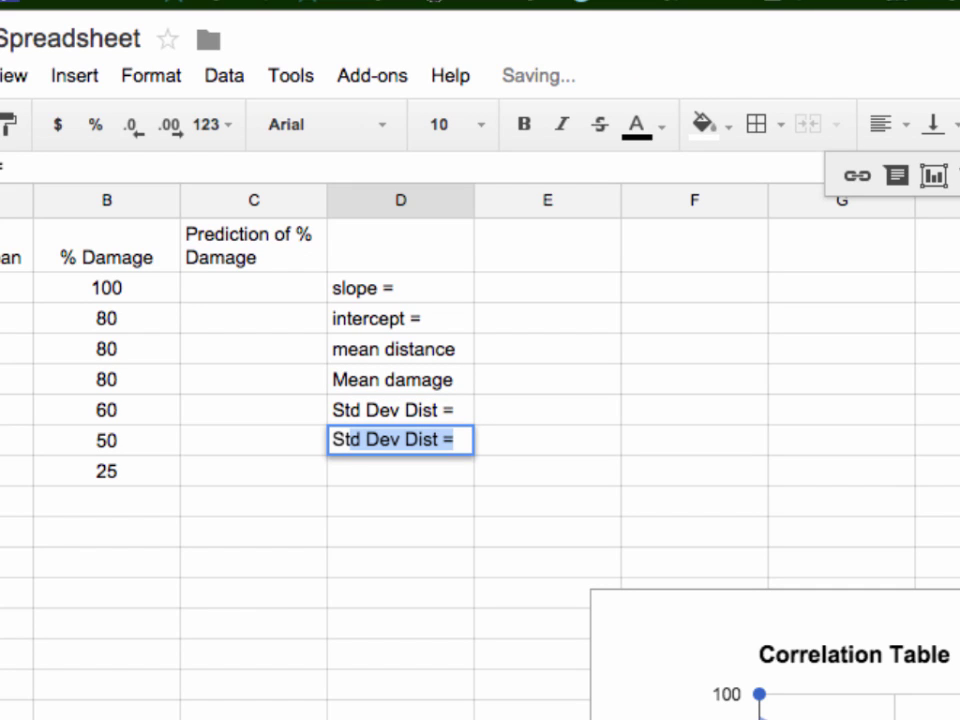
pyautogui.write('td Dev ')
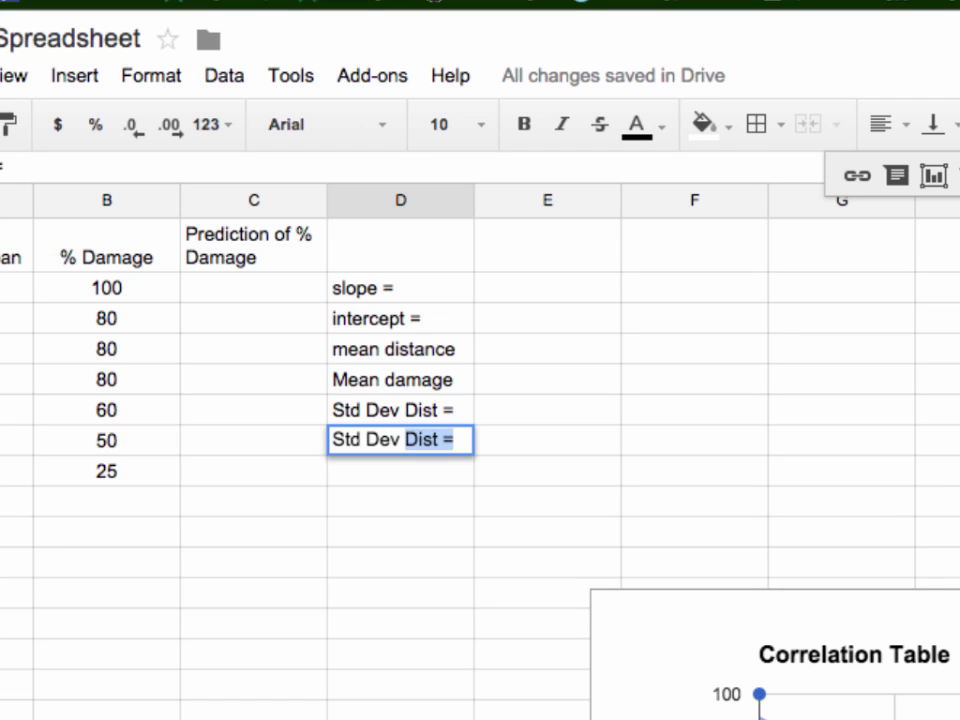
pyautogui.write(' Damage')
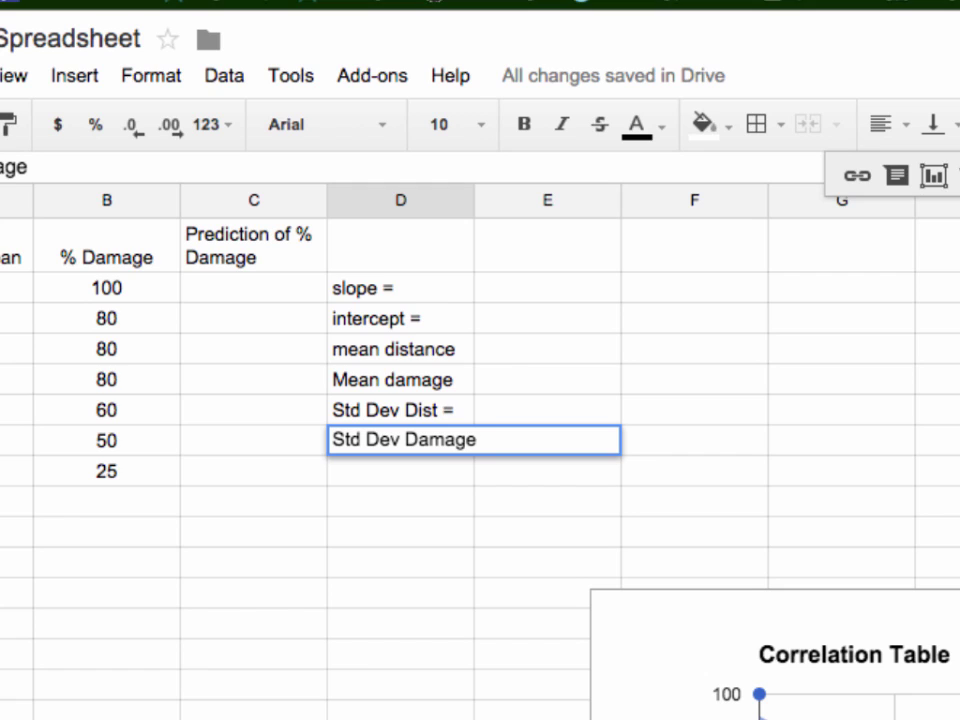
pyautogui.write(' +')
pyautogui.press('BackSpace')
pyautogui.write('=')
# Enter the label "R =" in cell D8
pyautogui.click(335, 468)
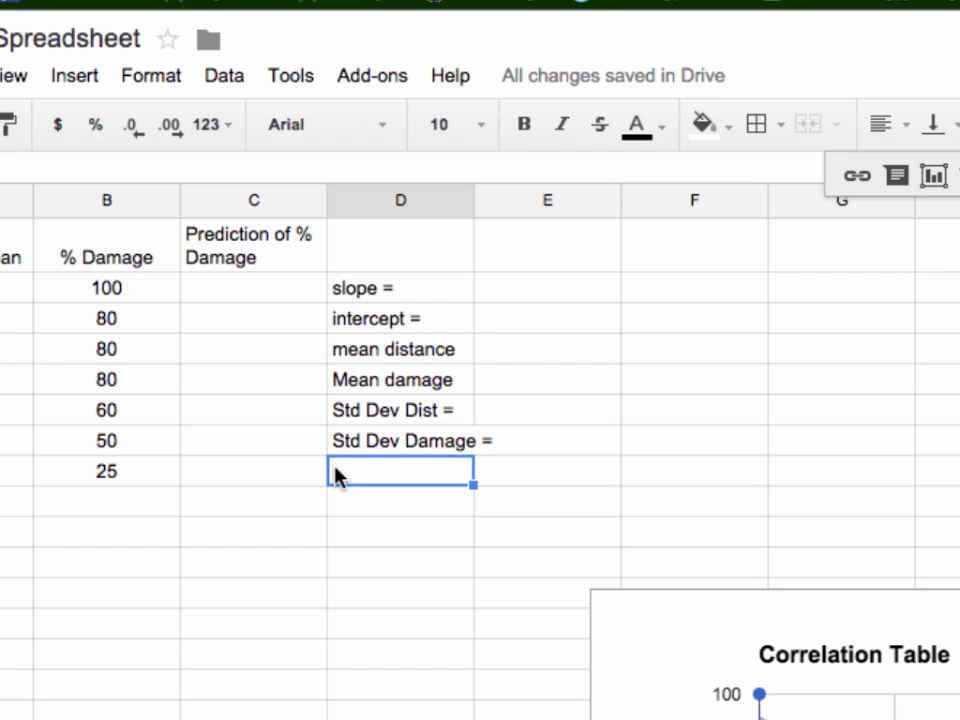
pyautogui.write('R =')
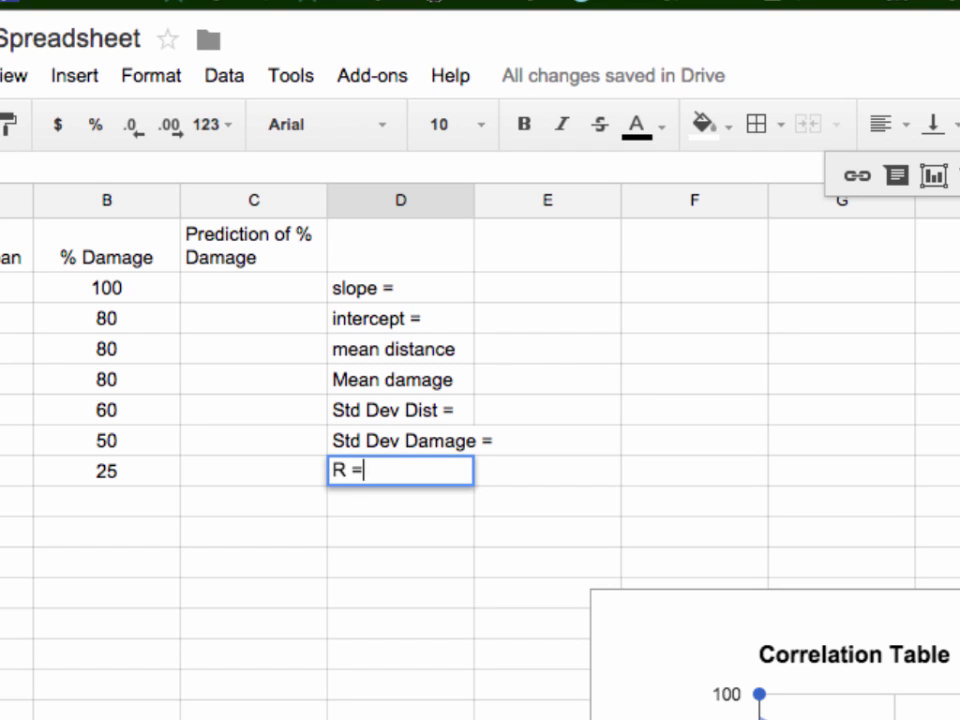
pyautogui.click(361, 513)
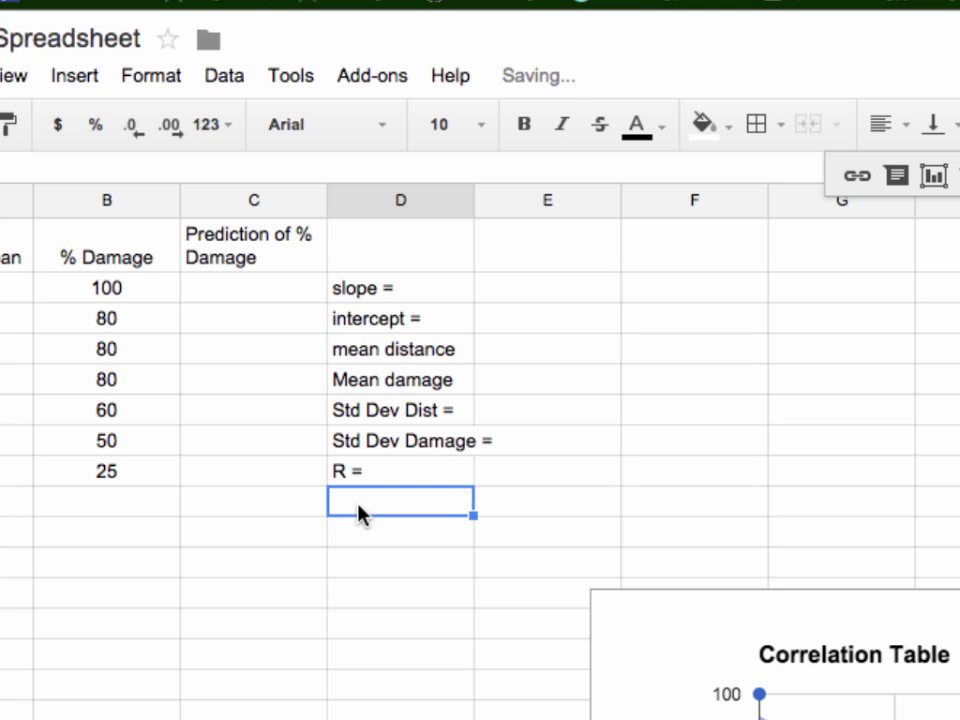
# Wrap the text of the statistic labels in cells D2 to D8
pyautogui.click(340, 290)
pyautogui.moveTo(356, 316); pyautogui.dragTo(405, 465)
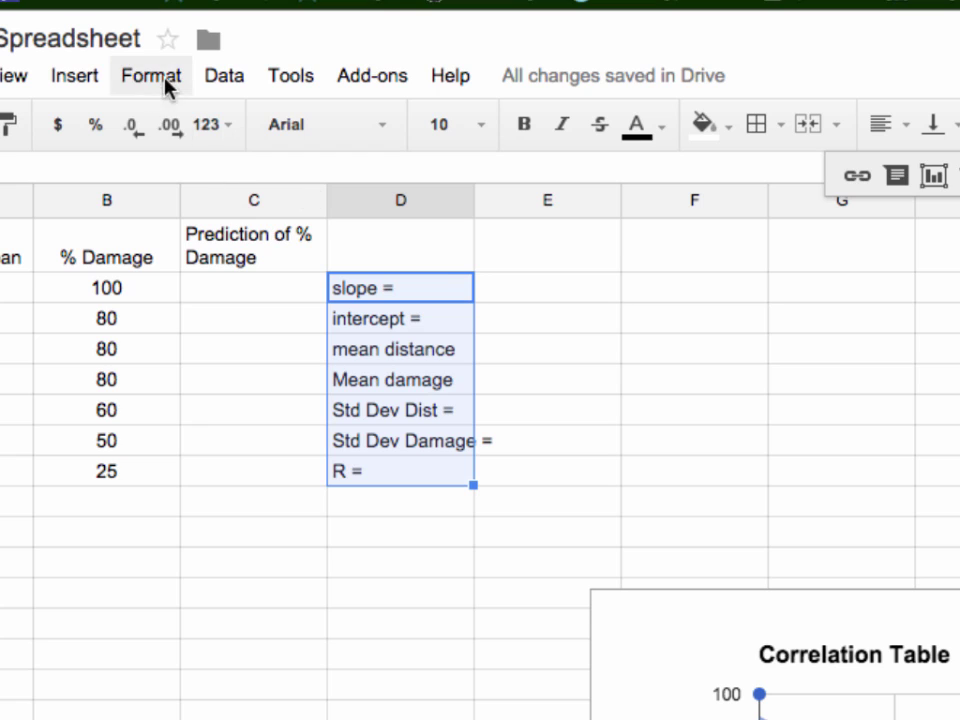
pyautogui.click(165, 78)
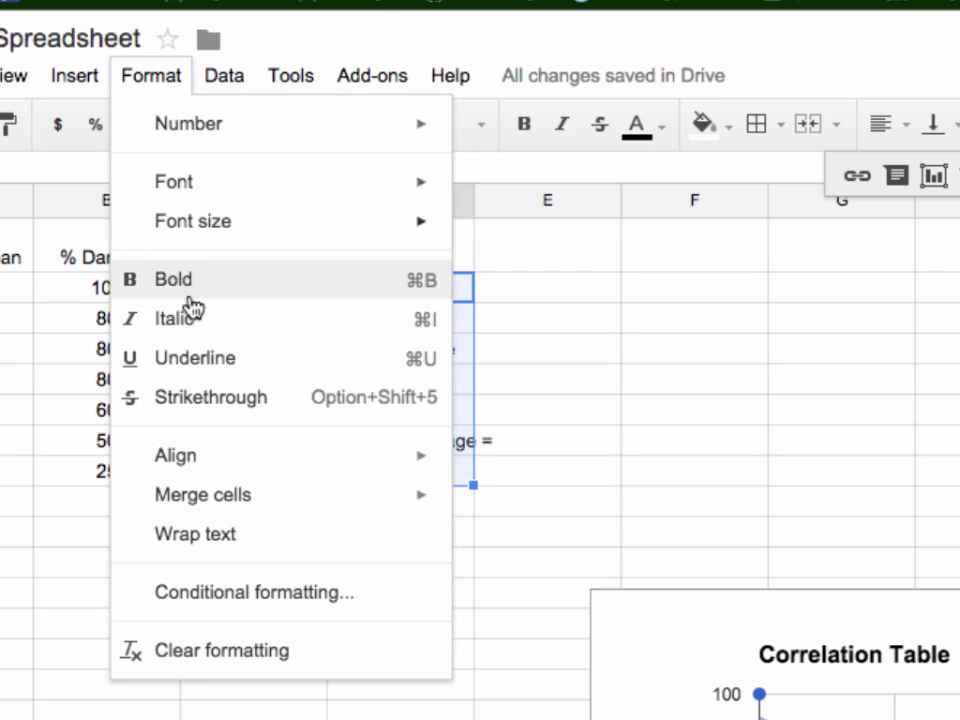
pyautogui.click(222, 533)
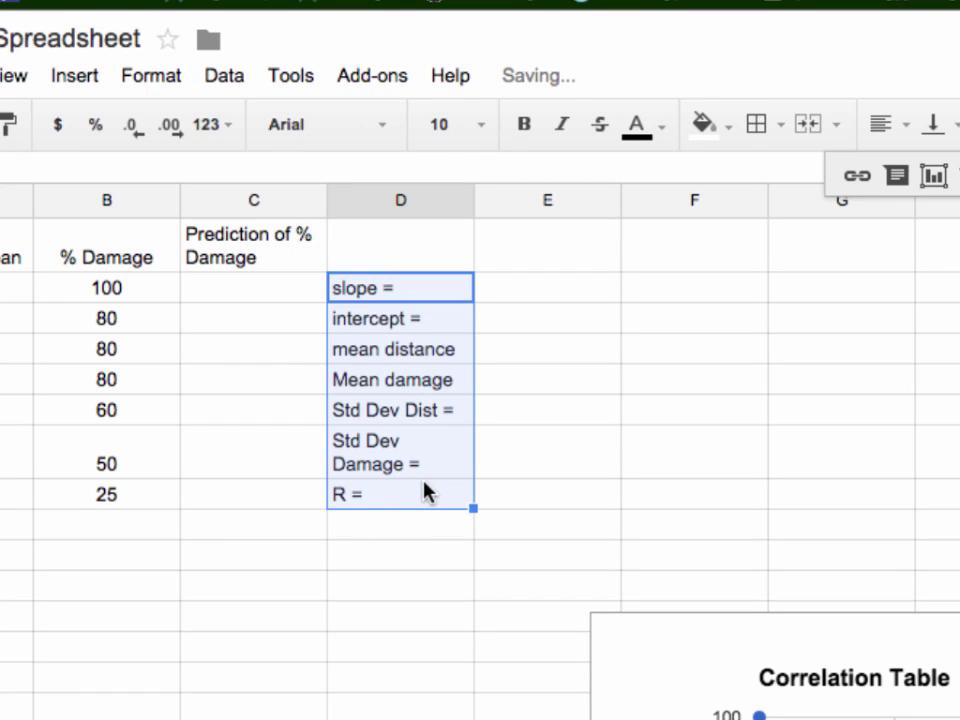
# Move the Correlation Table chart slightly down and to the right so it starts at about row 13
pyautogui.click(487, 290)
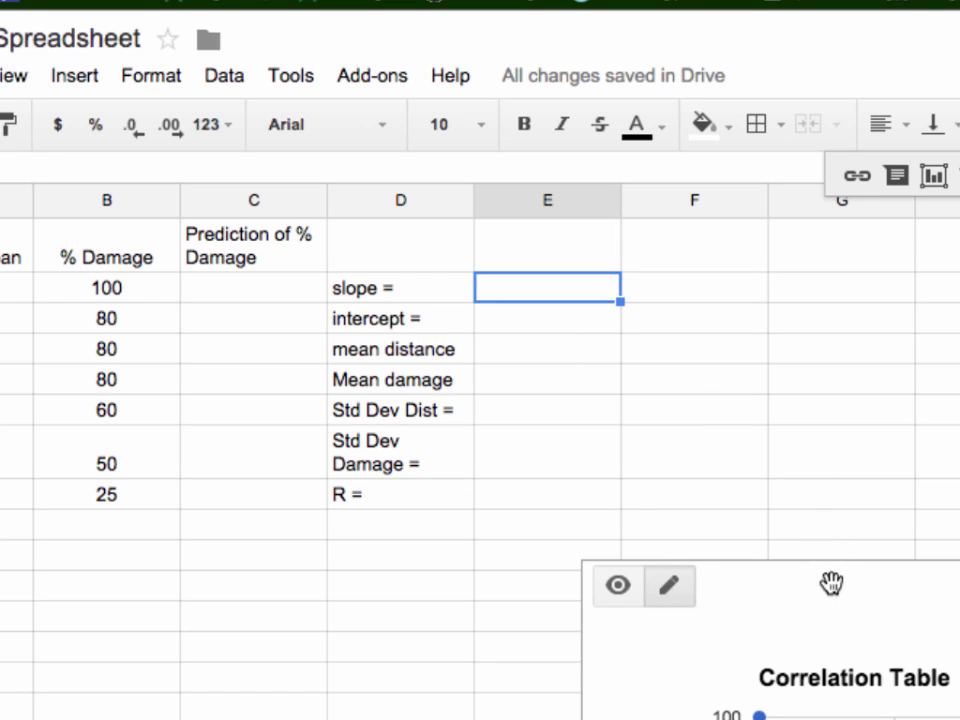
pyautogui.moveTo(834, 583); pyautogui.dragTo(849, 611)
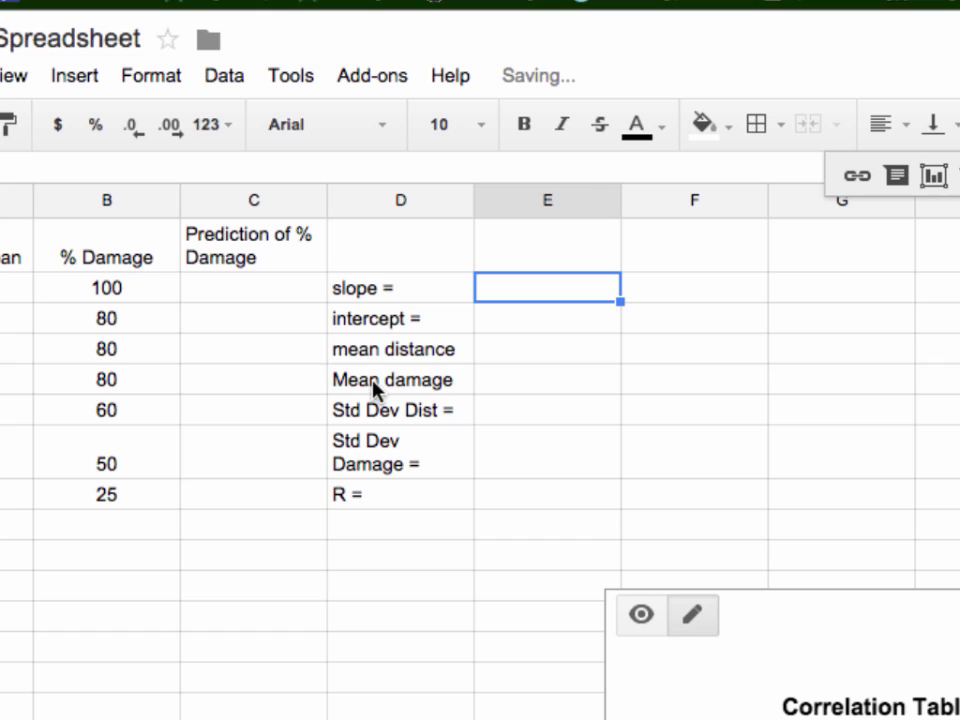
# Calculate the slope in cell E2 with the formula =Slope(B2:B8,A2:A8)
pyautogui.doubleClick(510, 293)
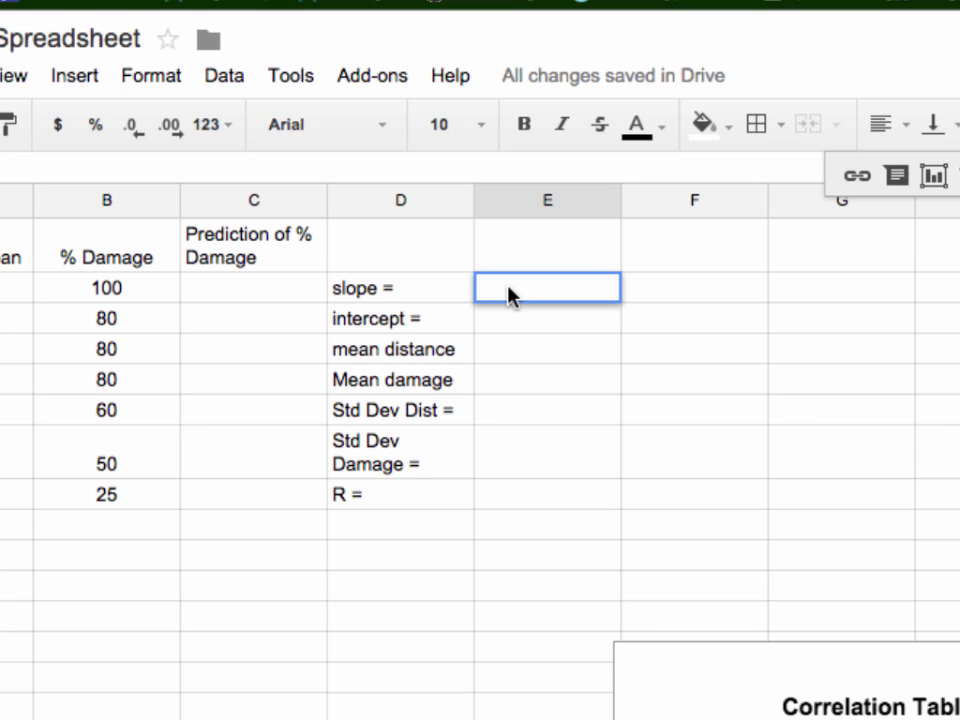
pyautogui.write('=Slo')
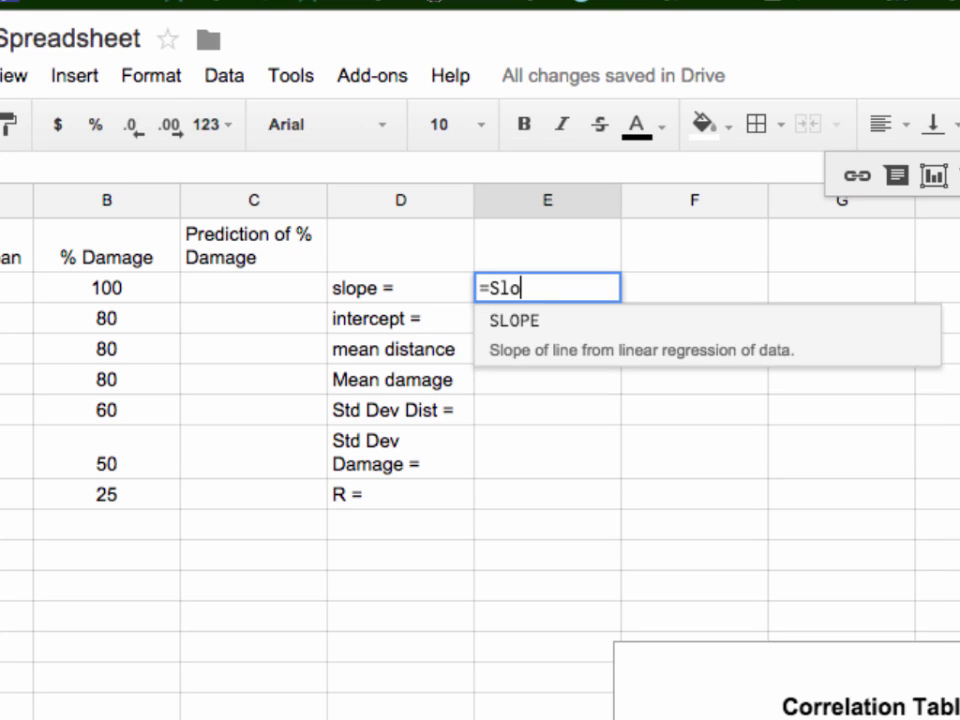
pyautogui.write('pe(')
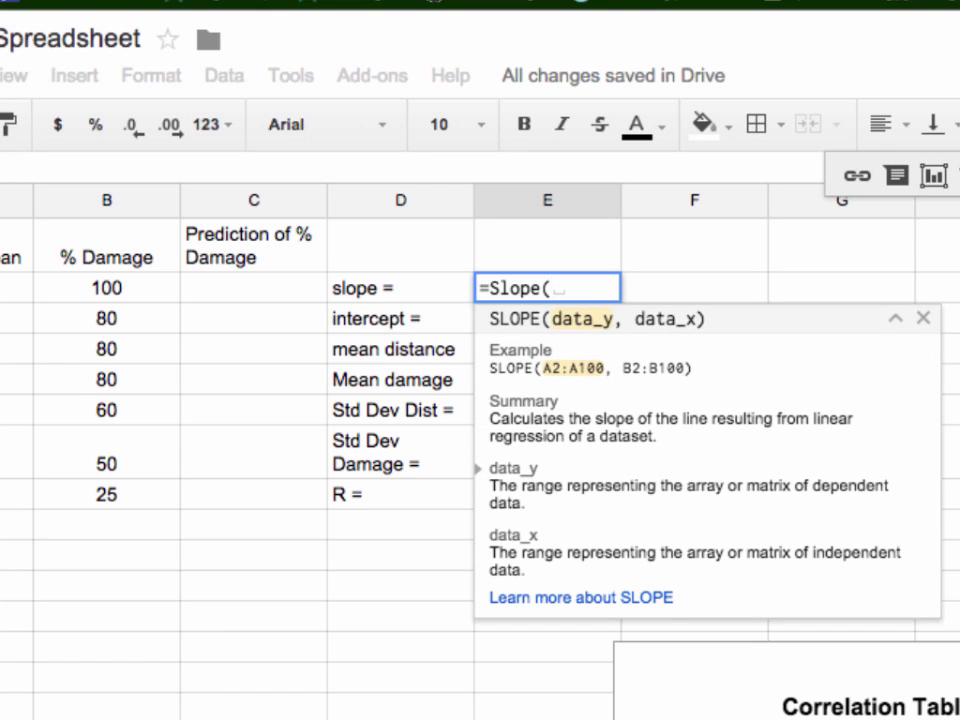
pyautogui.write('B')
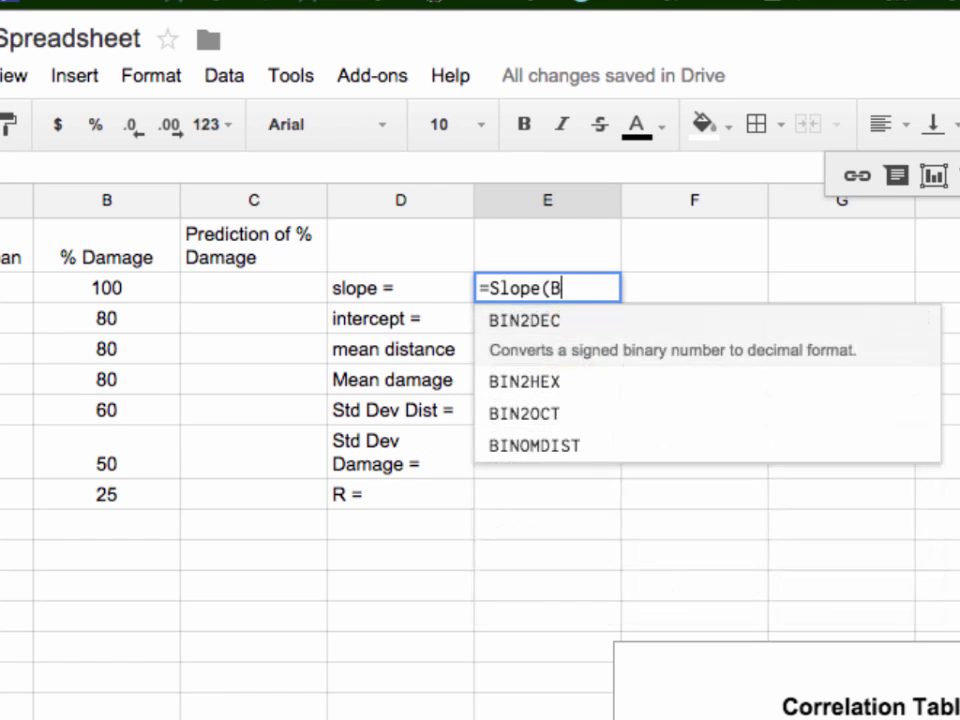
pyautogui.write('2:B')
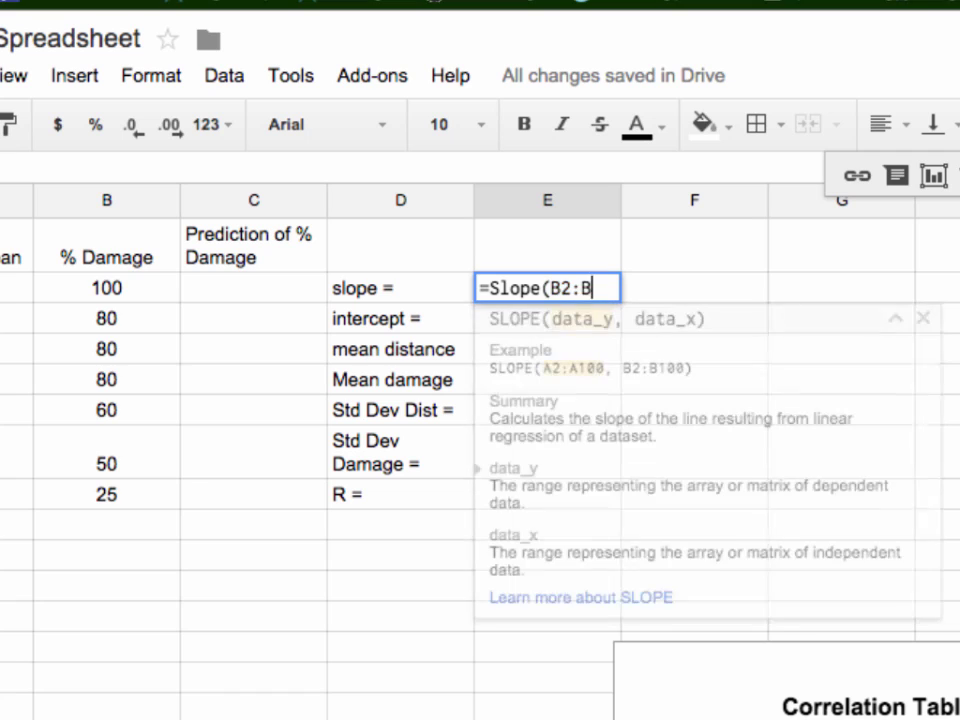
pyautogui.write('8')
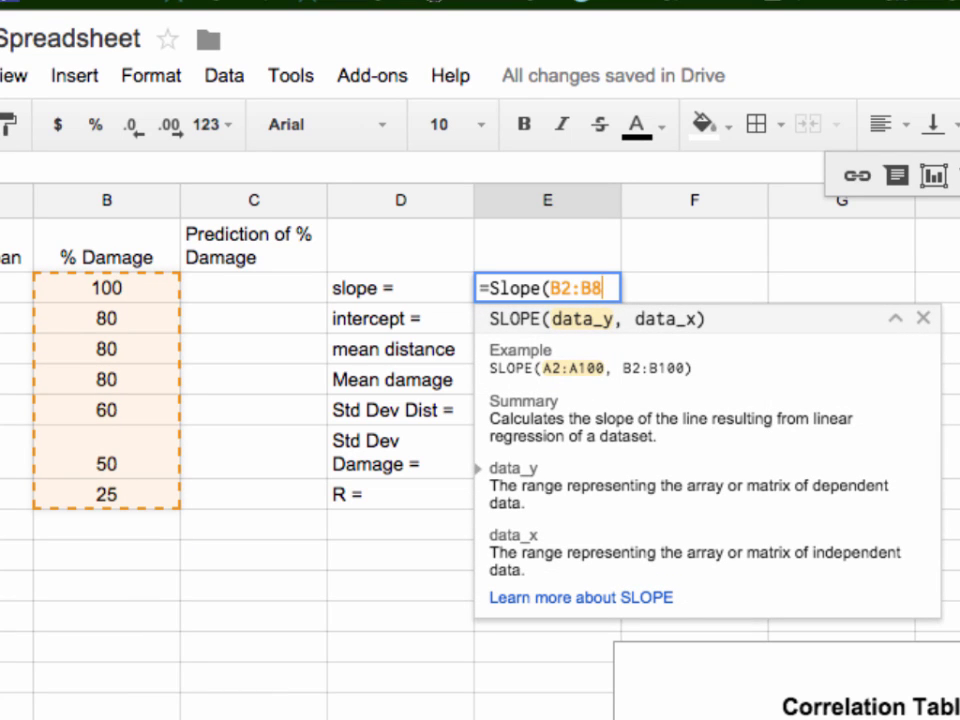
pyautogui.write(', ')
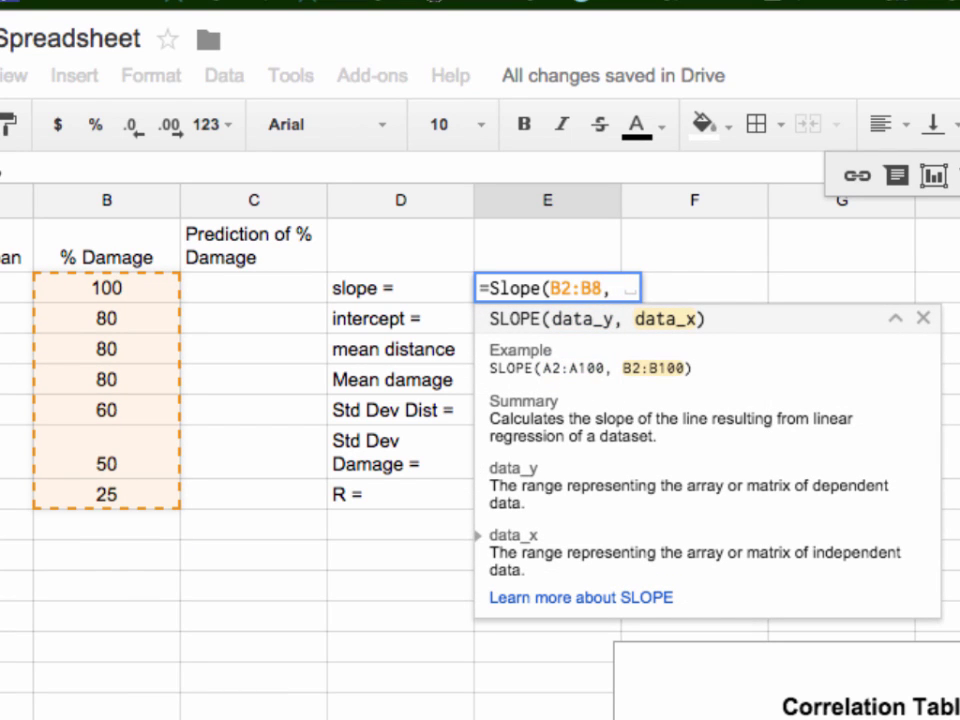
pyautogui.write('A')
pyautogui.press('BackSpace')
pyautogui.press('BackSpace')
pyautogui.write('A')
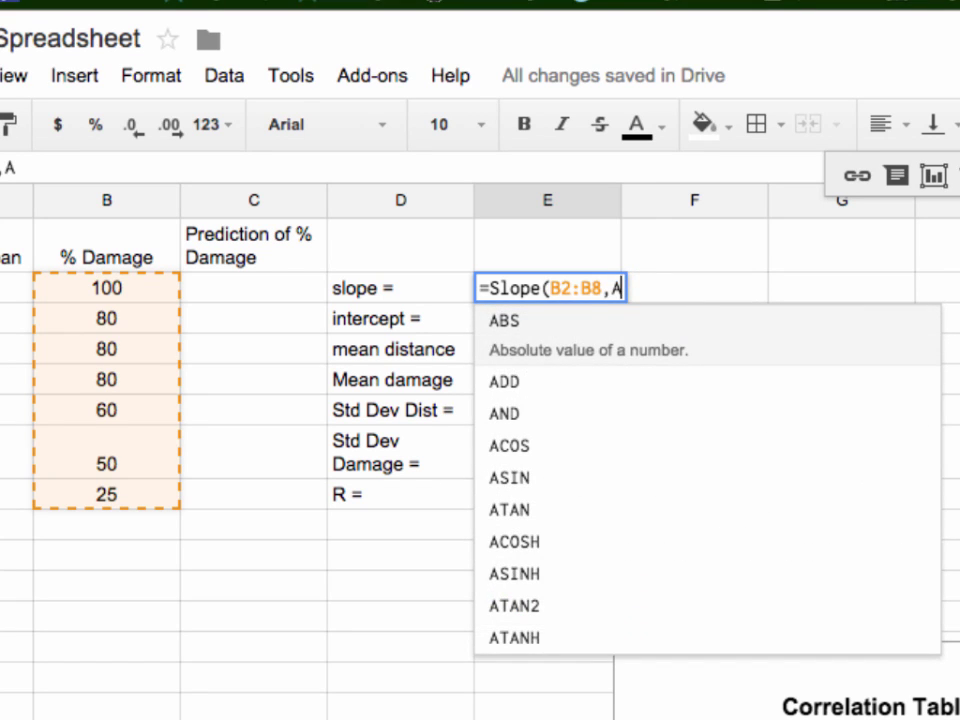
pyautogui.write('2:')
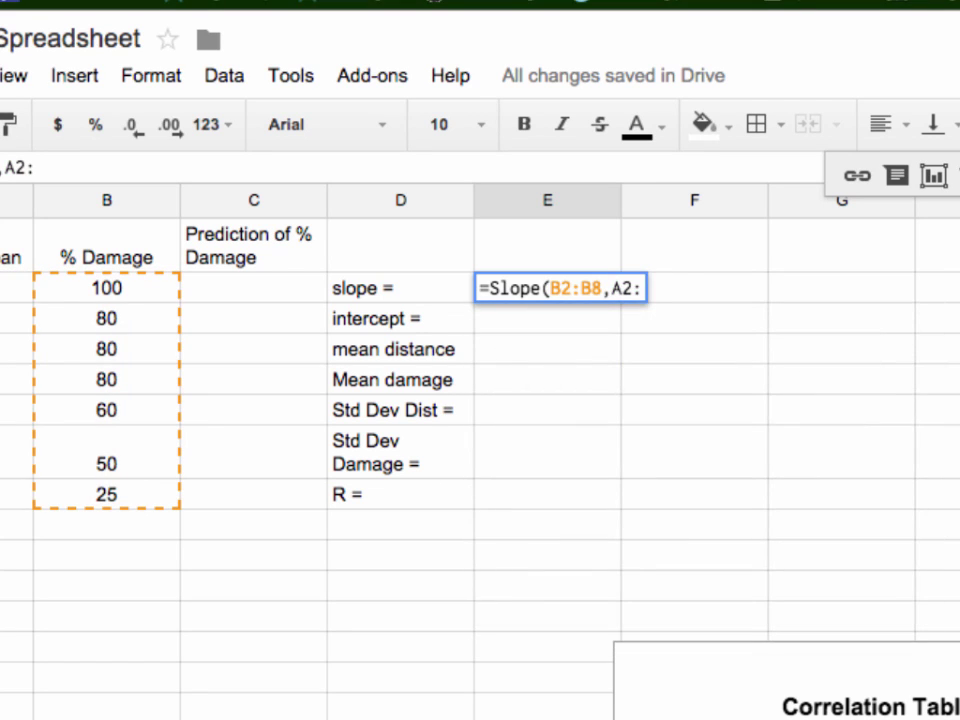
pyautogui.write('A8)')
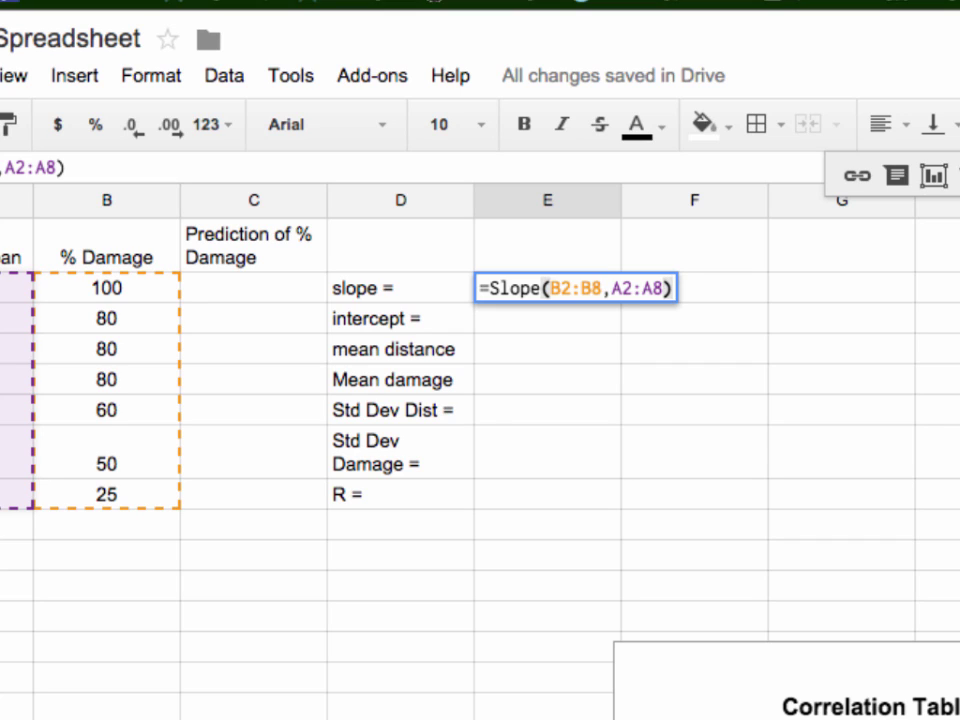
pyautogui.press('Return')
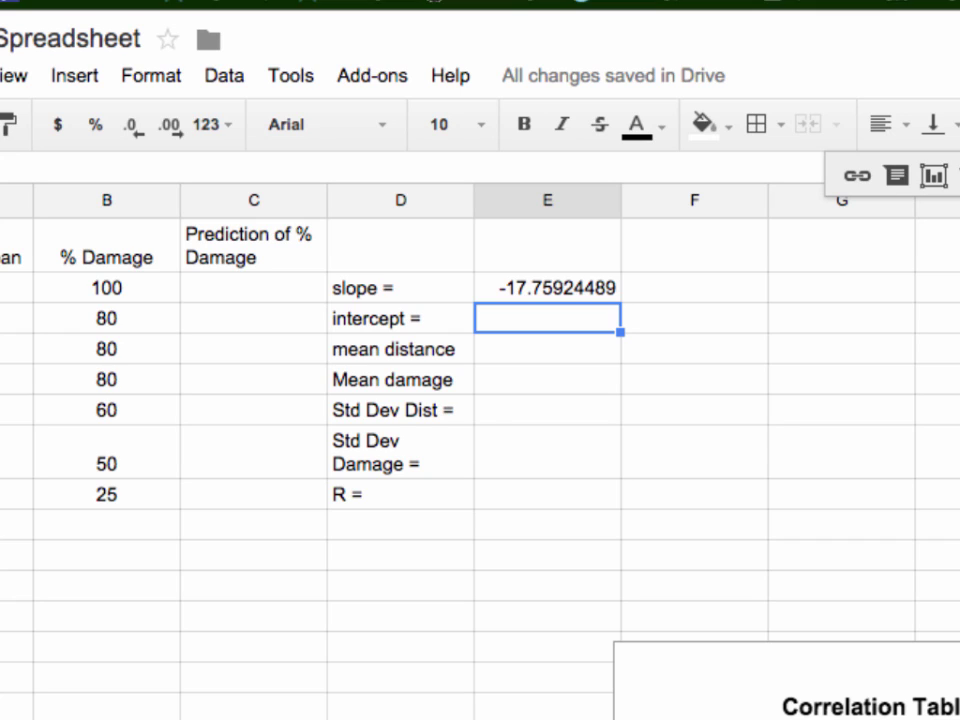
pyautogui.click(516, 292)
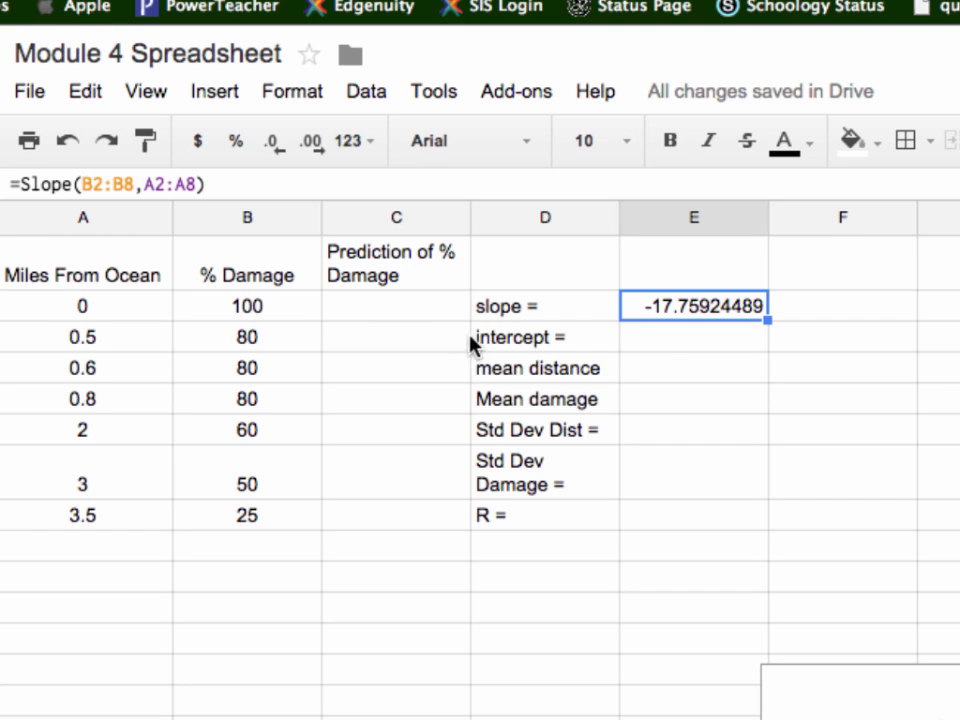
# Calculate the intercept in cell E3 with the formula =Intercept(B2:B8,A2:A8)
pyautogui.click(637, 348)
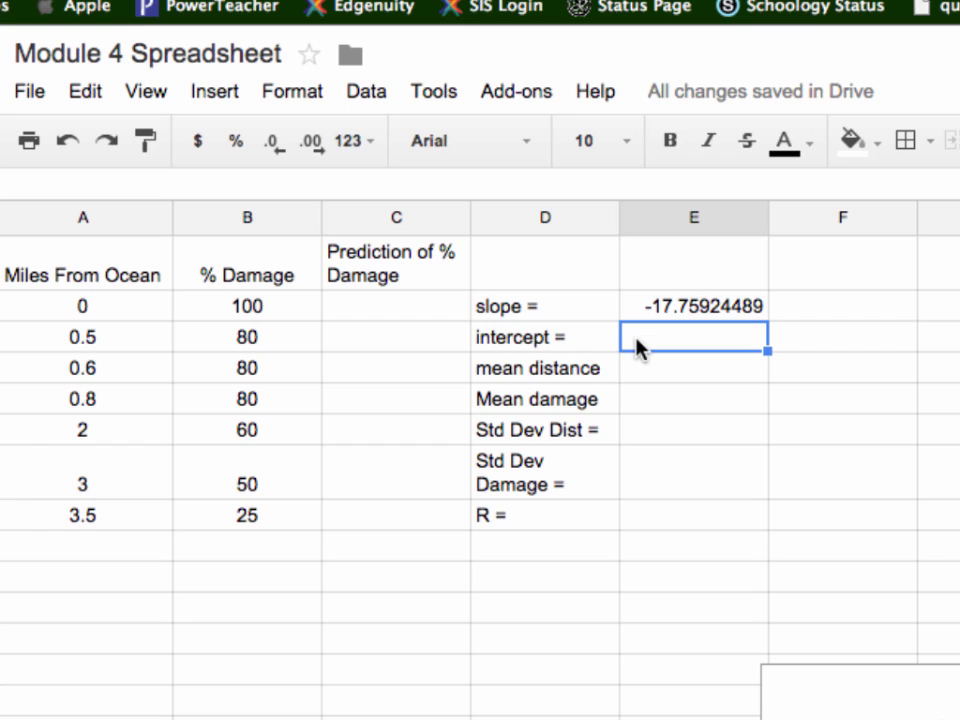
pyautogui.write('=')
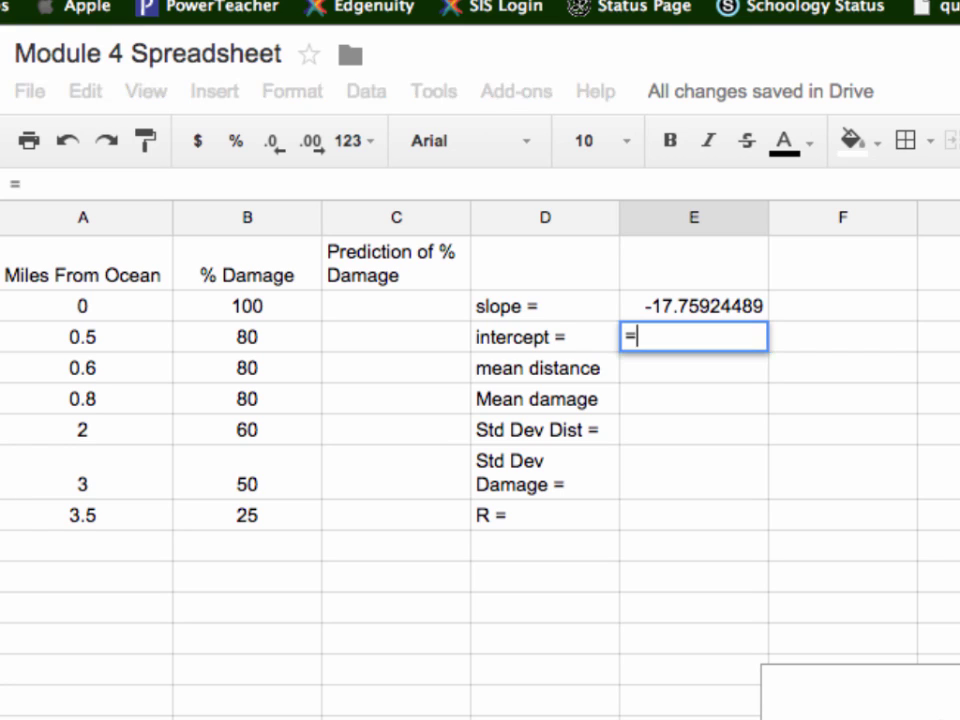
pyautogui.write('Intec')
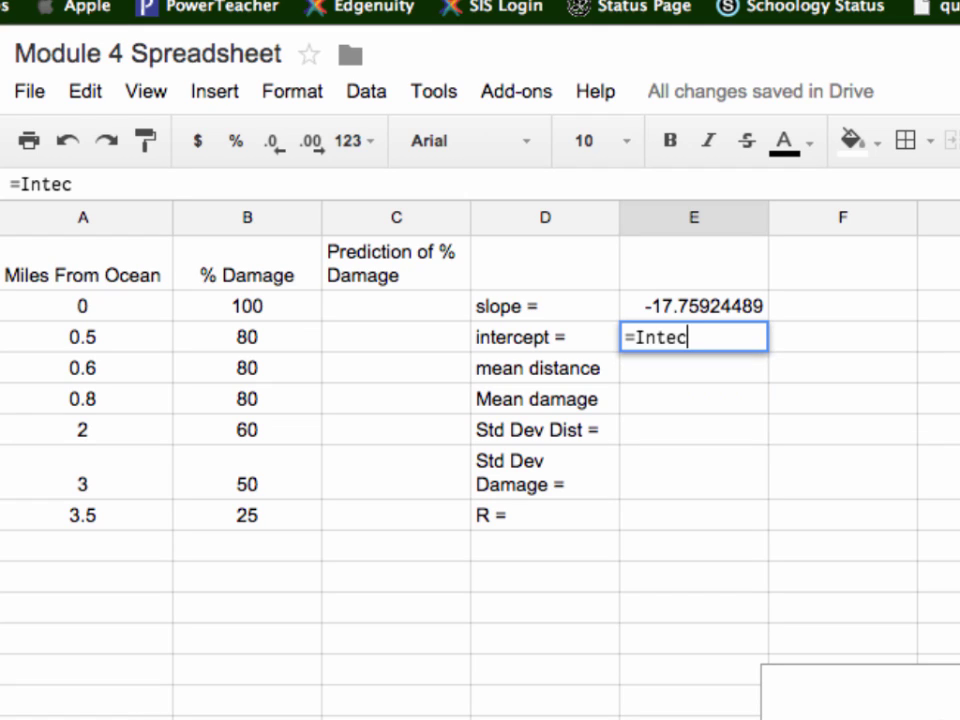
pyautogui.press('BackSpace')
pyautogui.write('re')
pyautogui.press('BackSpace')
pyautogui.write('cept')
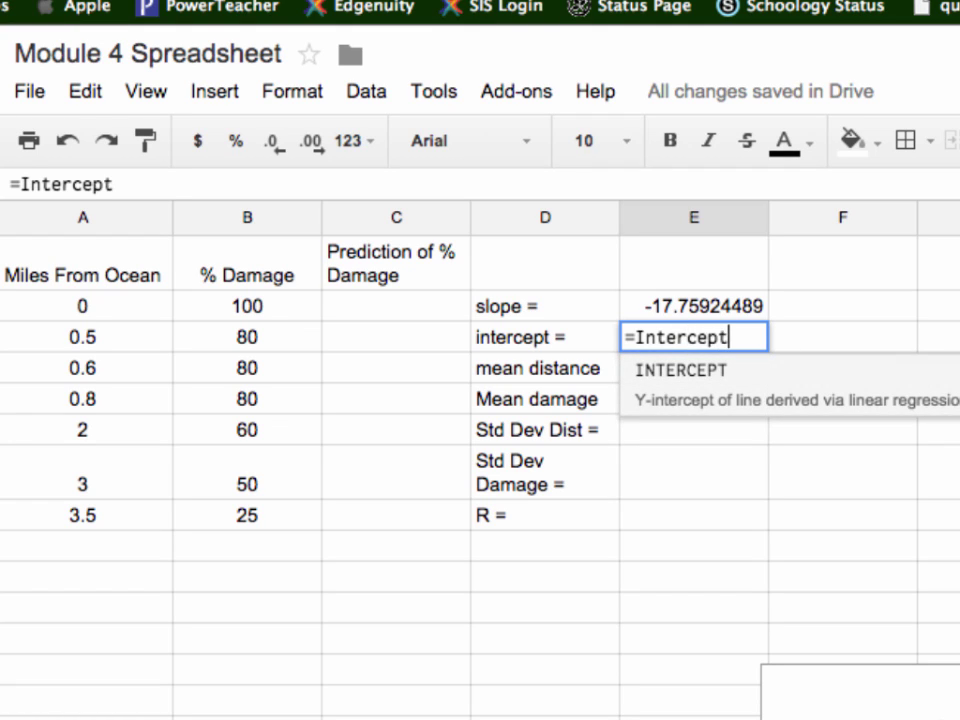
pyautogui.write('(')
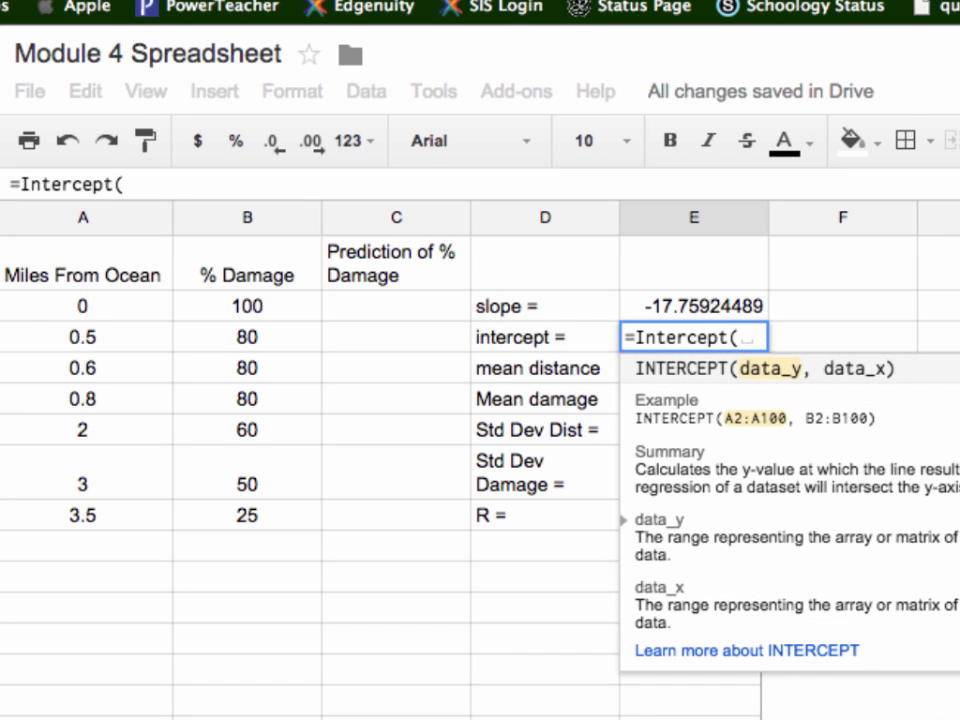
pyautogui.write('B2')
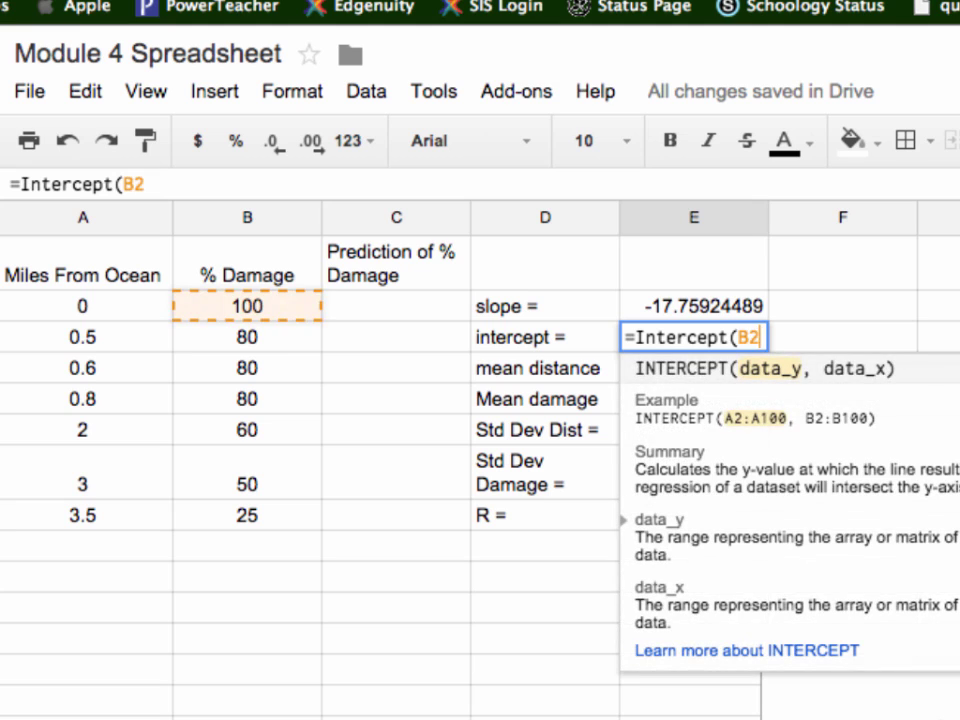
pyautogui.write(':B')
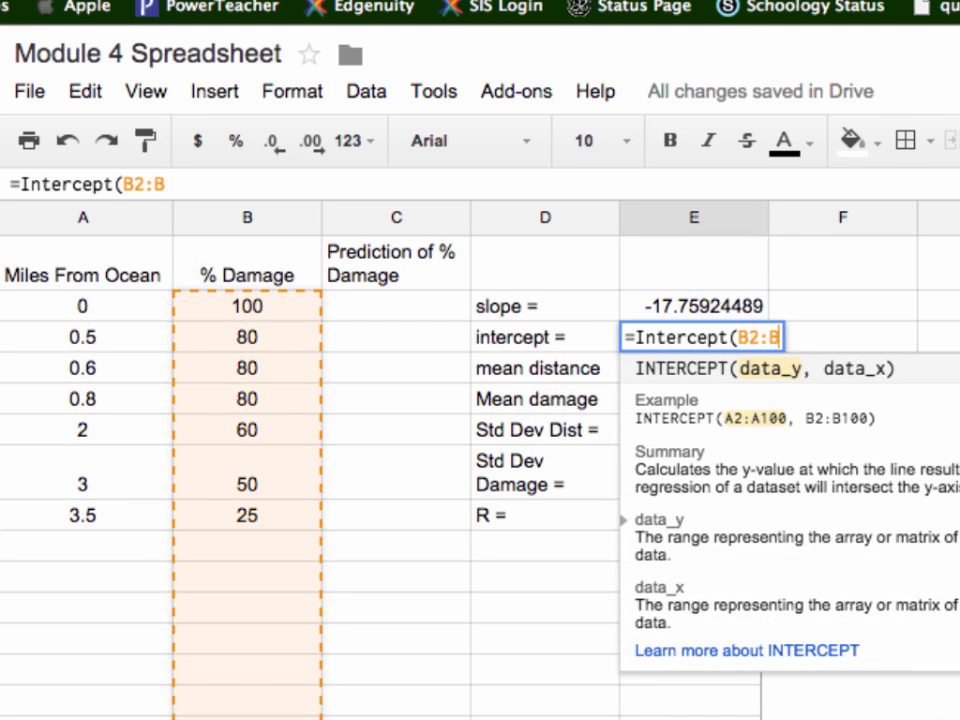
pyautogui.write('8,')
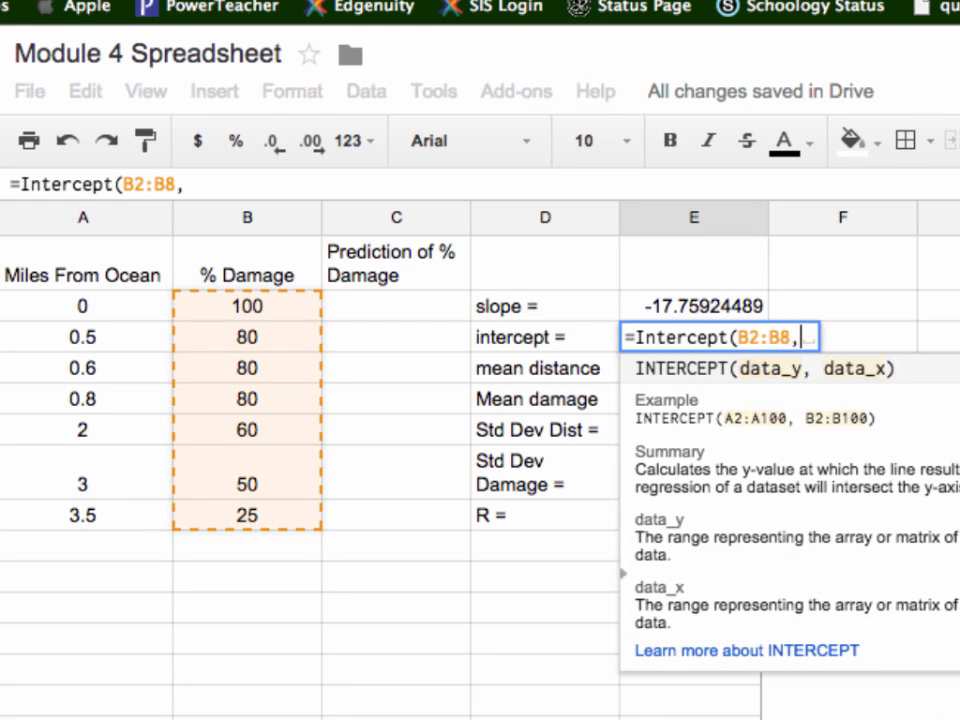
pyautogui.write('A')
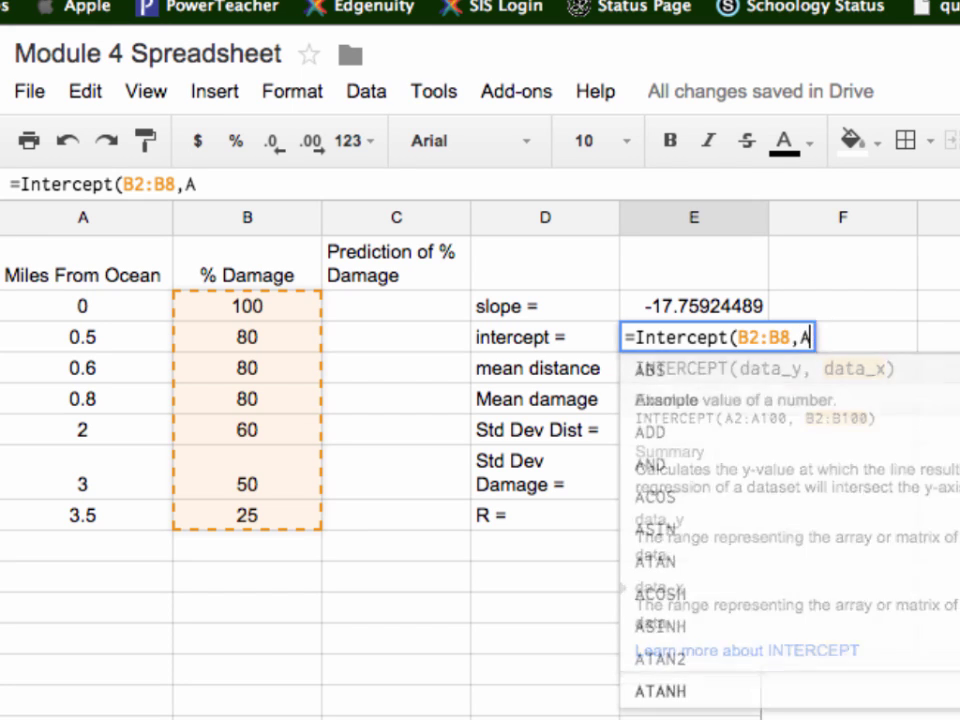
pyautogui.write('2:')
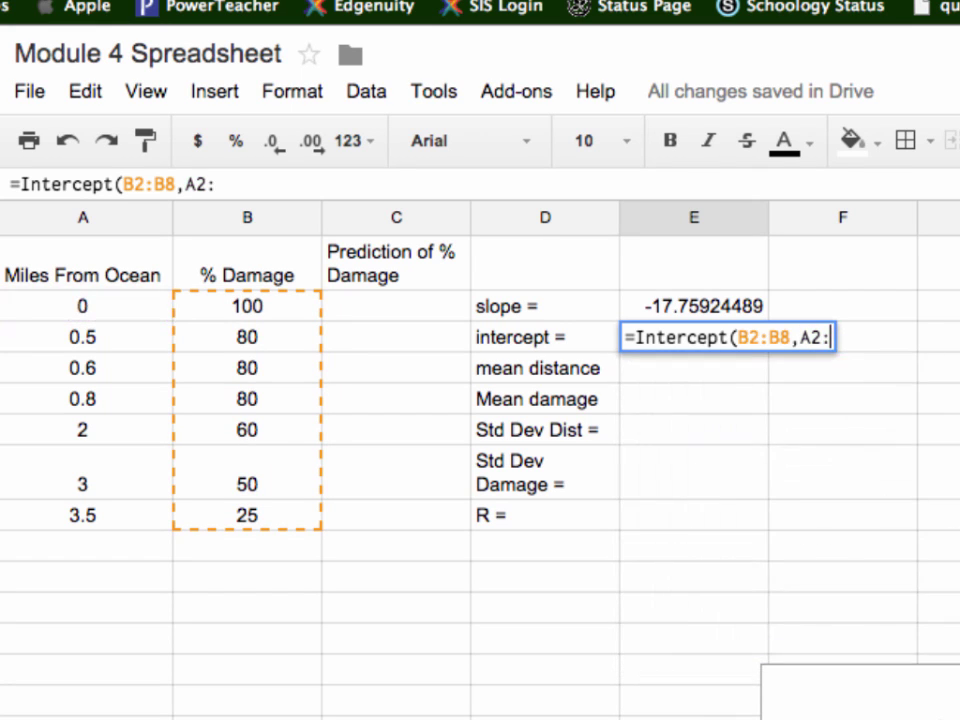
pyautogui.write('A8')
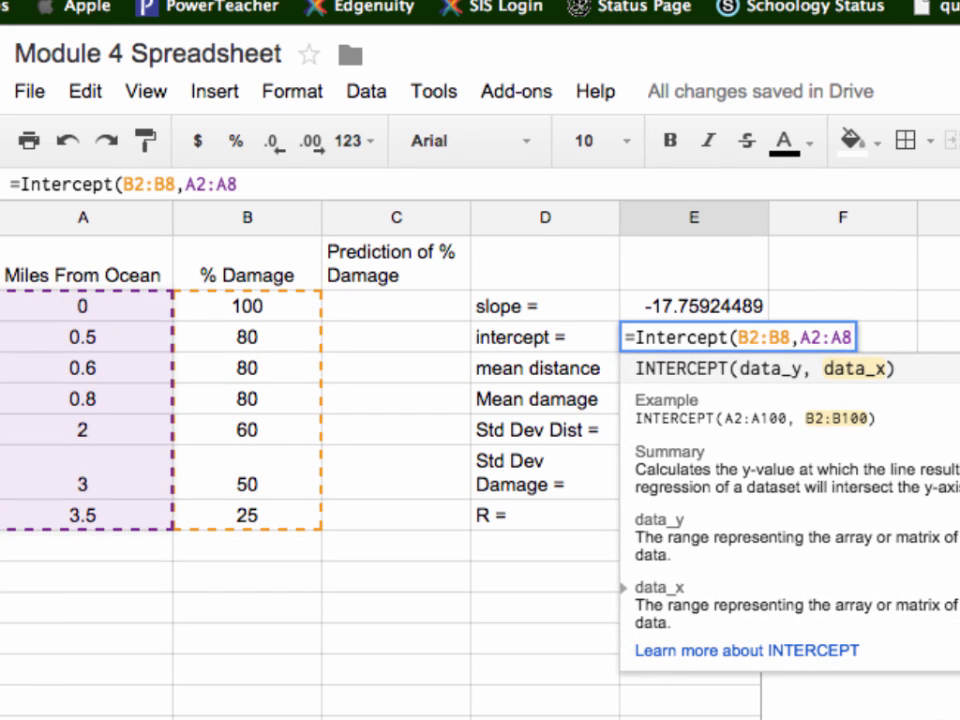
pyautogui.write(')')
pyautogui.press('Return')
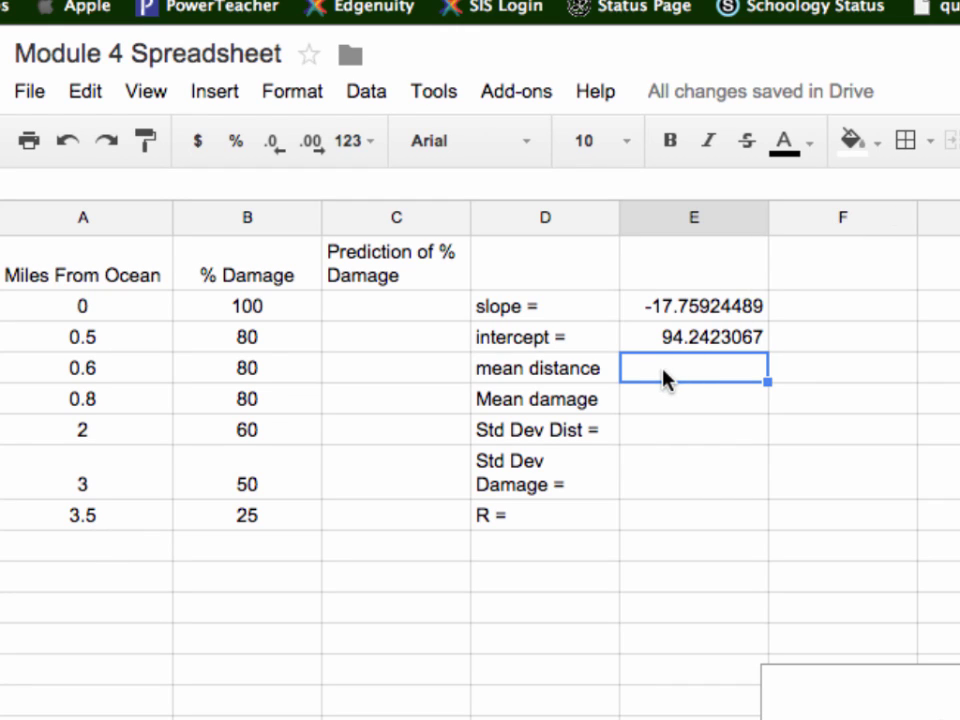
# Enter the formula =AVERAGE(B2:B8) in cell E4 beside the mean distance label
pyautogui.write('=A')
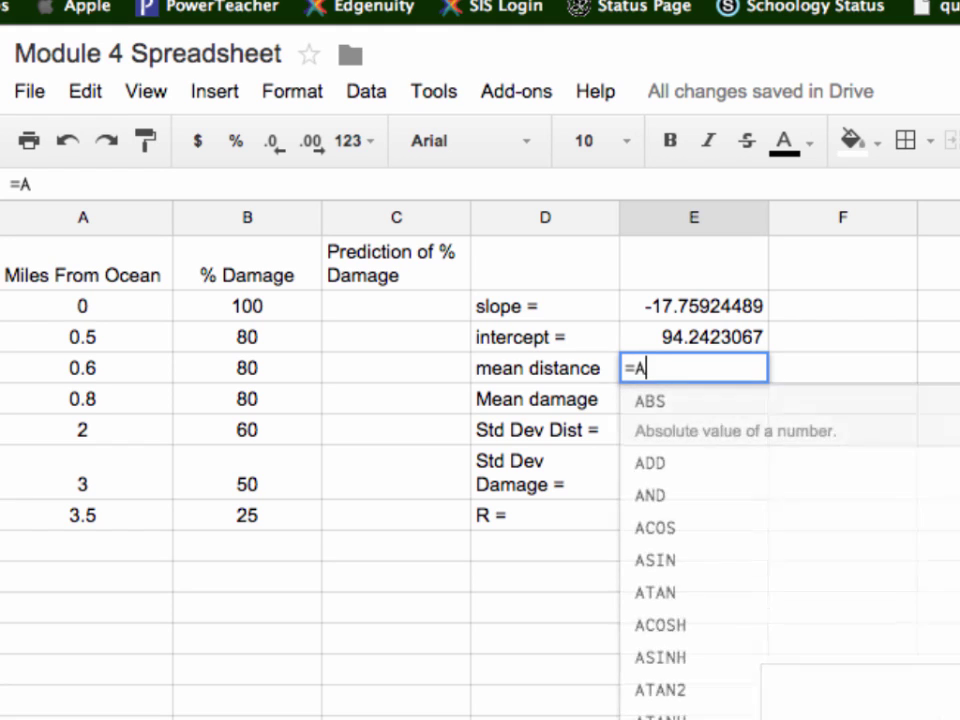
pyautogui.write('VE')
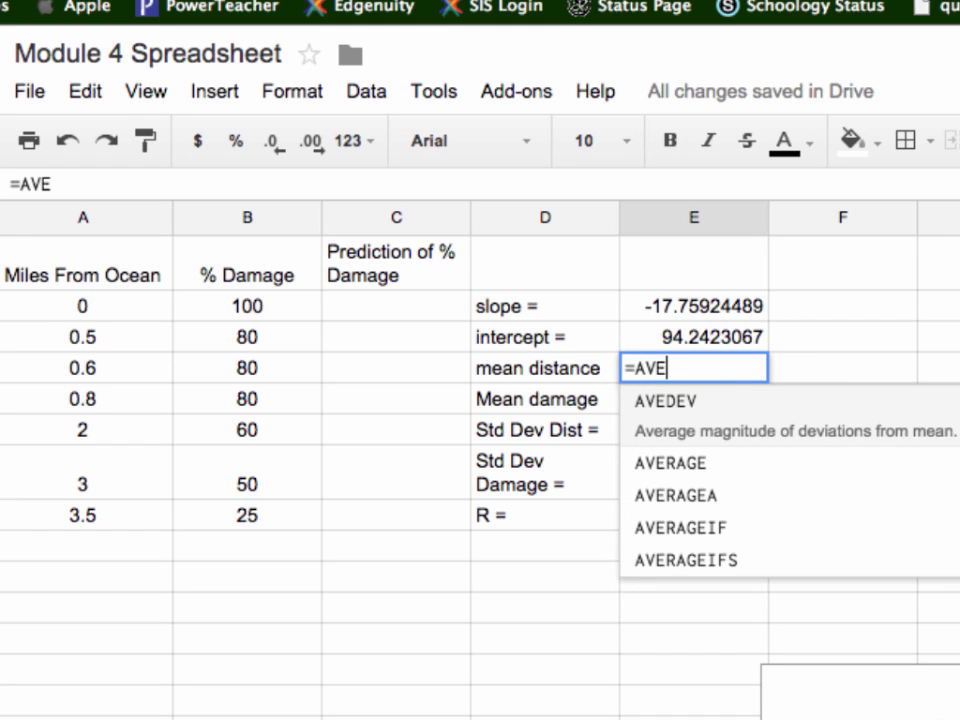
pyautogui.press('Down')
pyautogui.press('Down')
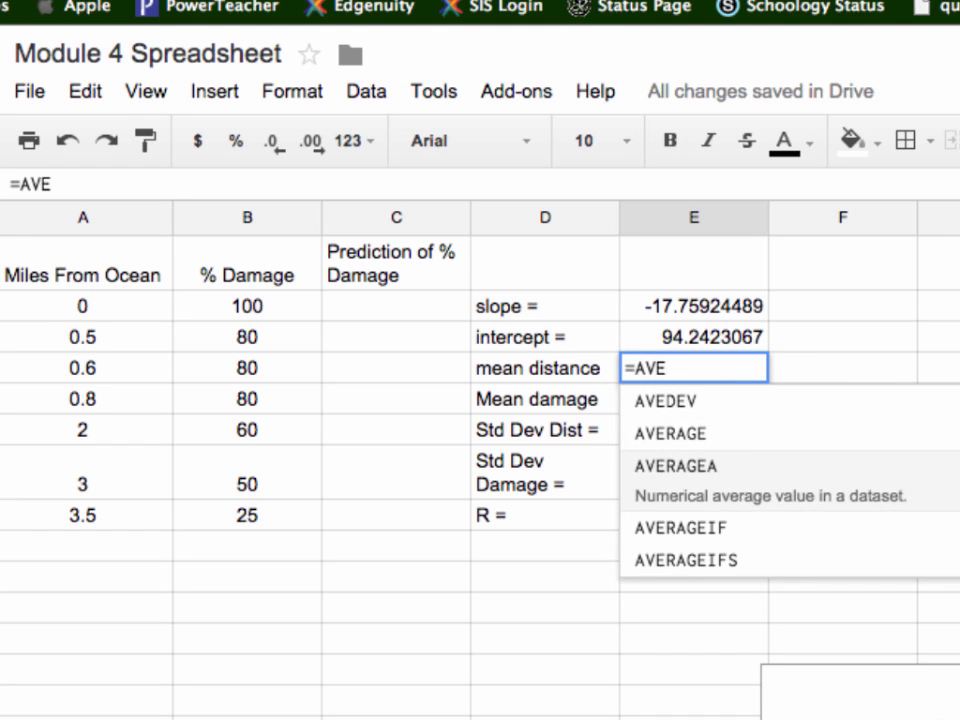
pyautogui.press('Up')
pyautogui.write('A')
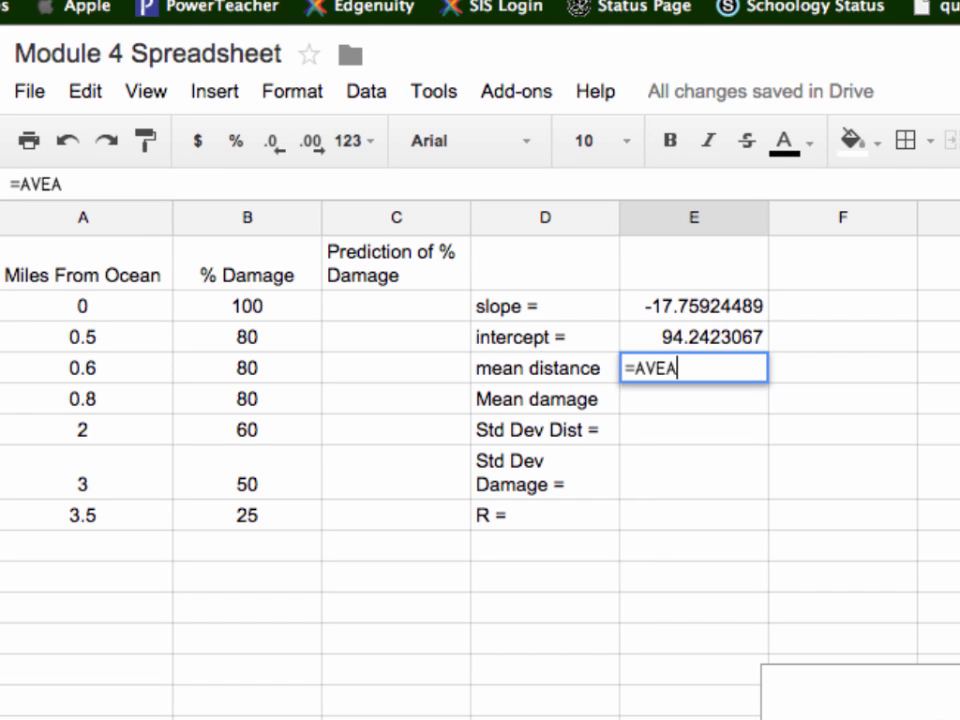
pyautogui.press('BackSpace')
pyautogui.write('R')
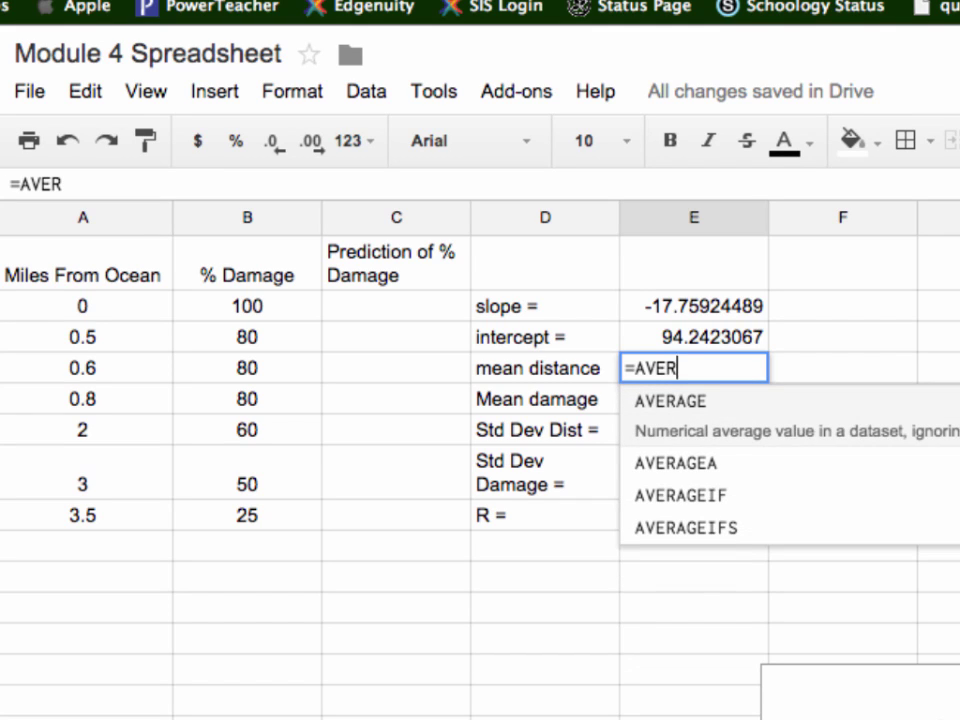
pyautogui.write('AGE')
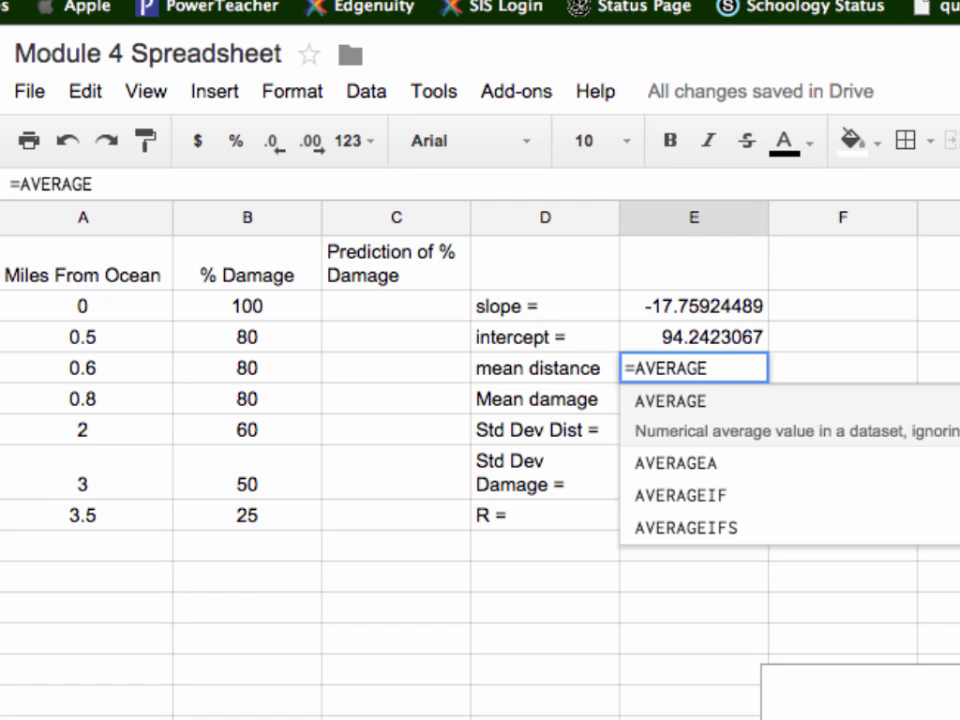
pyautogui.write('(')
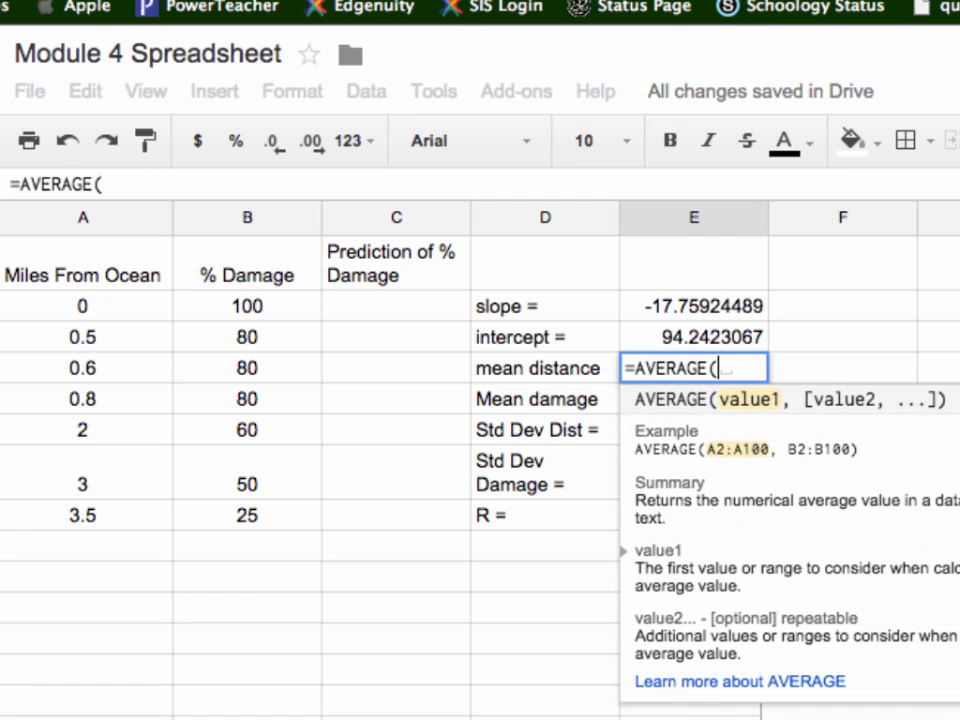
pyautogui.write('B2')
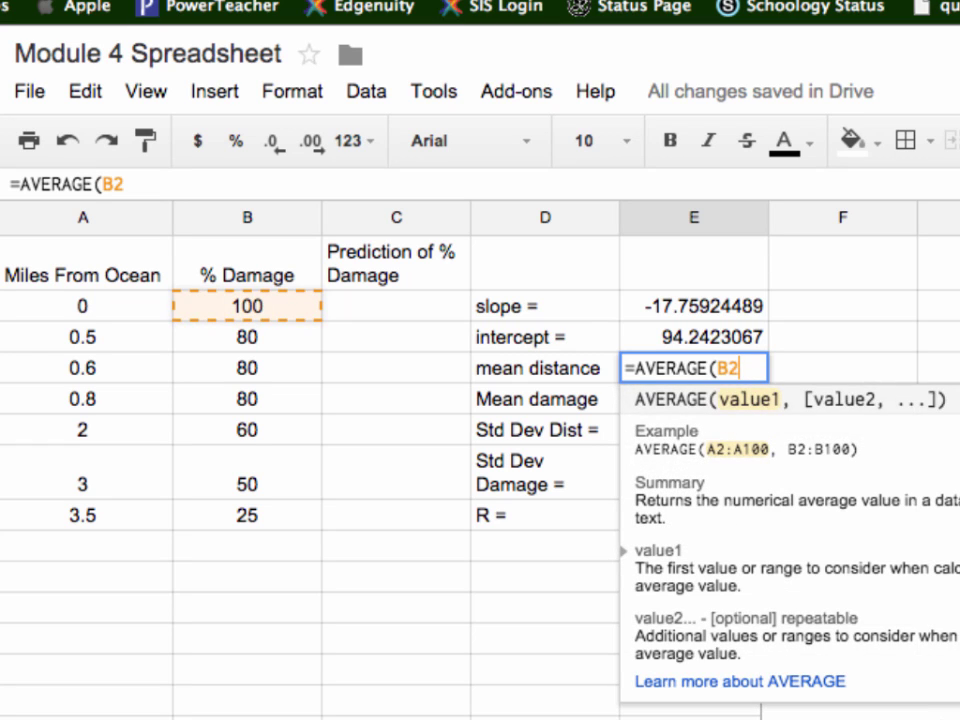
pyautogui.write(':B')
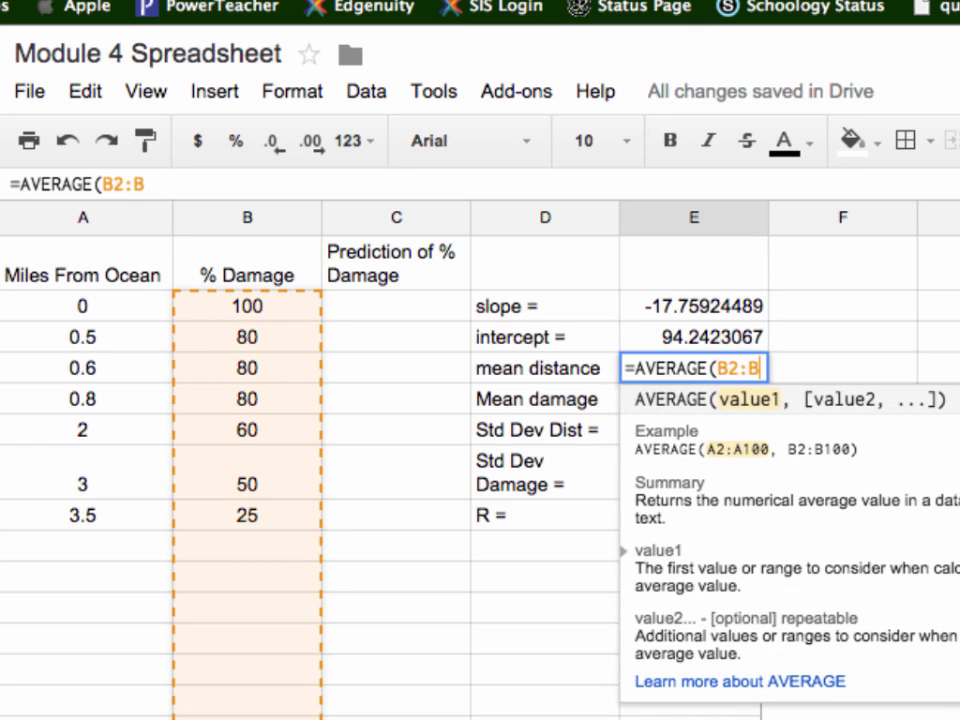
pyautogui.write('8)')
pyautogui.press('Return')
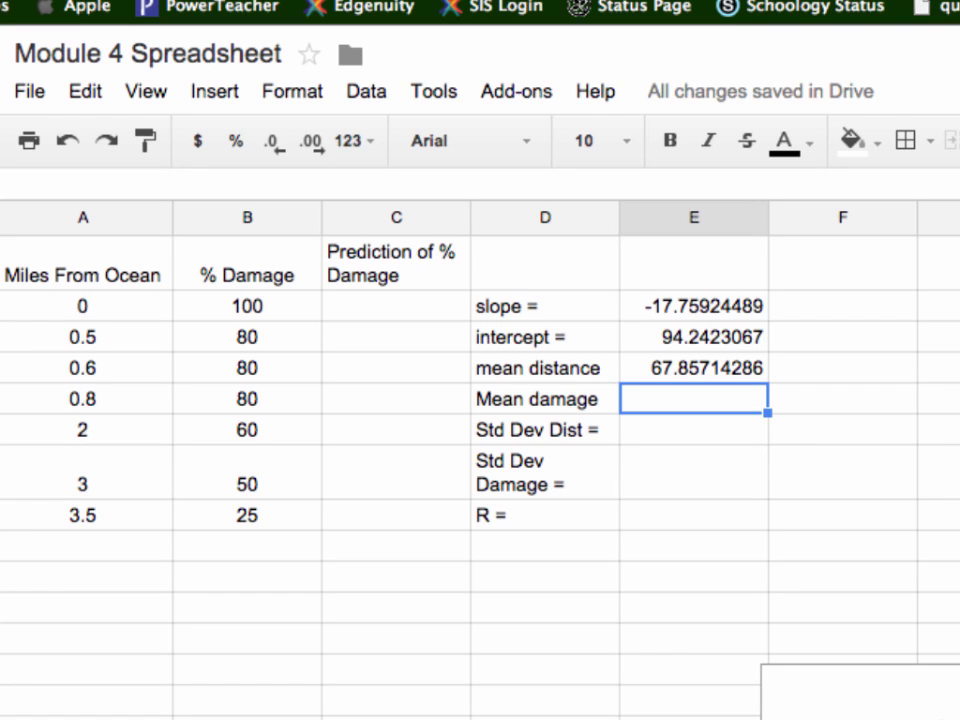
# Correct the mean distance formula in cell E4 to average the miles data, =AVERAGE(A2:A8)
pyautogui.click(686, 377)
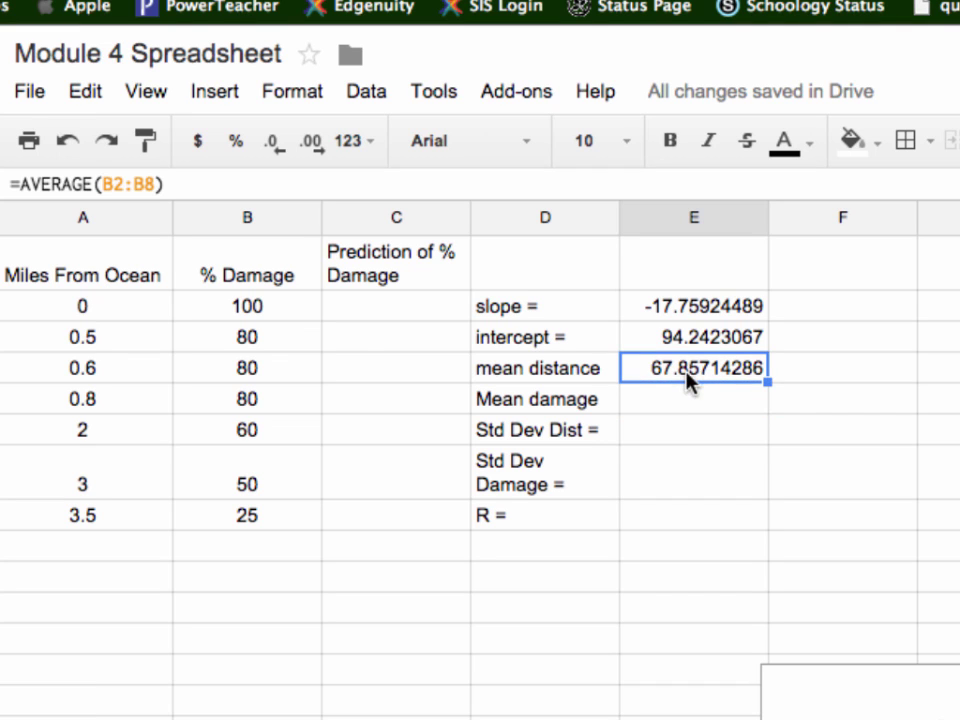
pyautogui.click(114, 188)
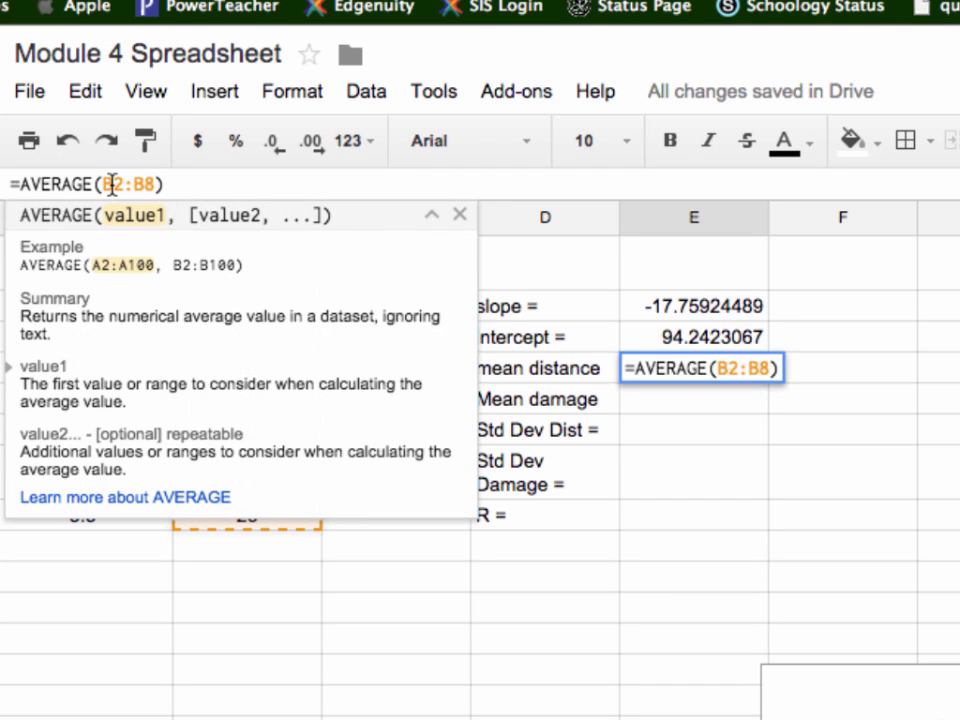
pyautogui.press('BackSpace')
pyautogui.write('A')
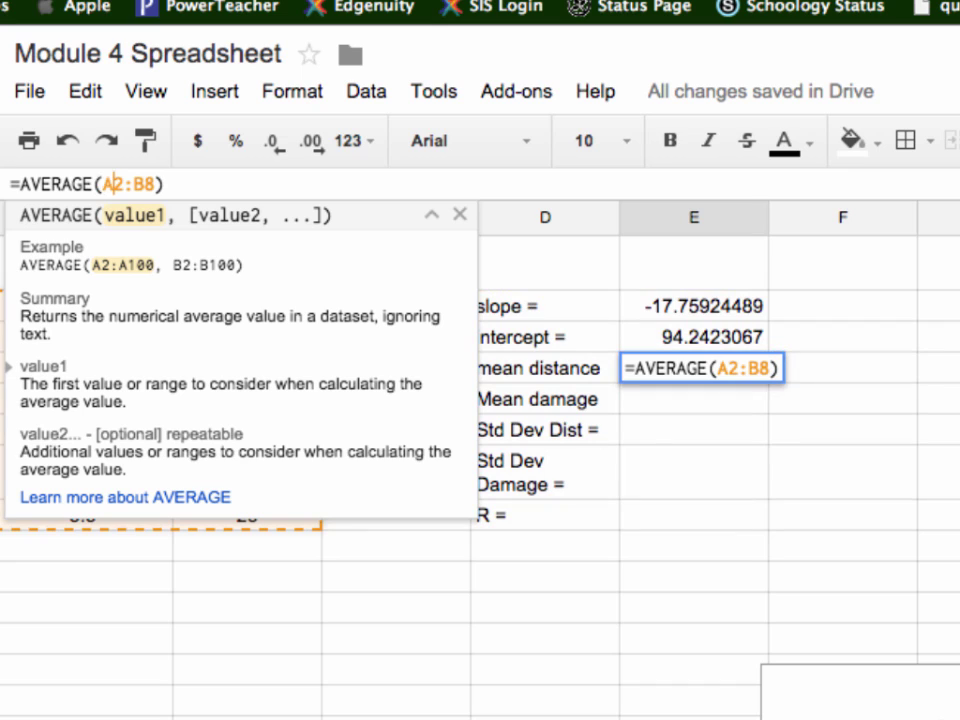
pyautogui.click(147, 184)
pyautogui.press('BackSpace')
pyautogui.write('A')
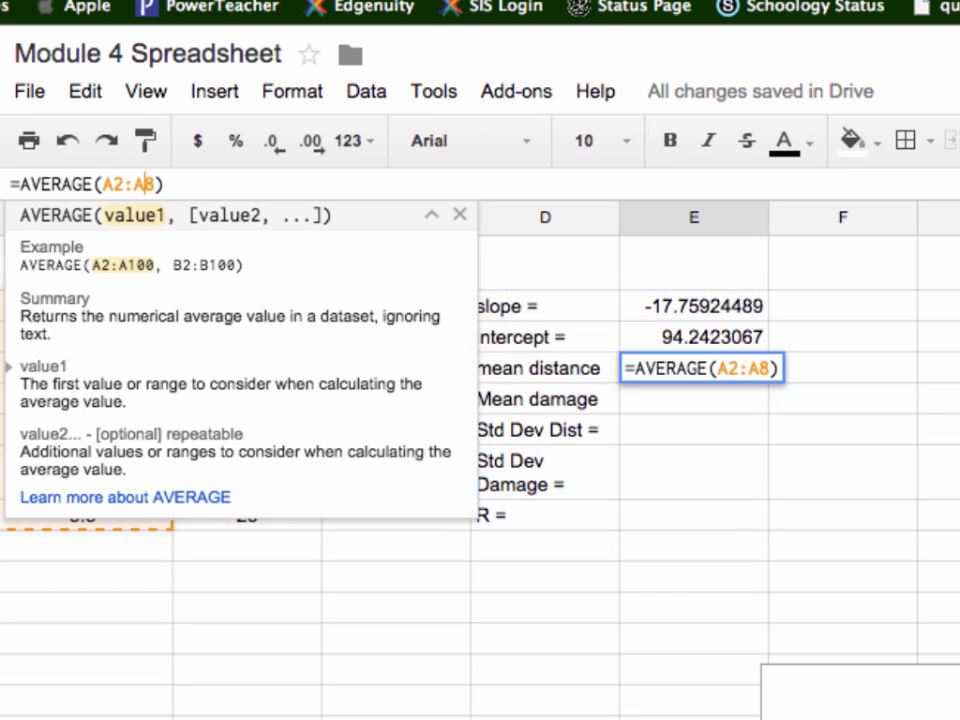
pyautogui.press('Return')
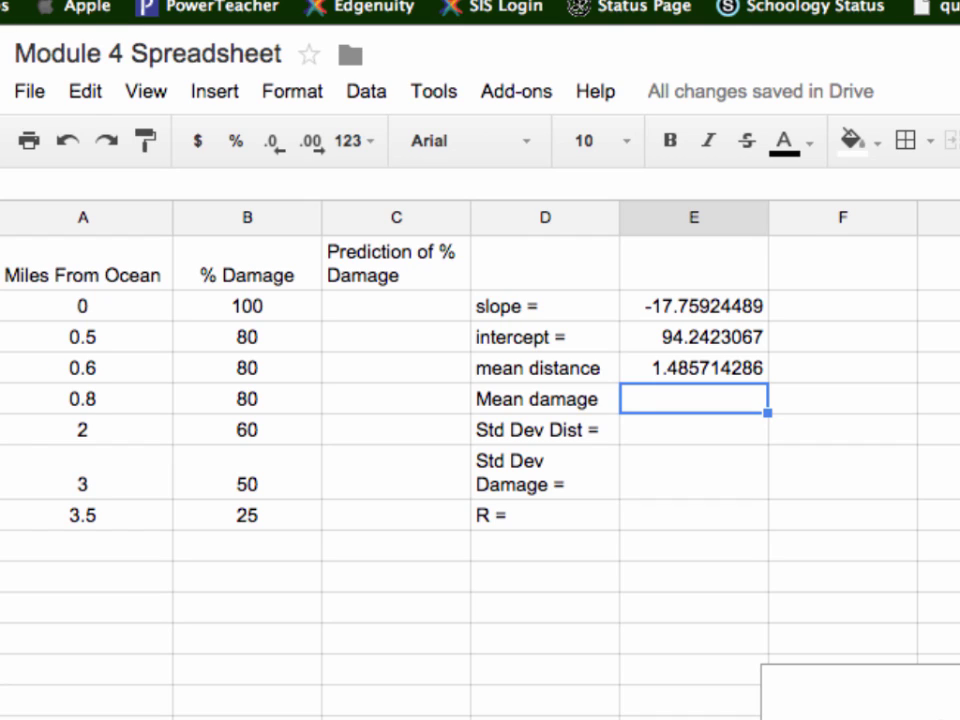
# Calculate the mean damage in cell E5 with the formula =AVERAGE(B2:B8), fixing any mistyped range reference
pyautogui.write('=AVE')
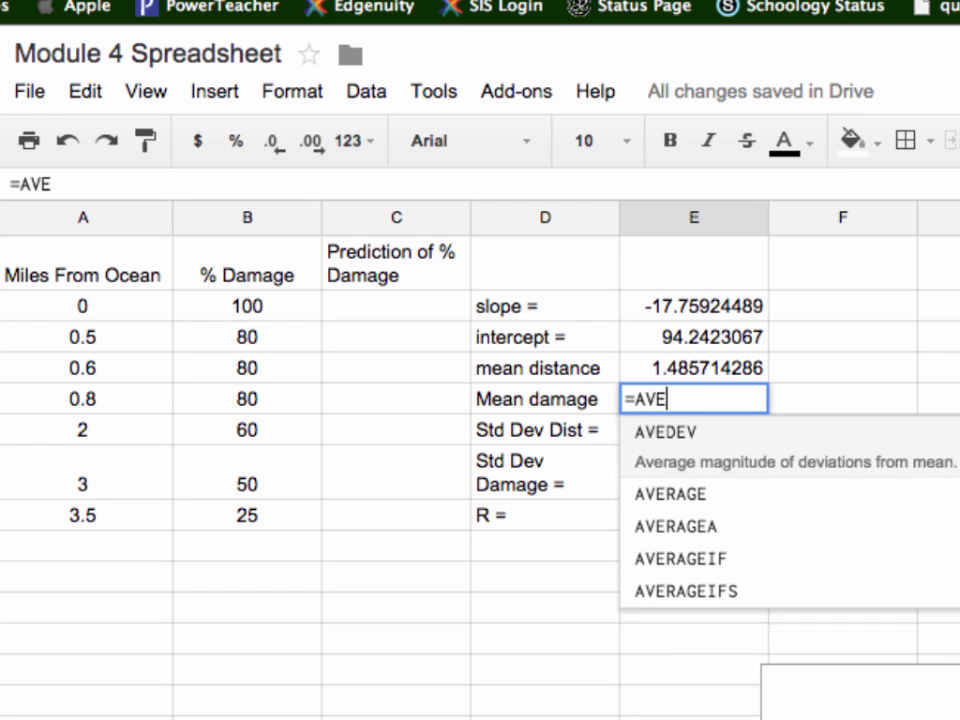
pyautogui.write('RAGE(')
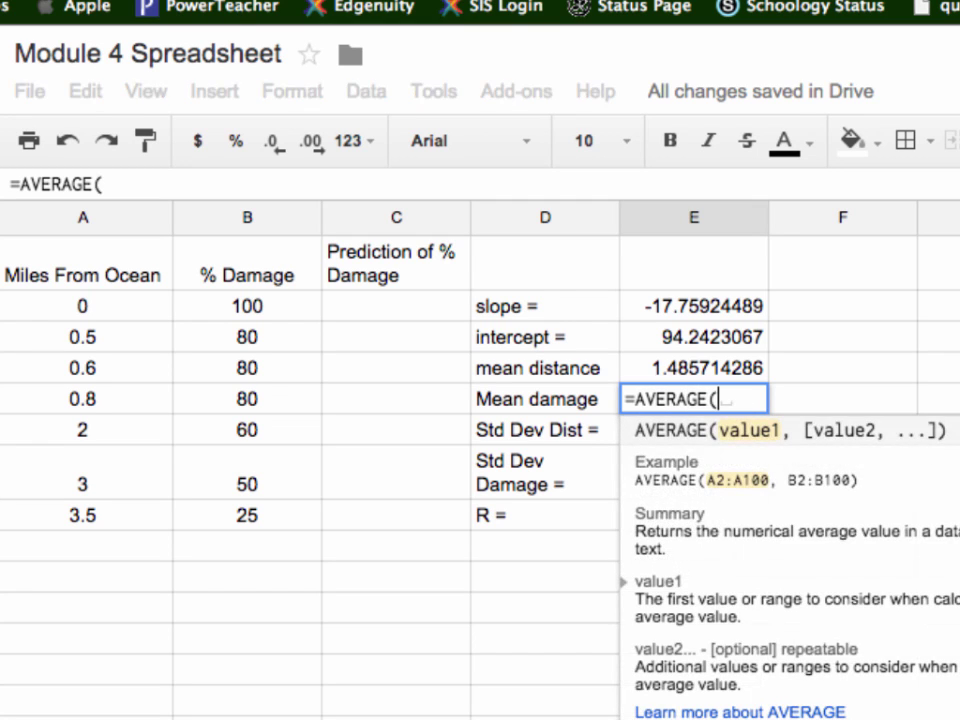
pyautogui.write('B2')
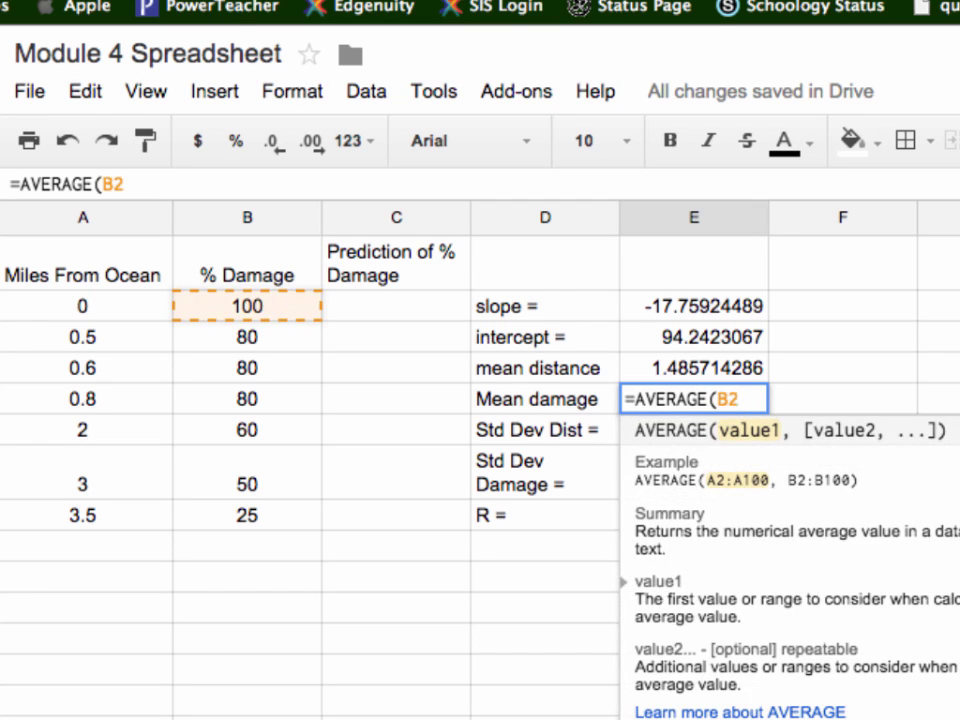
pyautogui.write(':B*')
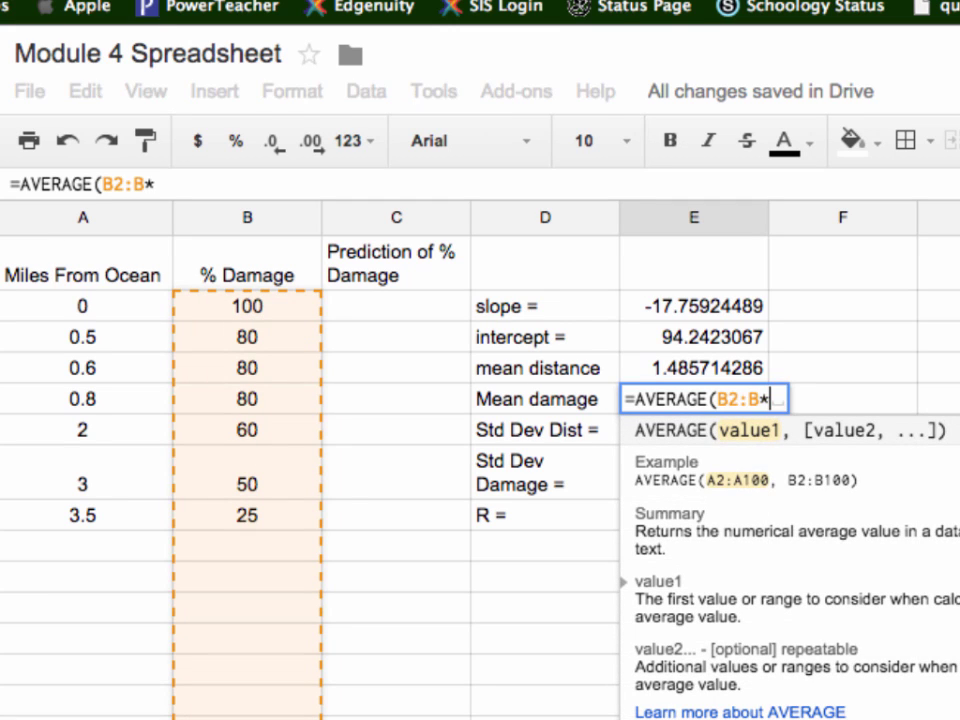
pyautogui.write(')')
pyautogui.press('Return')
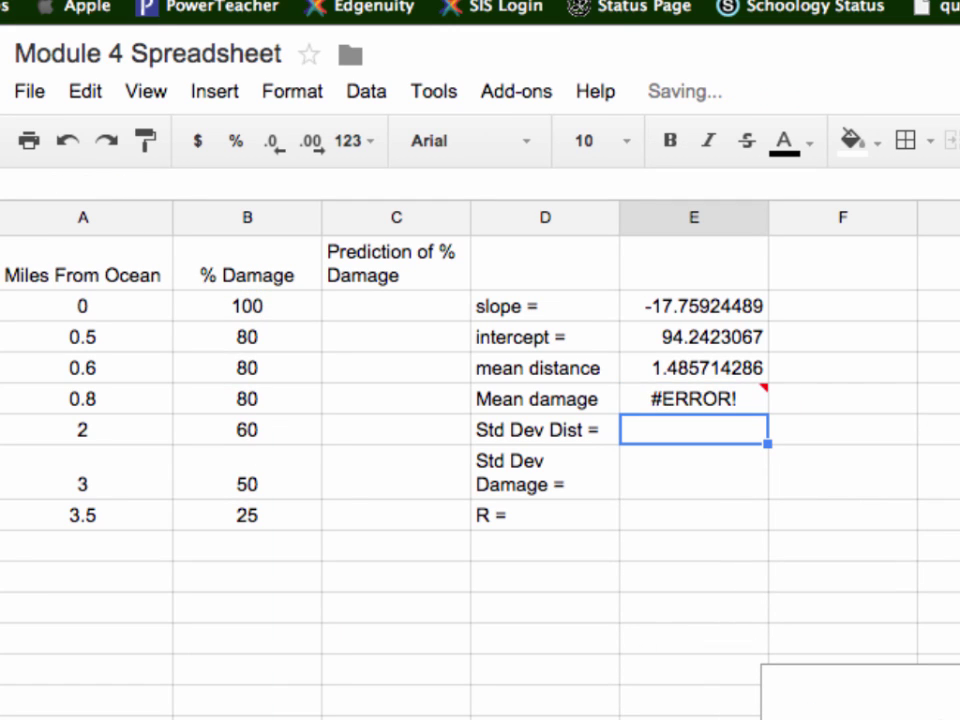
pyautogui.click(696, 402)
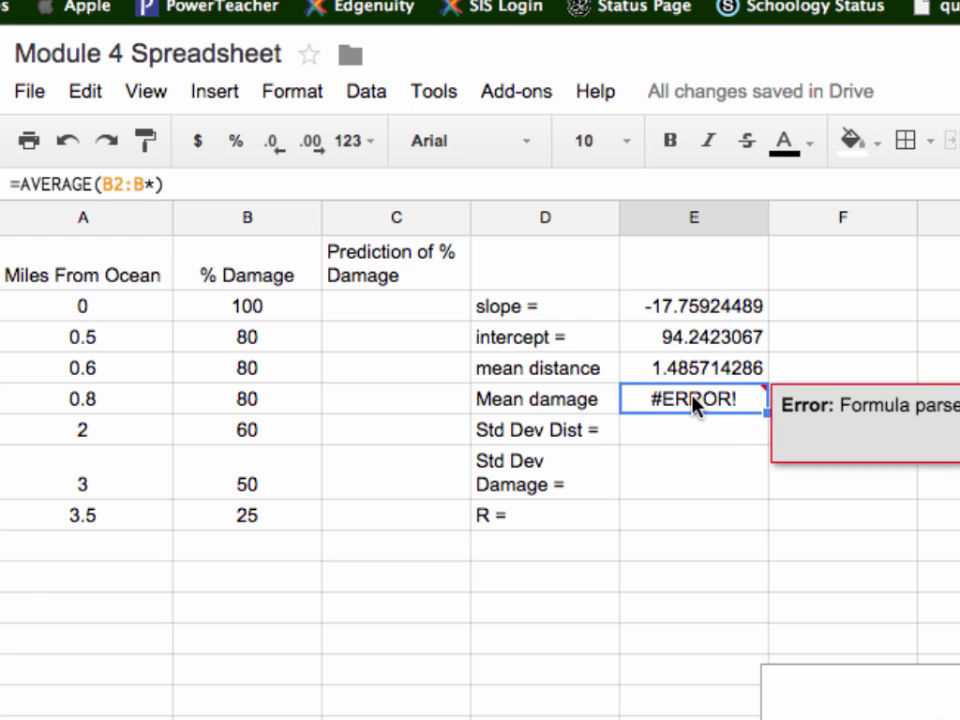
pyautogui.click(153, 185)
pyautogui.press('BackSpace')
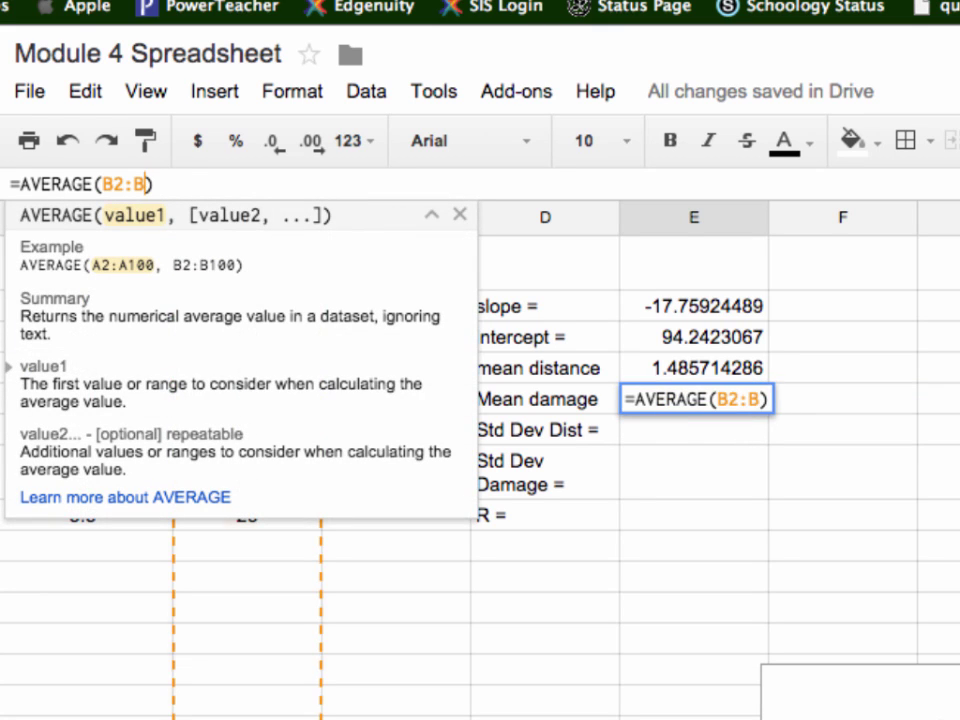
pyautogui.write('8')
pyautogui.press('Return')
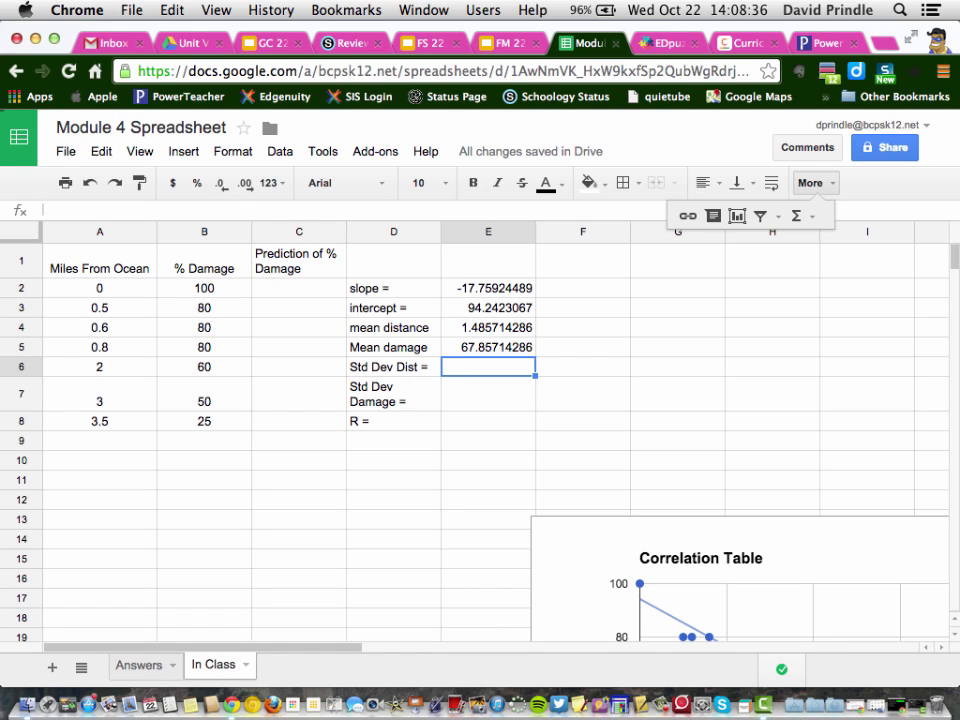
# Calculate the standard deviation of the distances in cell E6 with the formula =STDEV(A2:A8) and display the entered formula
pyautogui.write('=ST')
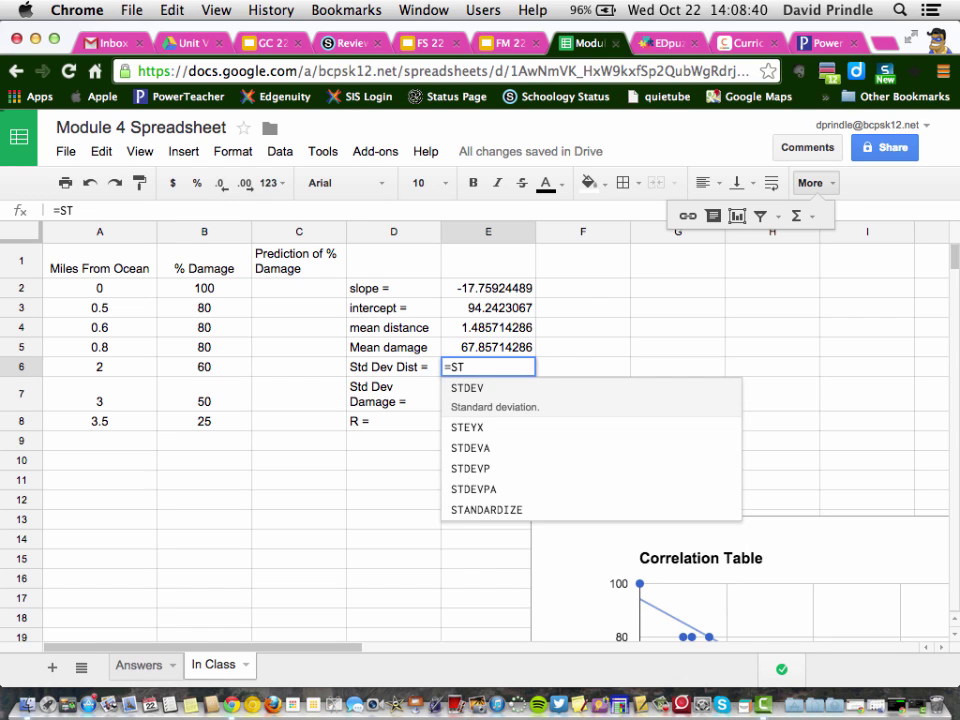
pyautogui.write('DEV')
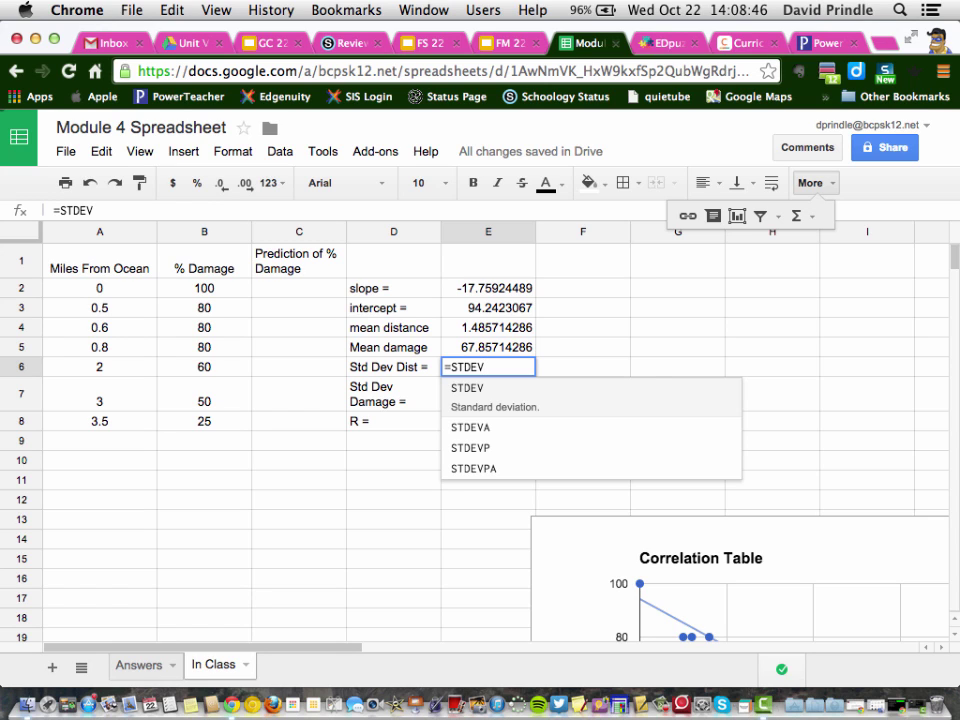
pyautogui.write('(')
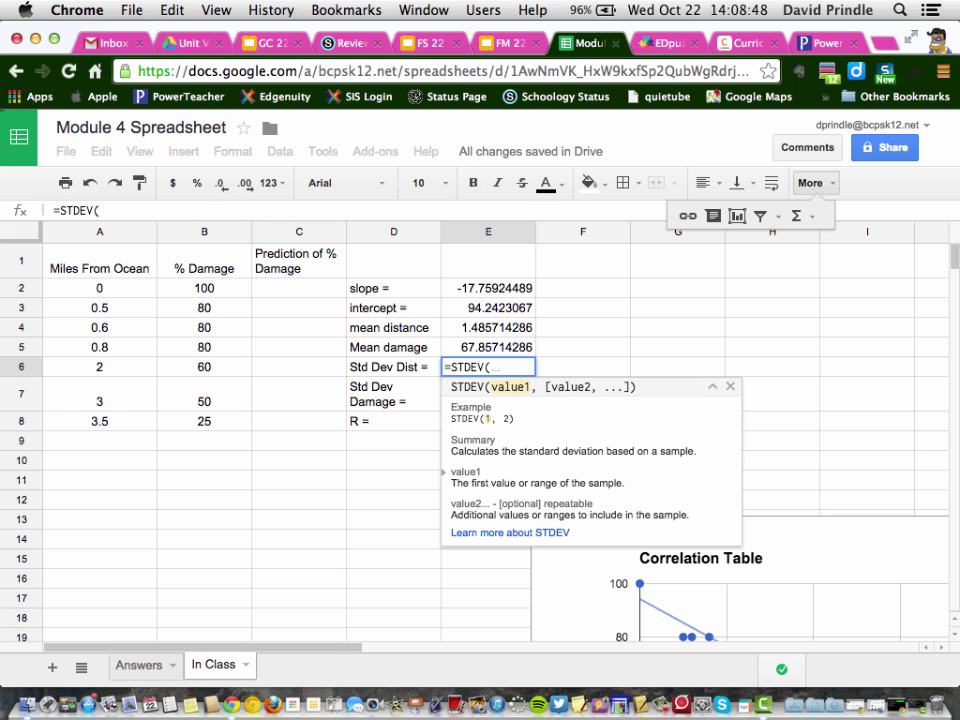
pyautogui.write('A2')
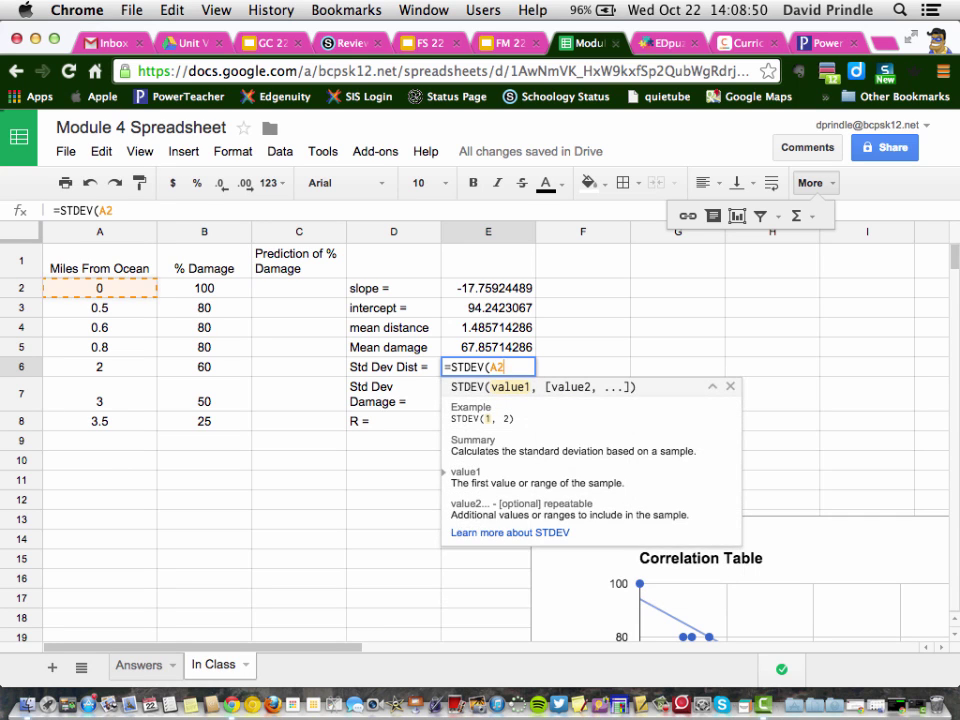
pyautogui.write(':A8')
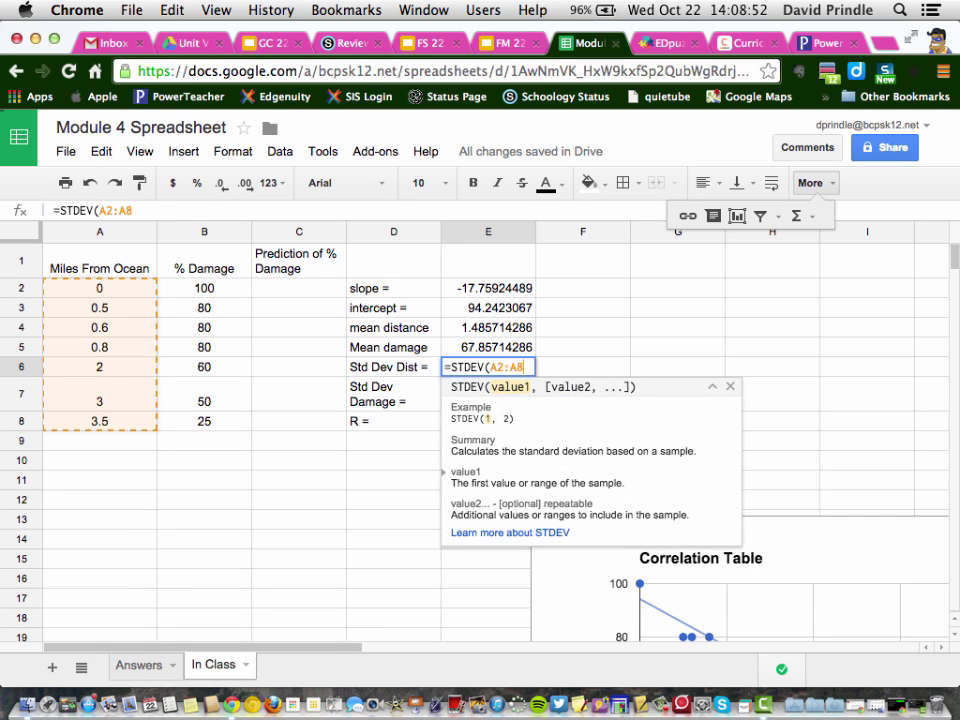
pyautogui.write(')')
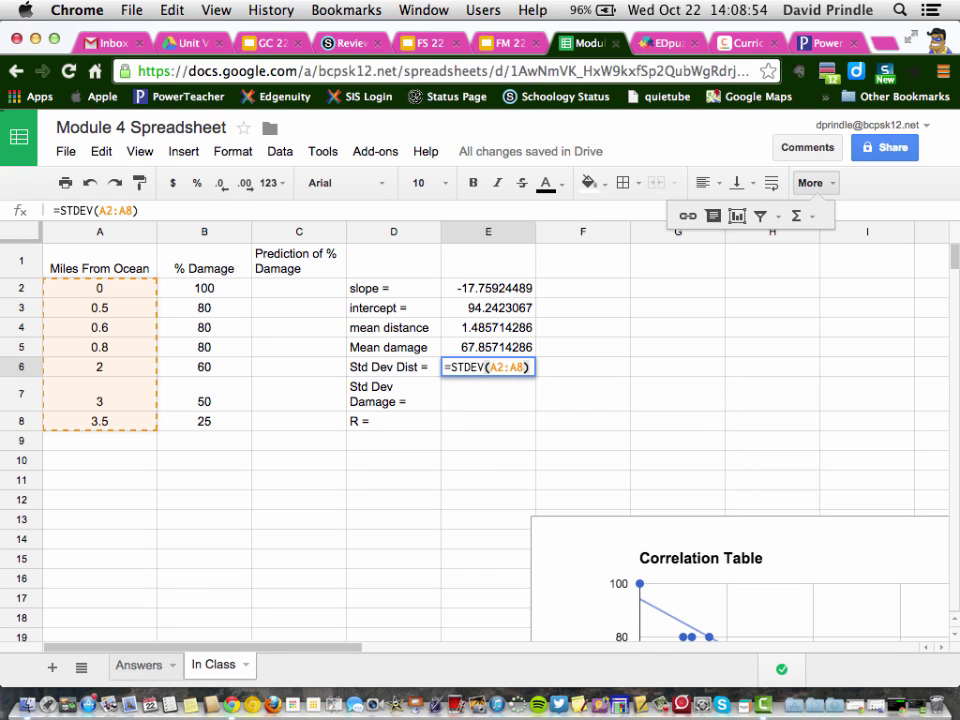
pyautogui.press('Return')
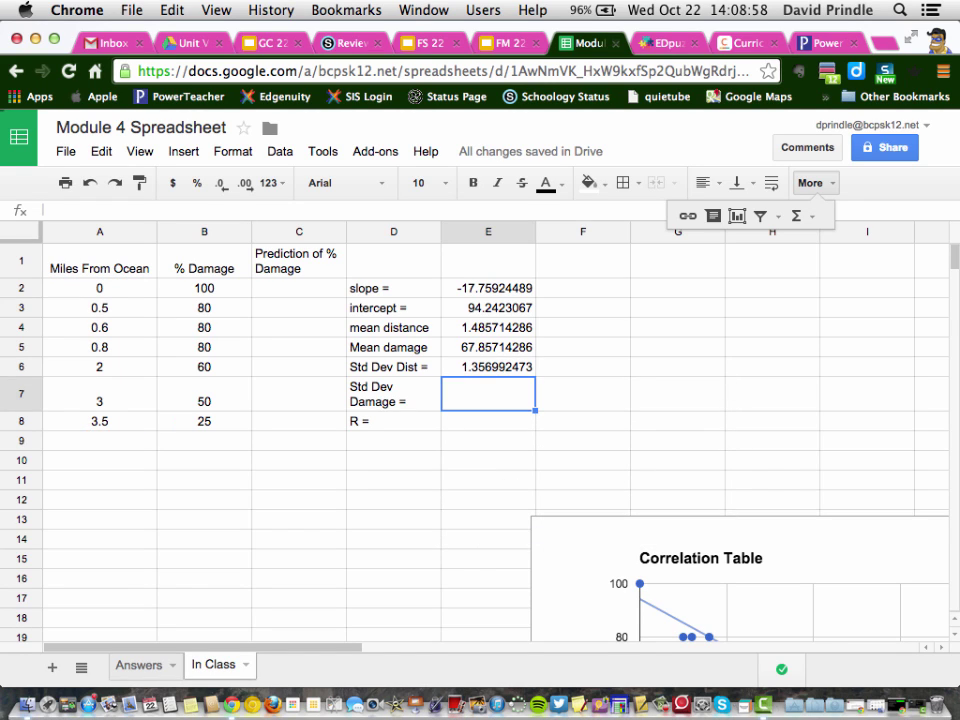
pyautogui.click(475, 372)
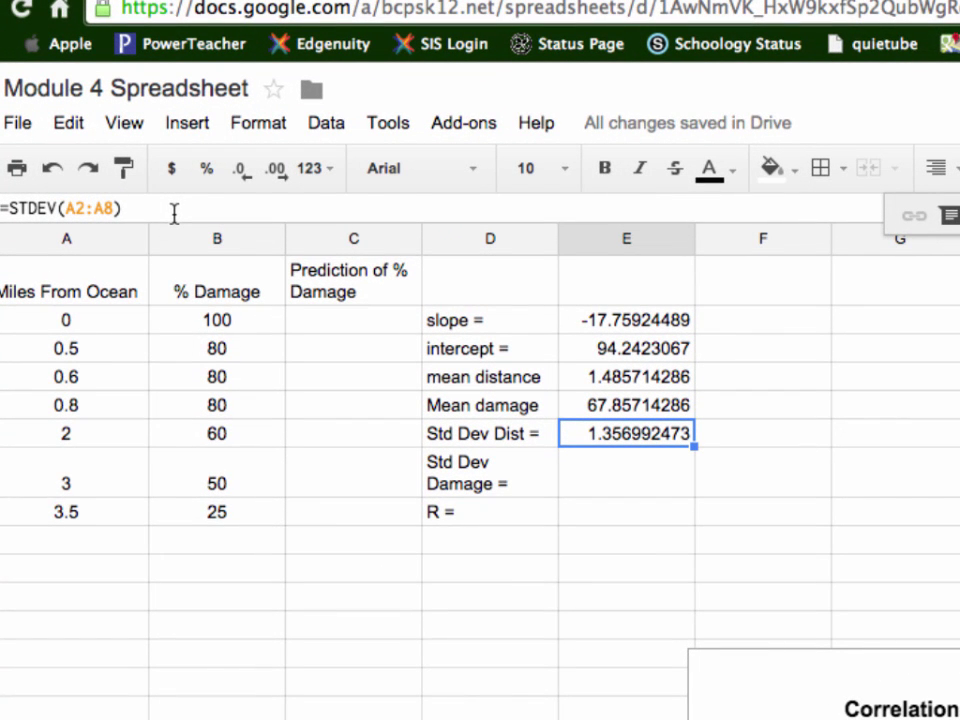
# Calculate the standard deviation of the damage in cell E7 with the formula =STDEV(B2:B8)
pyautogui.click(576, 486)
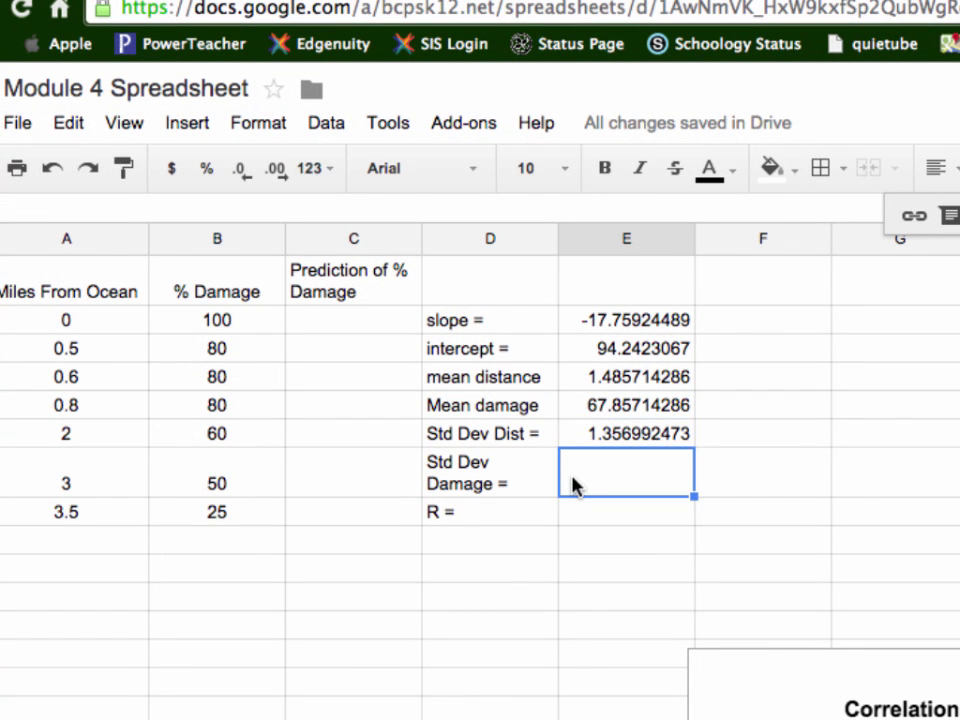
pyautogui.write('=S')
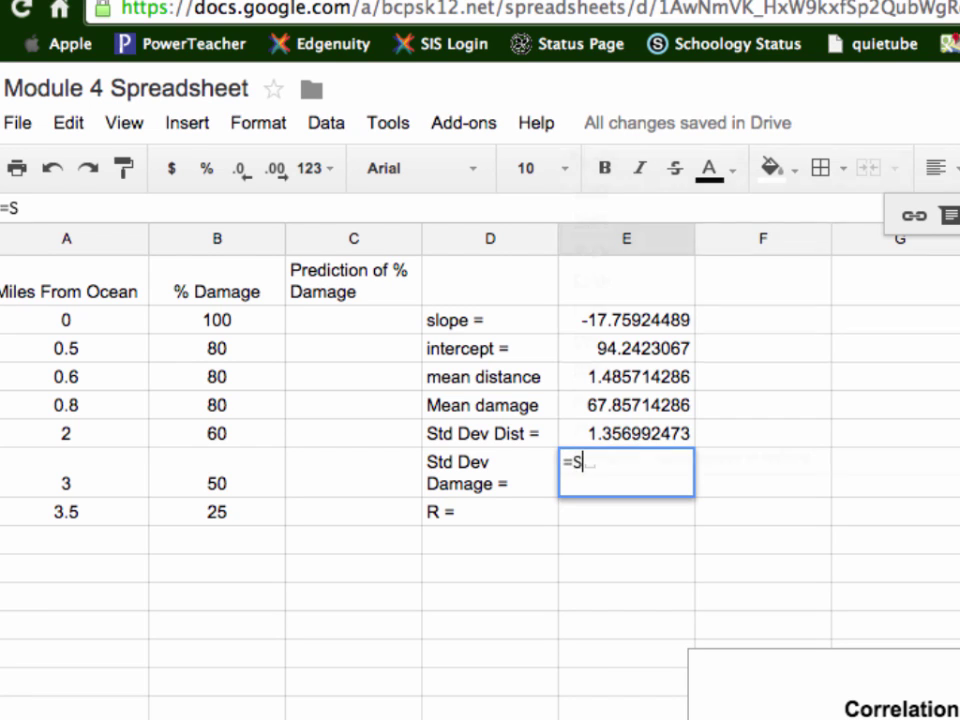
pyautogui.write('TDEV')
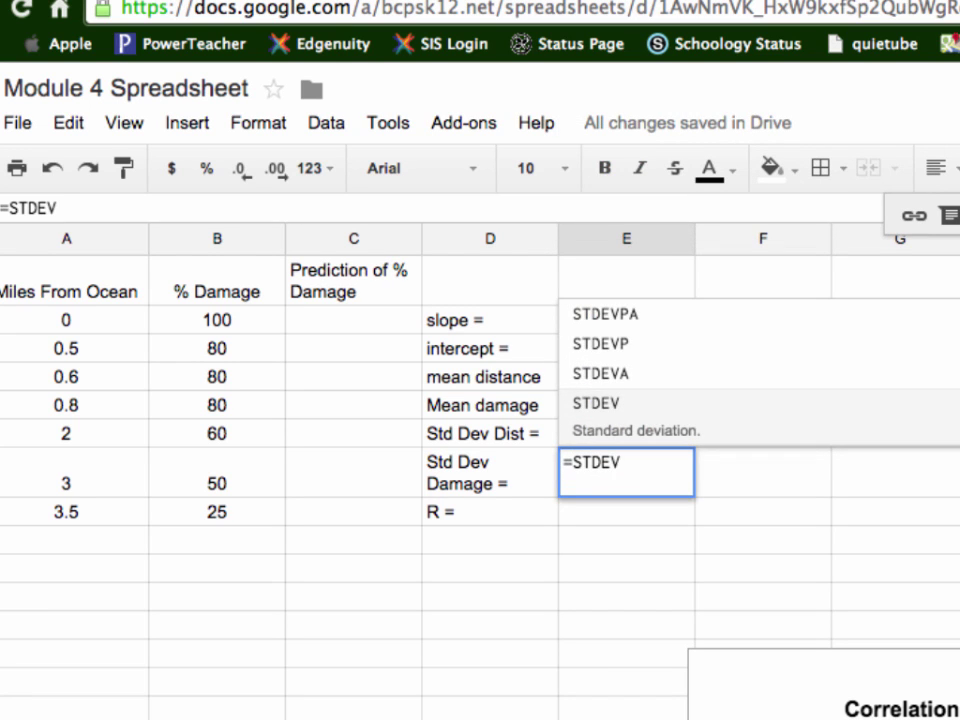
pyautogui.write('(B2:B')
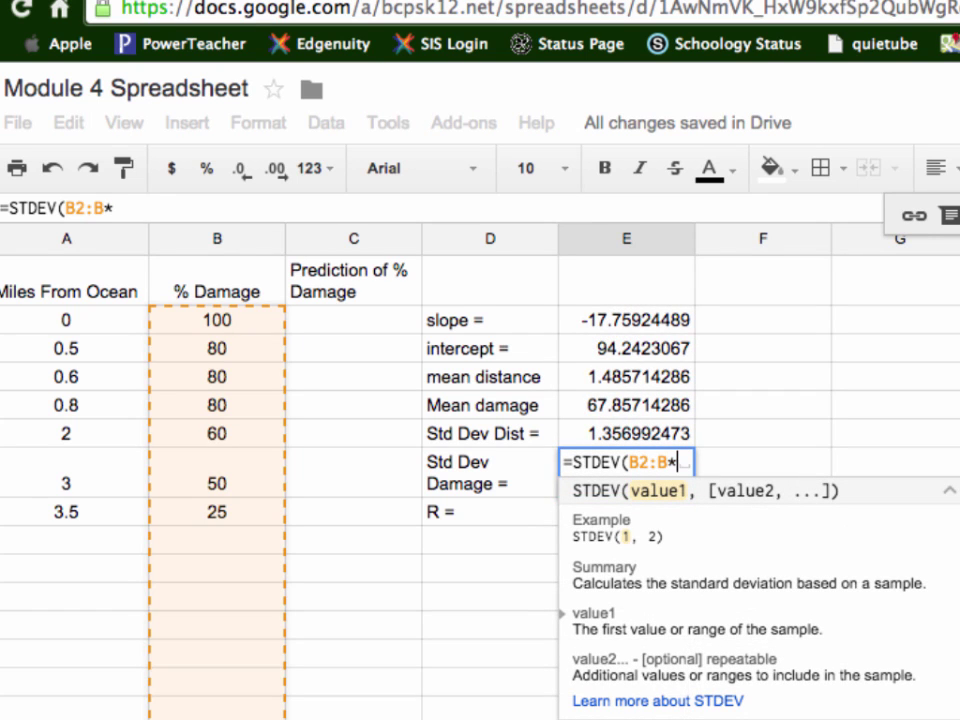
pyautogui.write('8)')
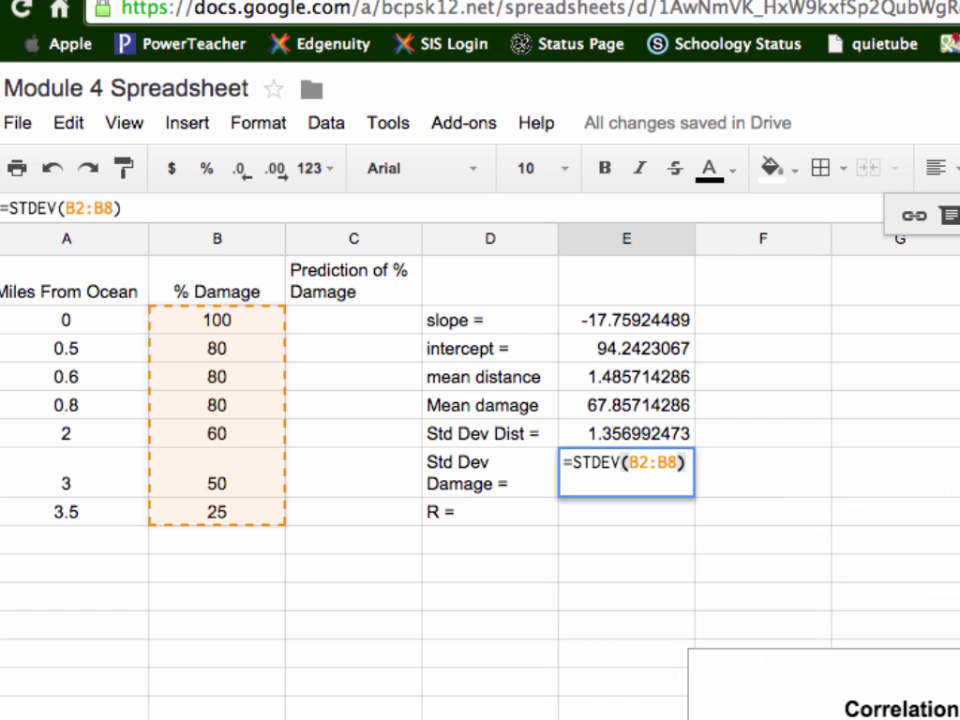
pyautogui.press('Return')
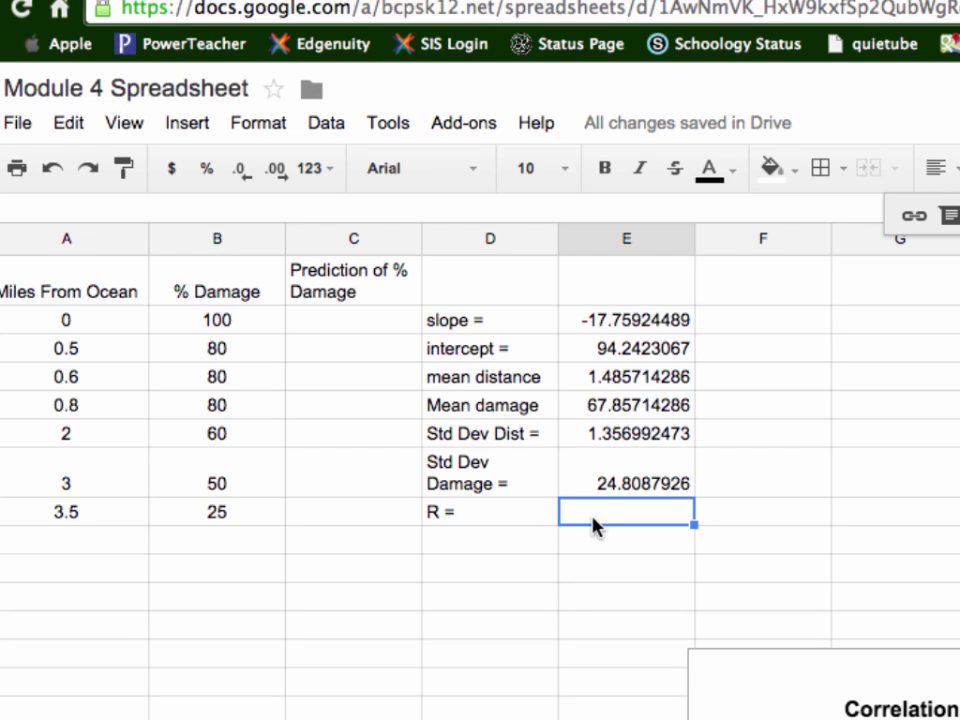
# Enter the correlation formula =CORREL(B2:B8,A2;A8) in cell E8 beside the R label
pyautogui.write('=')
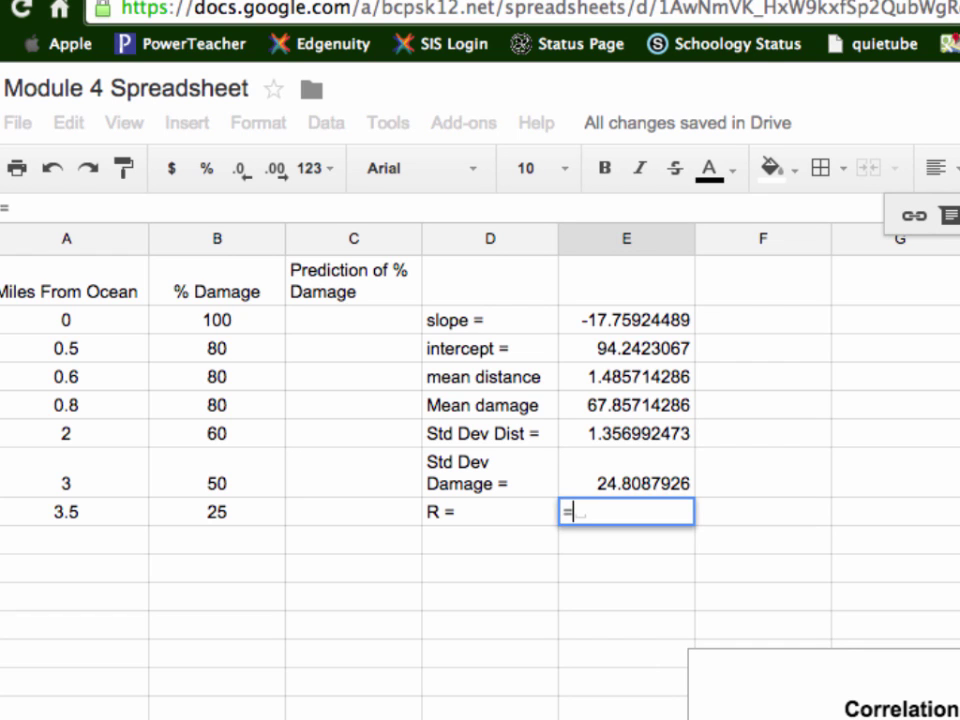
pyautogui.write('COR')
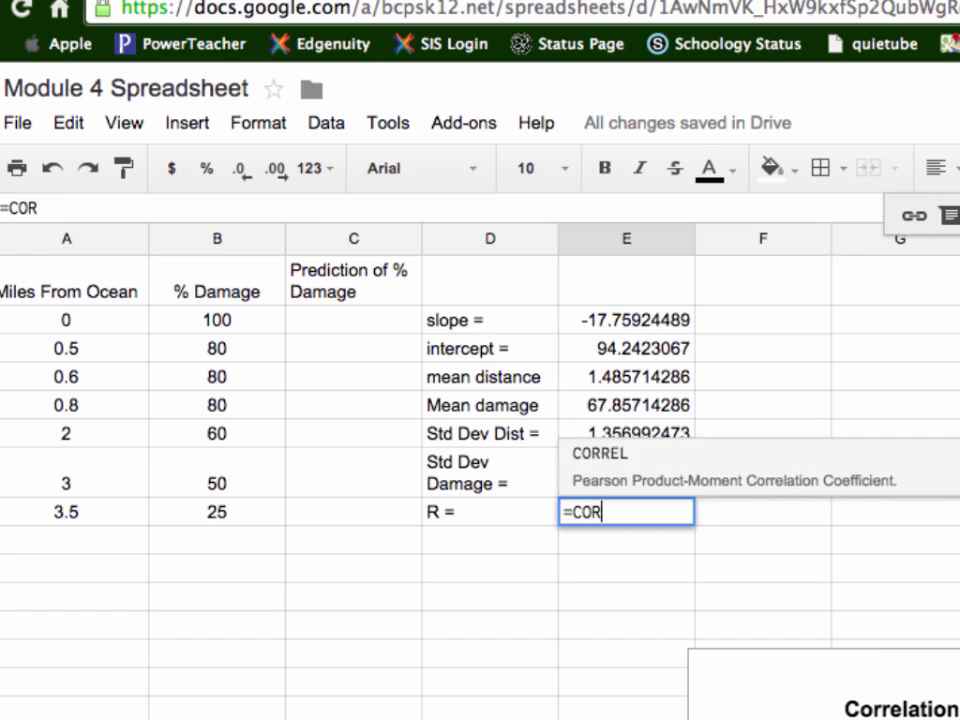
pyautogui.write('REL(')
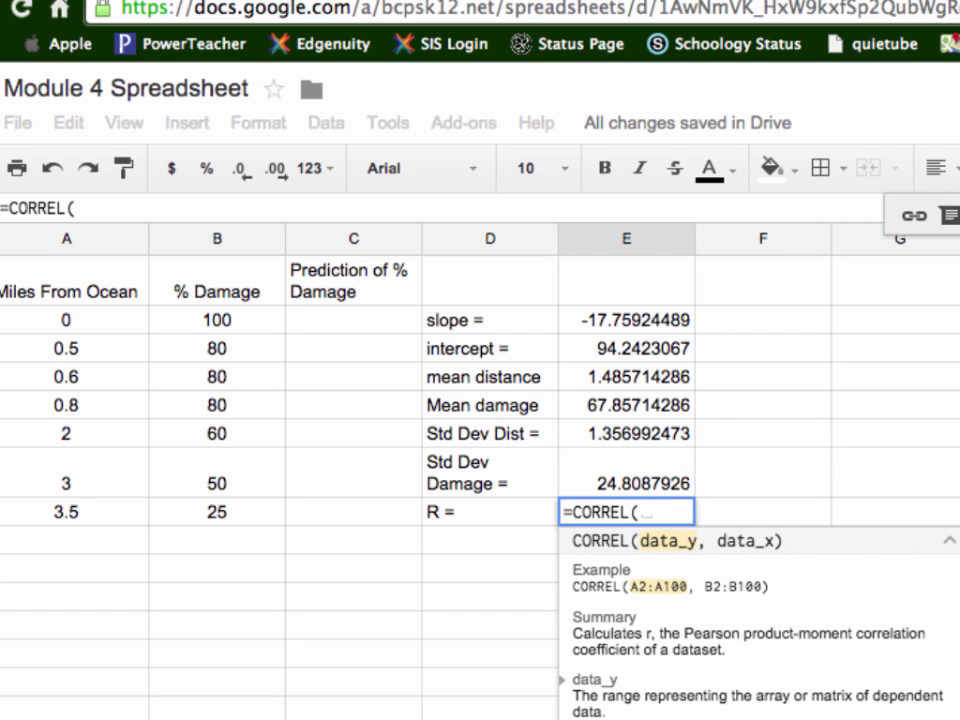
pyautogui.write('B2:')
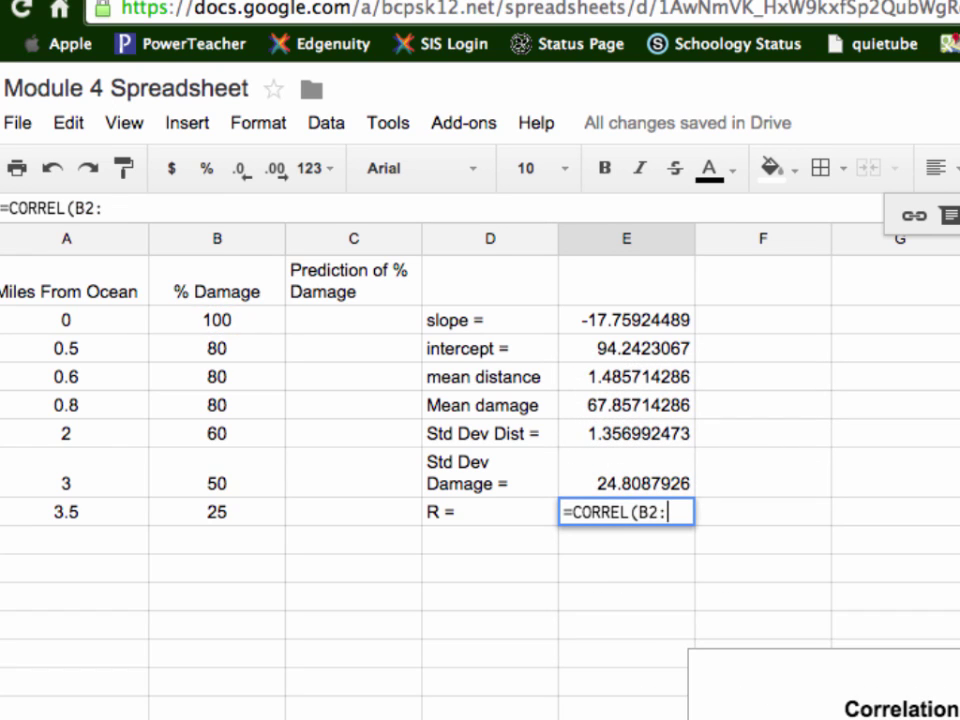
pyautogui.write('B8')
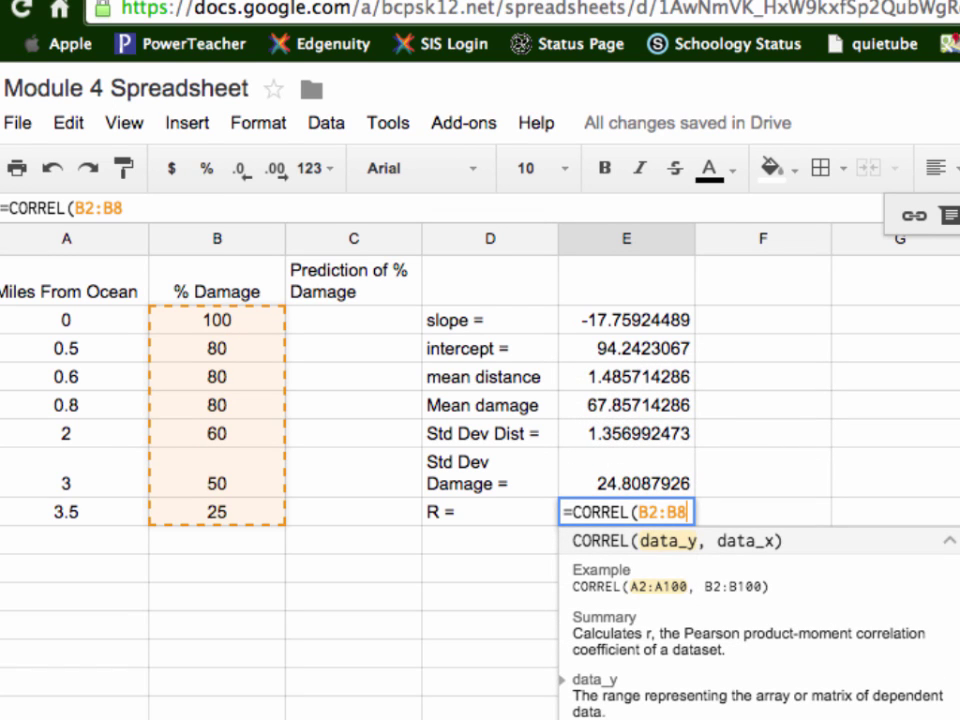
pyautogui.write(',')
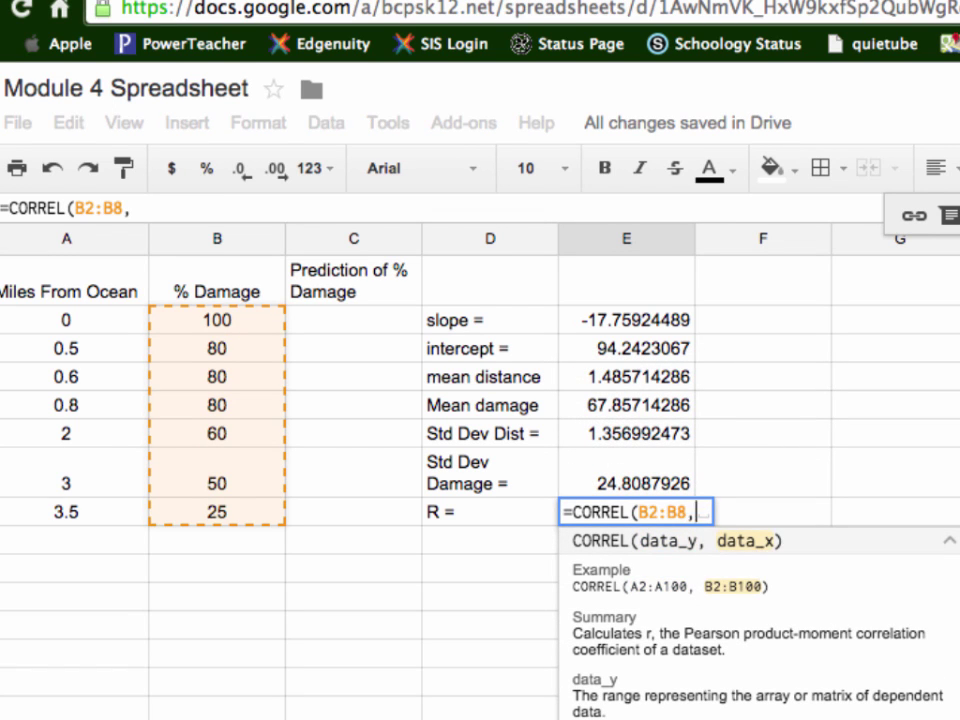
pyautogui.write('A@:')
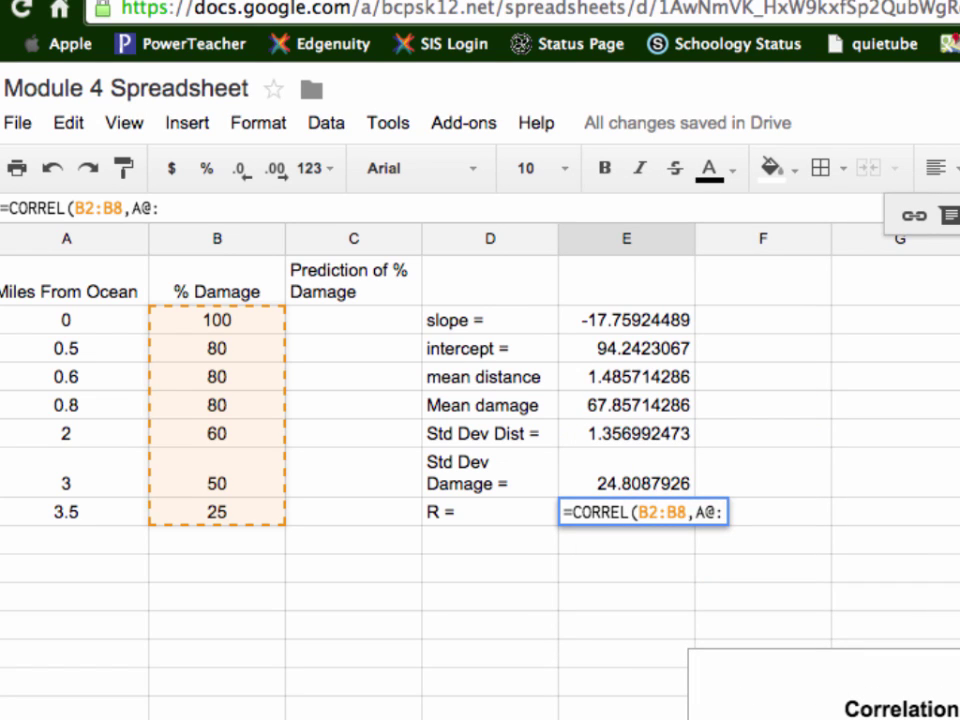
pyautogui.press('BackSpace')
pyautogui.press('BackSpace')
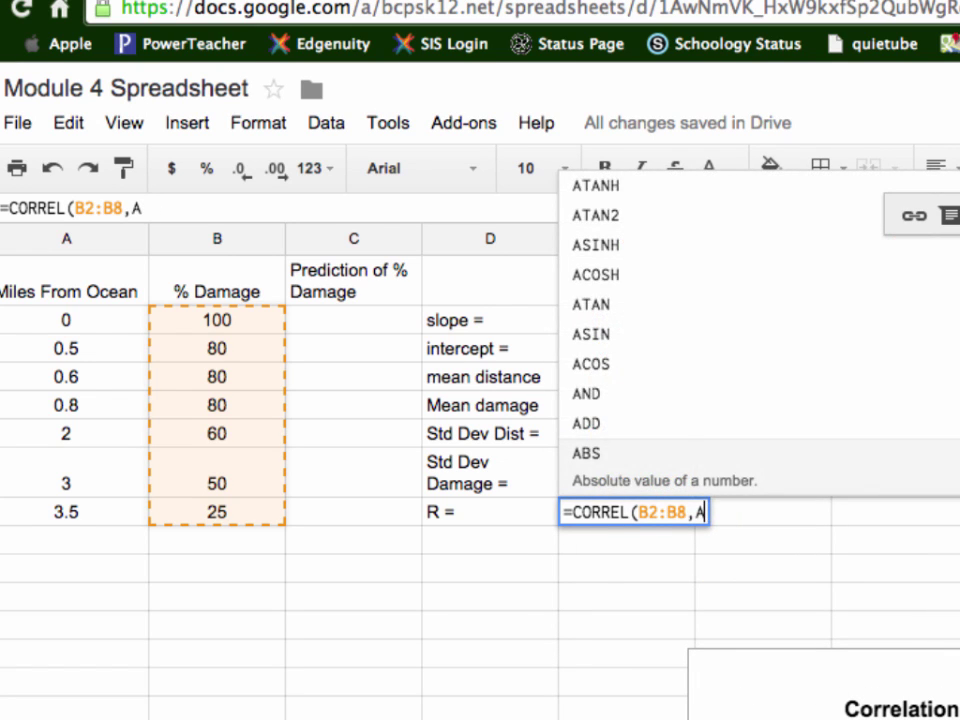
pyautogui.write('2')
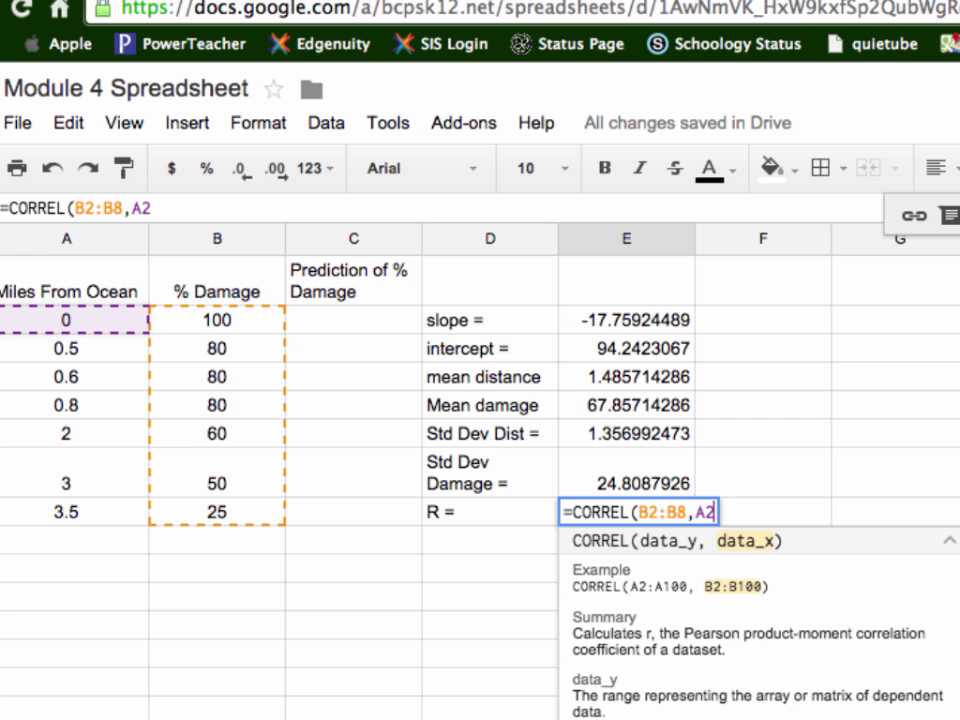
pyautogui.write(';A8')
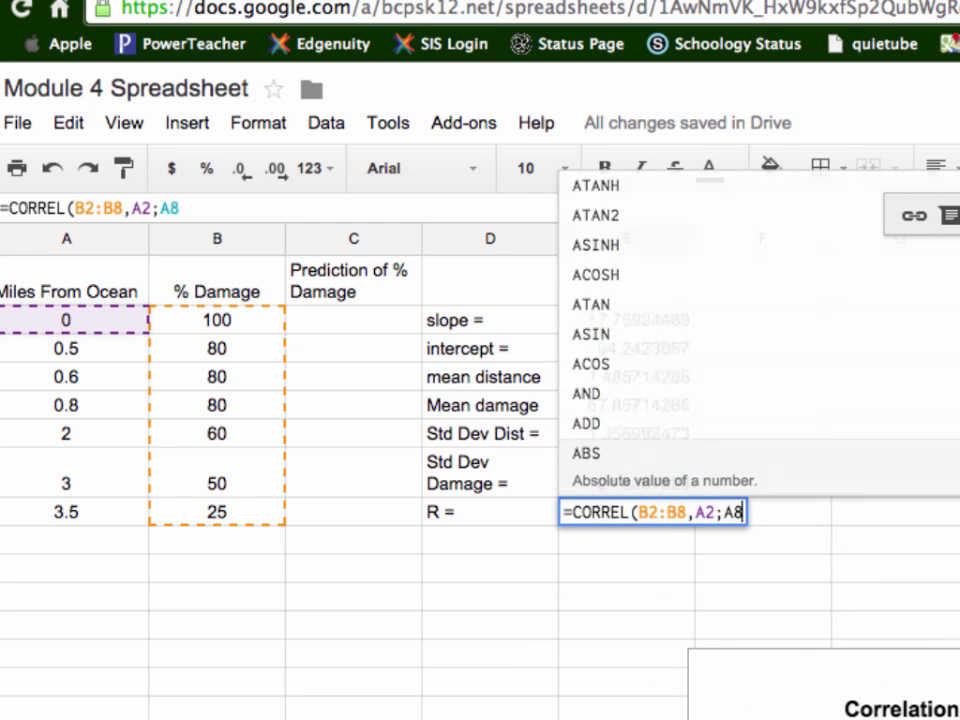
pyautogui.press('Return')
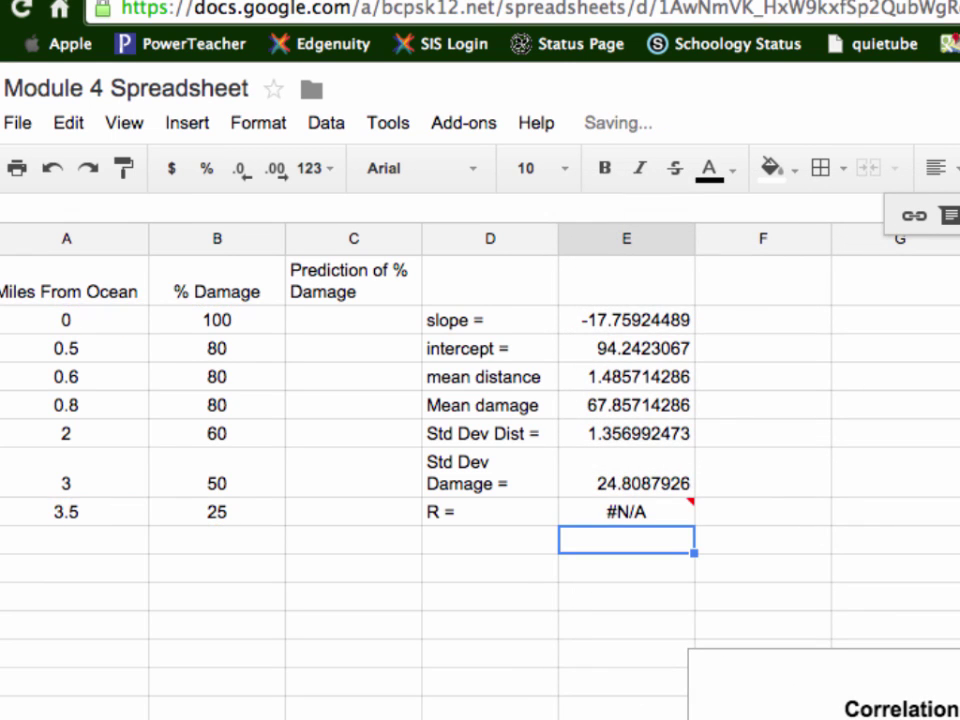
# Correct the miles range in cell E8's correlation formula so it reads =CORREL(B2:B8,A2:A8)
pyautogui.click(655, 519)
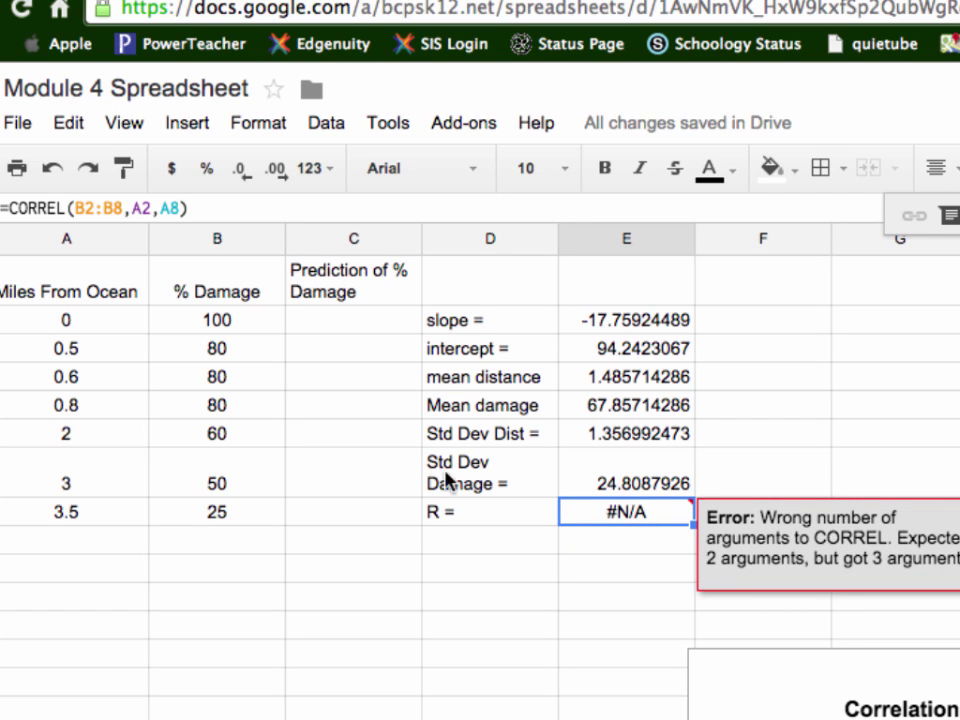
pyautogui.click(158, 208)
pyautogui.press('BackSpace')
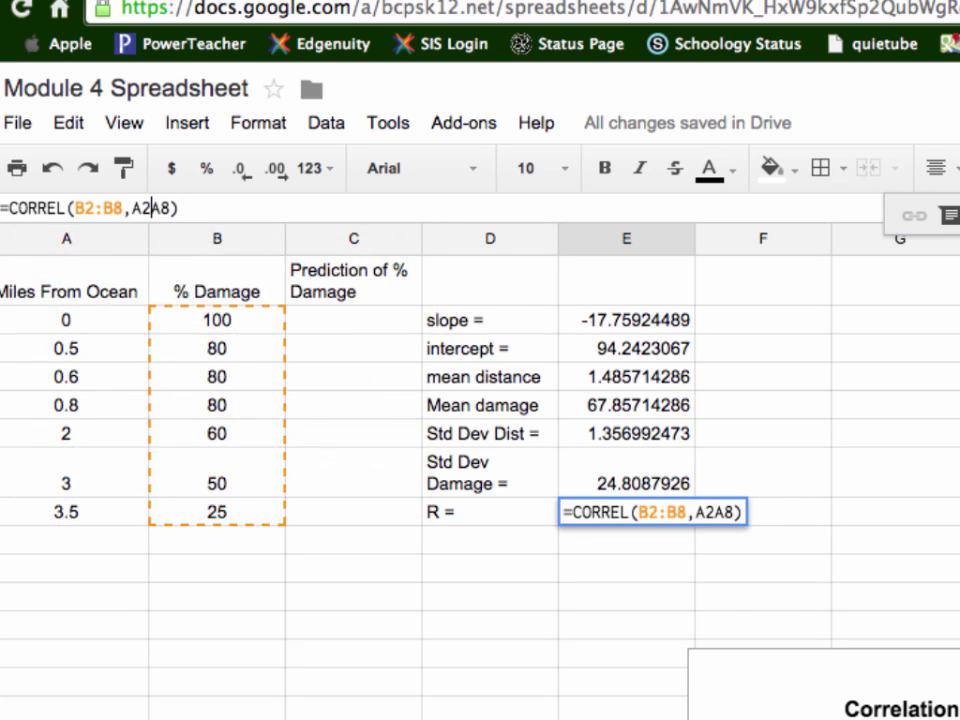
pyautogui.write(':')
pyautogui.press('Return')
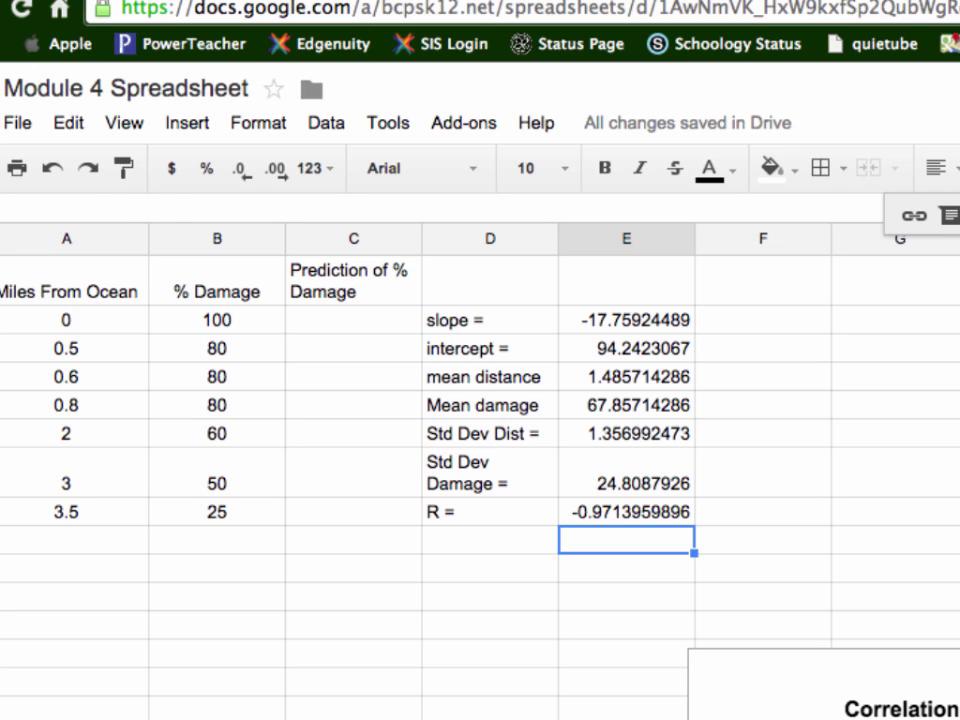
# Extend the Miles From Ocean column below 3.5 with the distances 4, 4.5, 5, 5.5 and 6 in cells A9 to A13
pyautogui.click(110, 545)
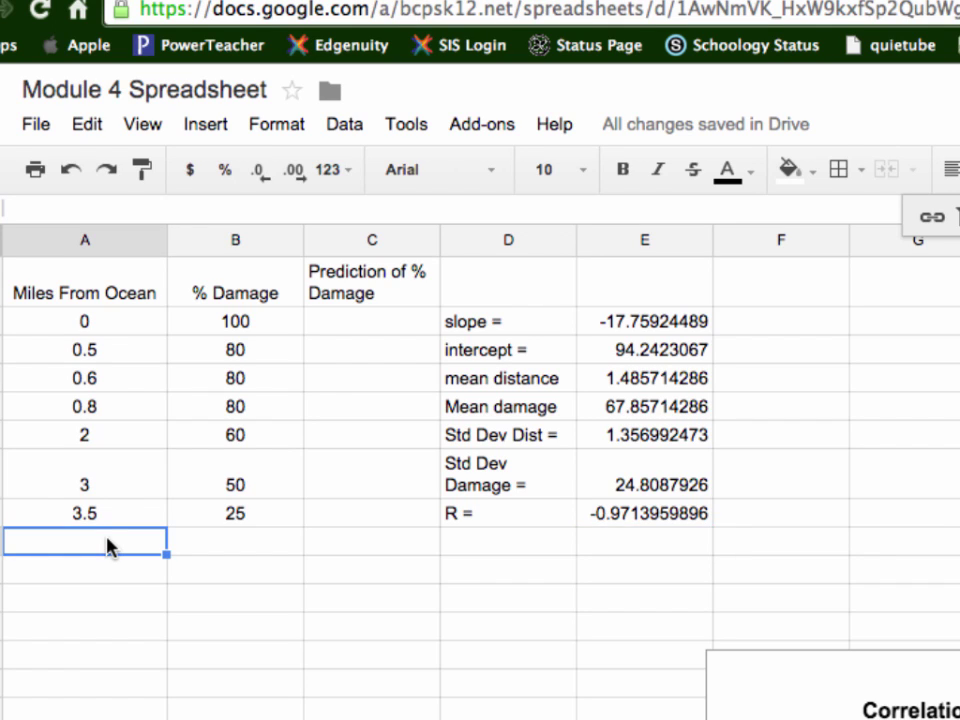
pyautogui.write('4')
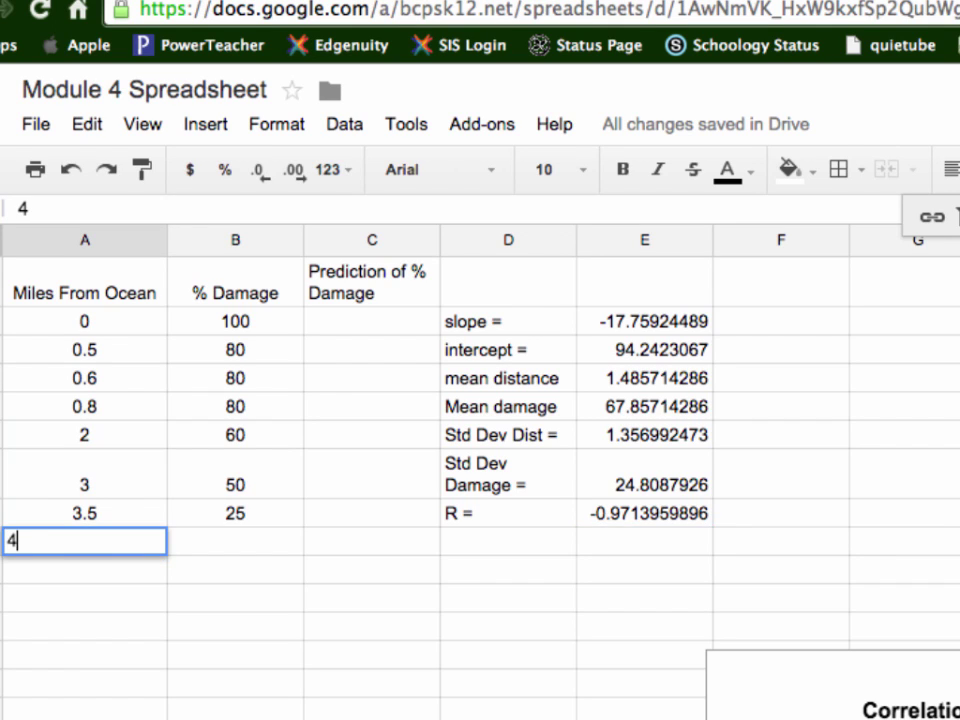
pyautogui.press('Return')
pyautogui.write('4.')
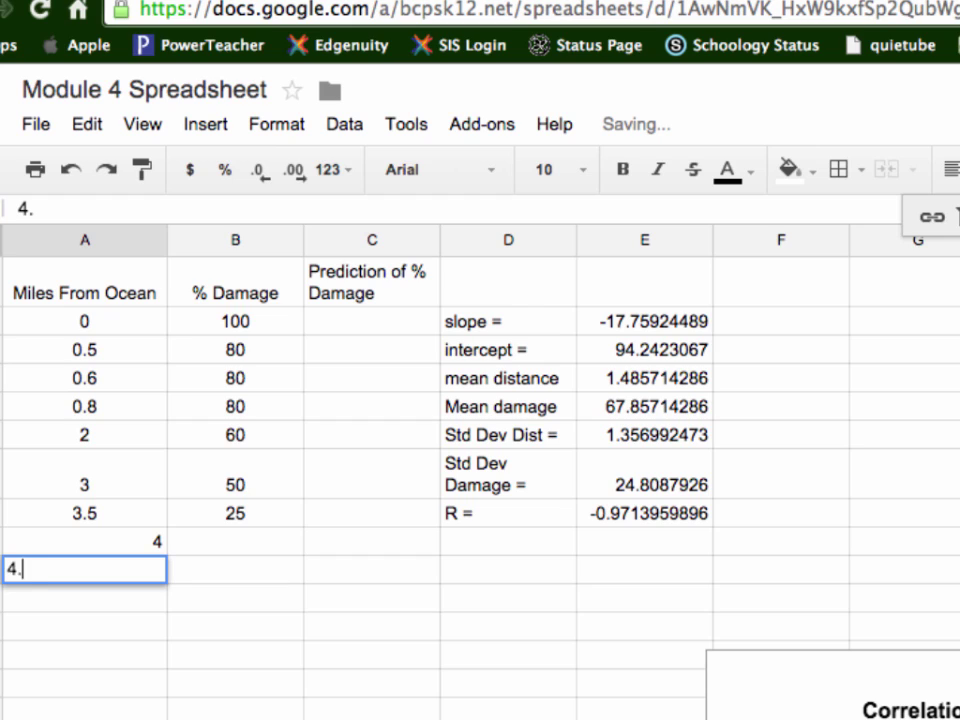
pyautogui.write('5')
pyautogui.press('Return')
pyautogui.write('5')
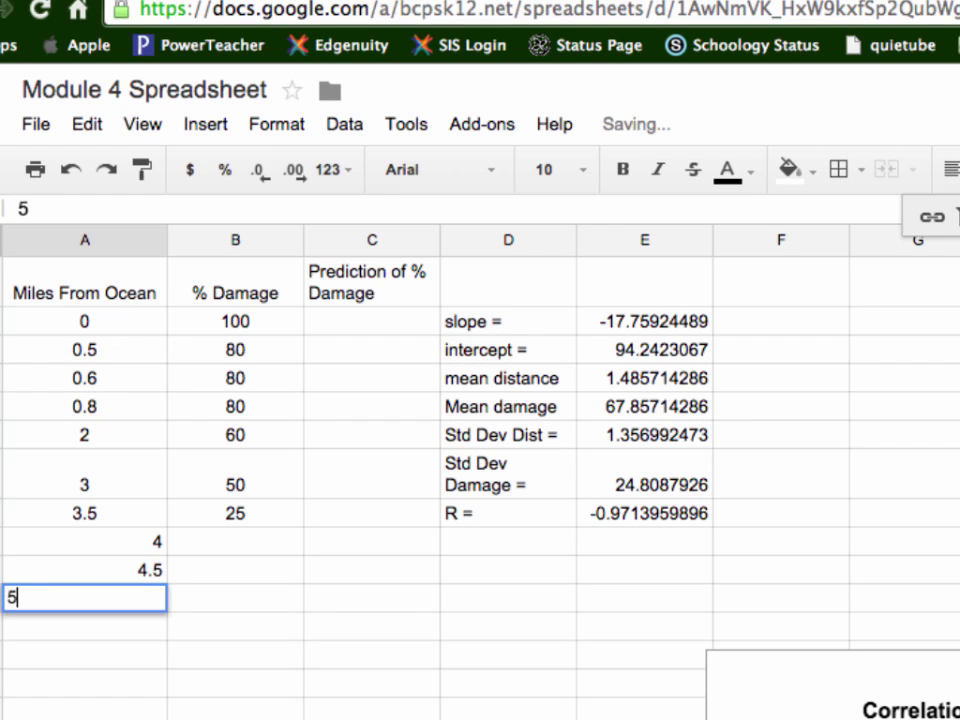
pyautogui.press('Return')
pyautogui.write('5.5')
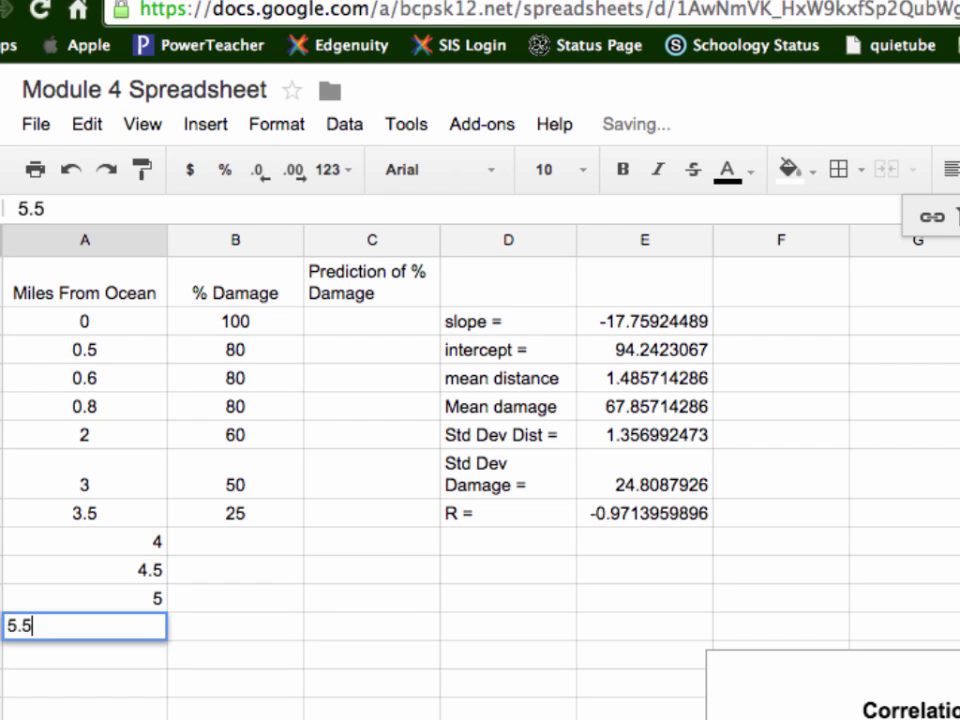
pyautogui.press('Return')
pyautogui.write('6')
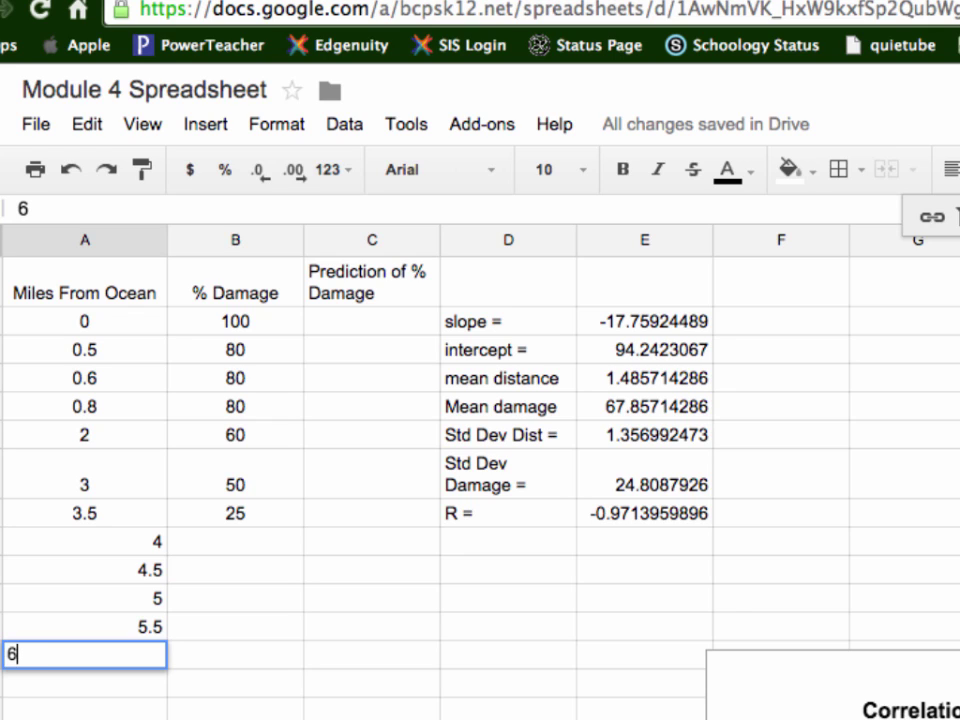
pyautogui.press('Return')
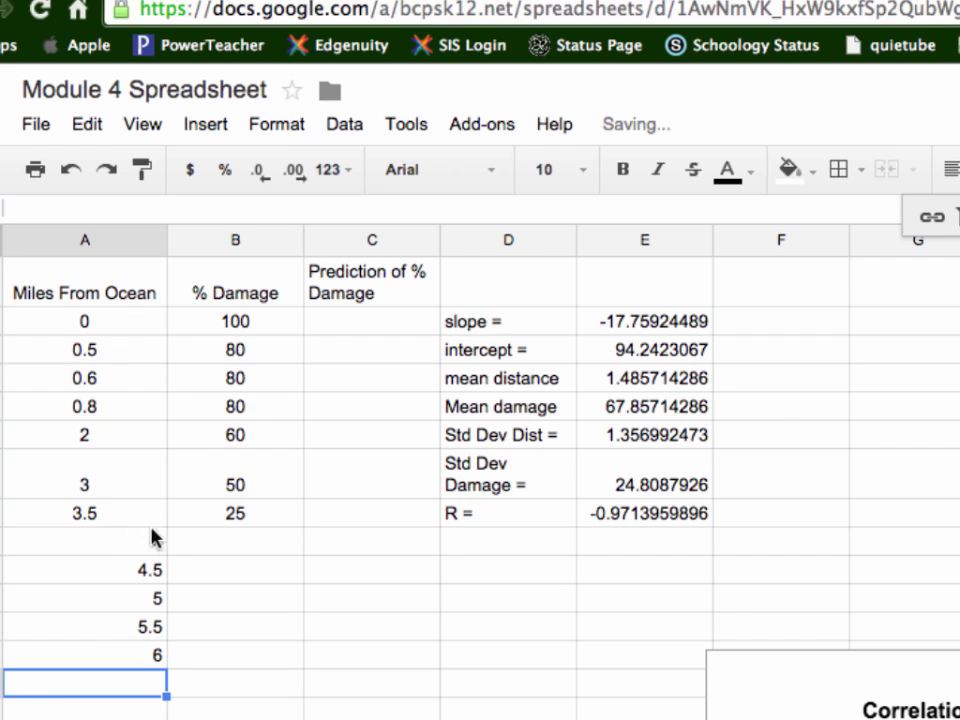
# Enter the formula =FORECAST(B9,B2:B8,A2:A8) in cell C9 of the Prediction of % Damage column, beside the distance of 4 miles
pyautogui.click(326, 554)
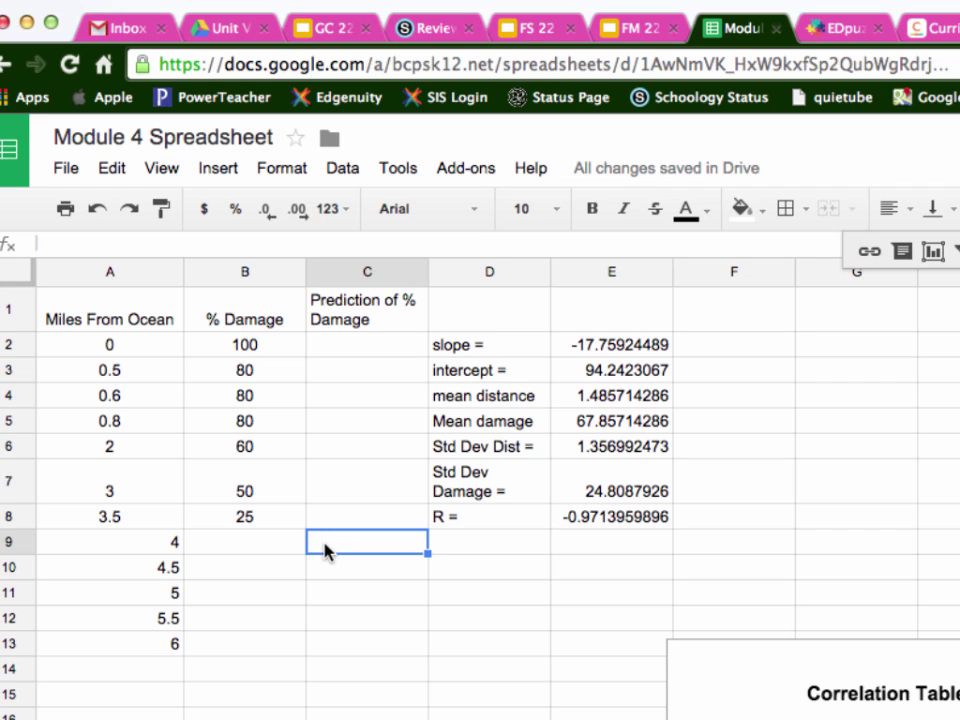
pyautogui.write('=')
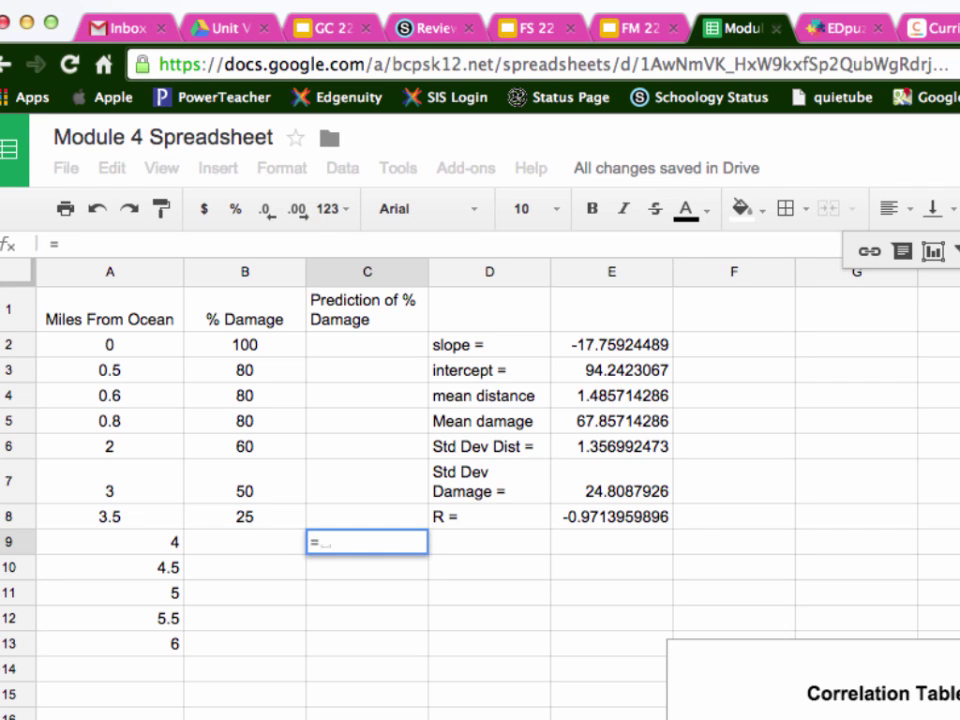
pyautogui.write('FOREC')
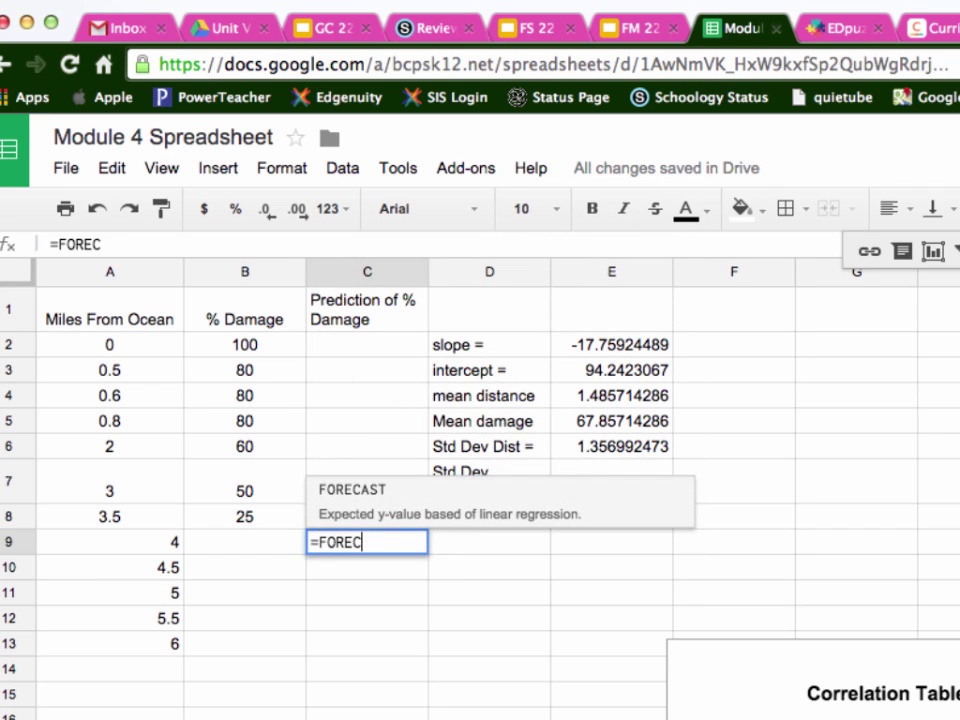
pyautogui.write('AST(')
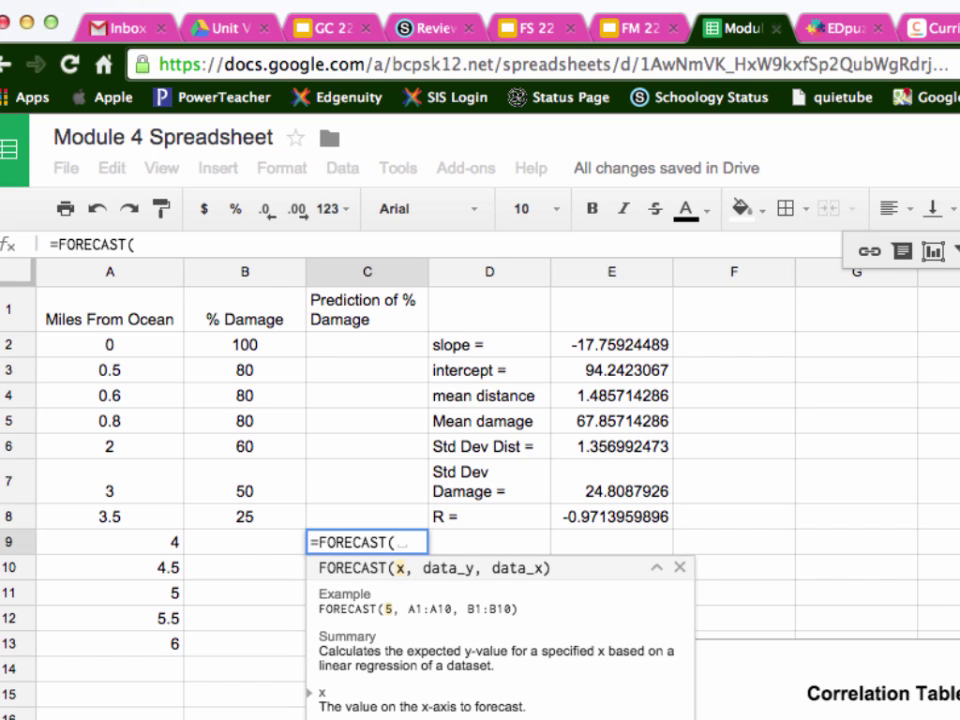
pyautogui.write('B')
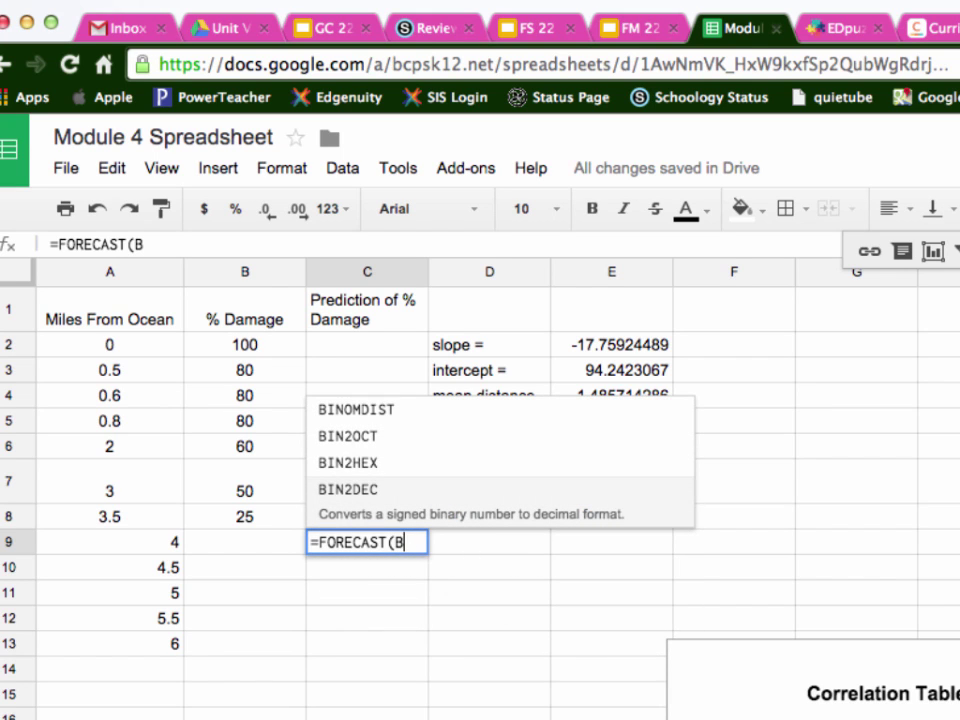
pyautogui.write('(')
pyautogui.press('BackSpace')
pyautogui.write('9')
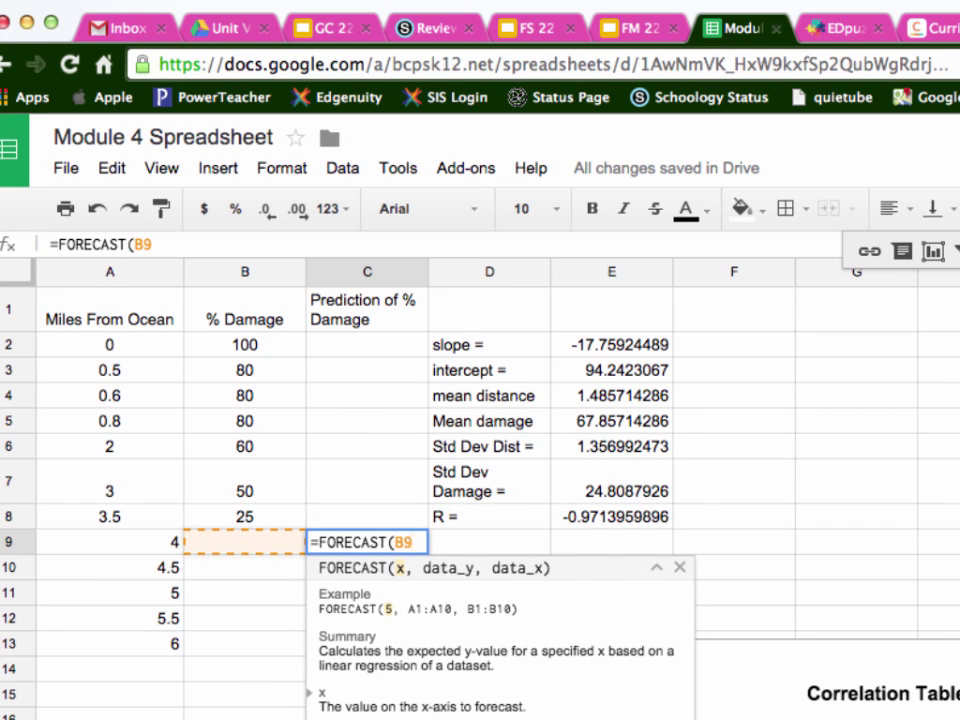
pyautogui.write(',')
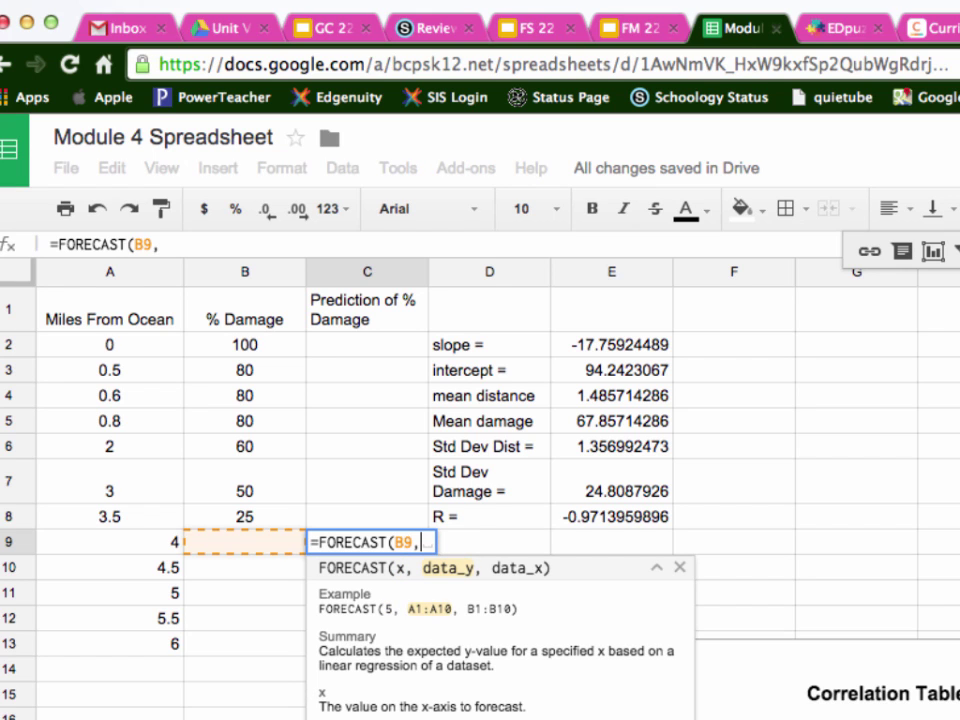
pyautogui.write('B')
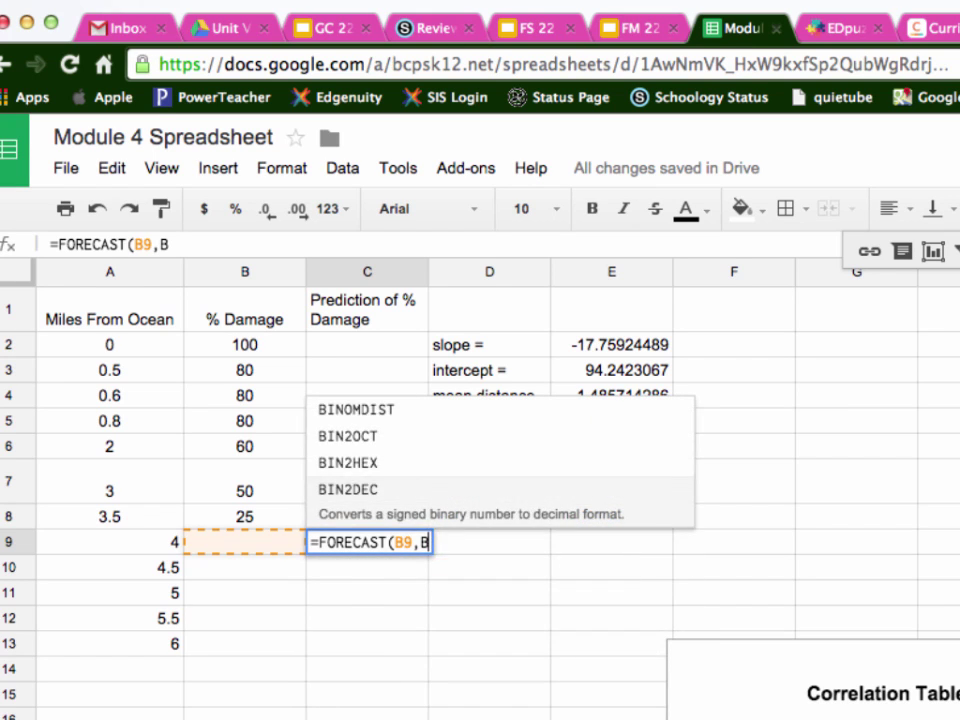
pyautogui.write('2:B*')
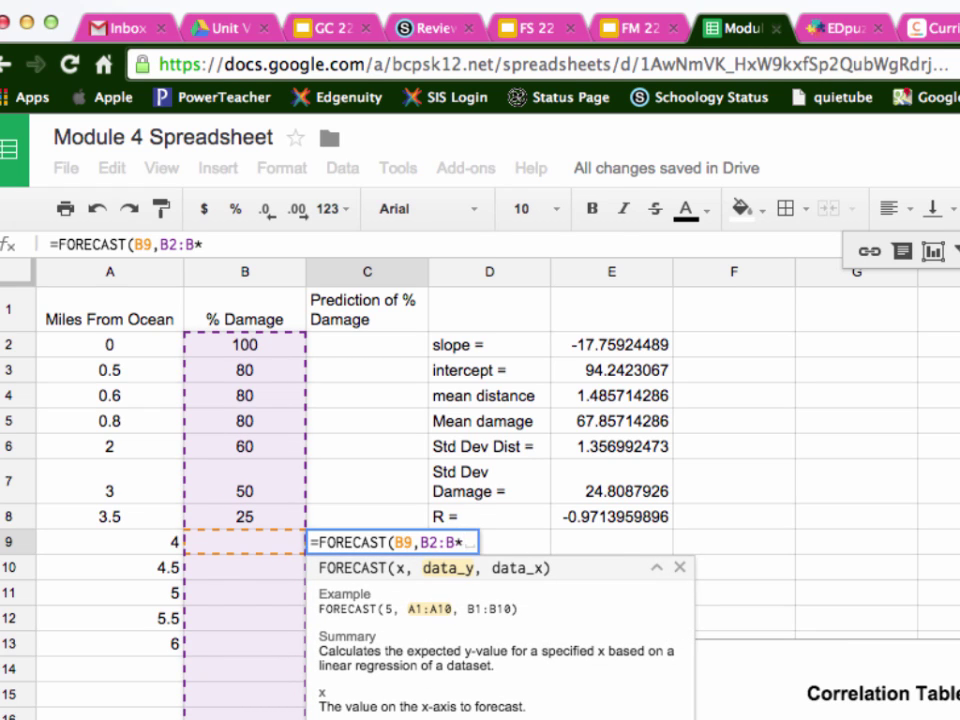
pyautogui.press('BackSpace')
pyautogui.write('8')
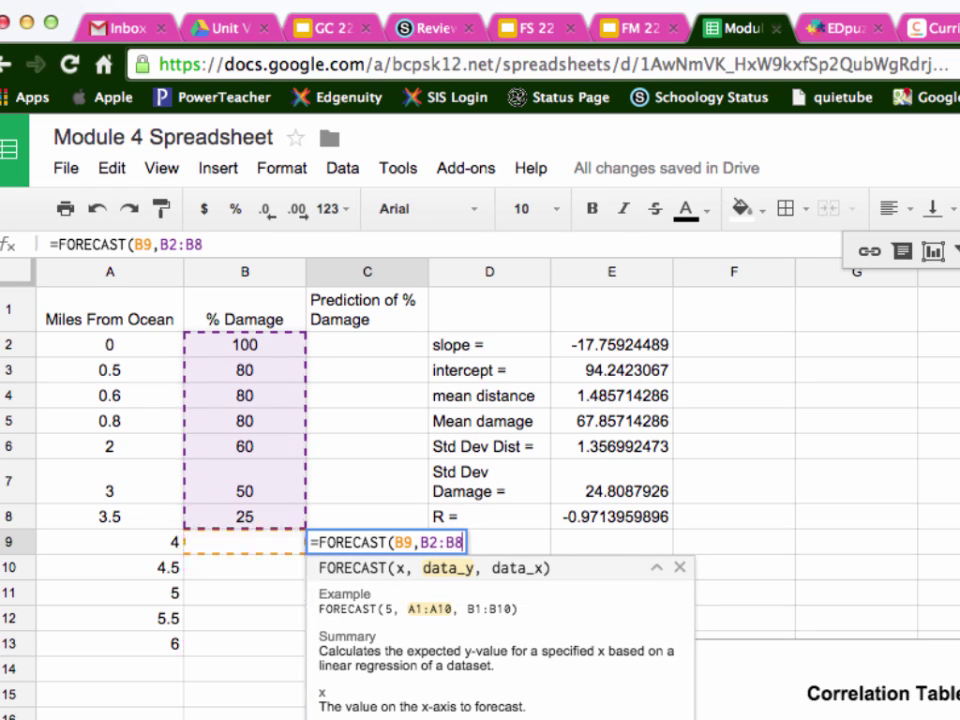
pyautogui.write(',')
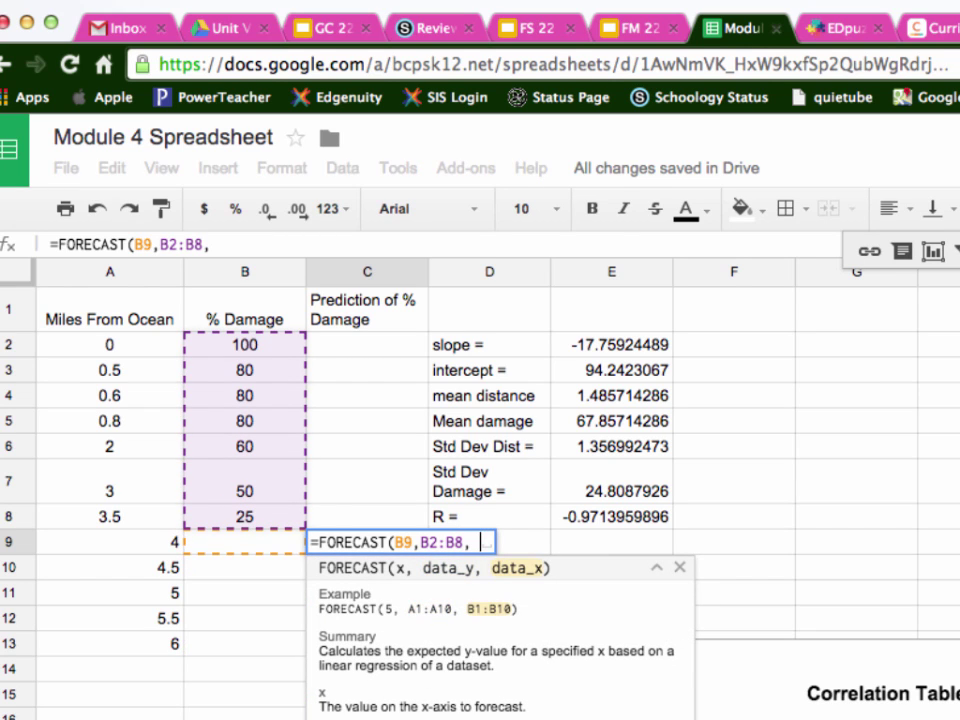
pyautogui.press('BackSpace')
pyautogui.write('A2')
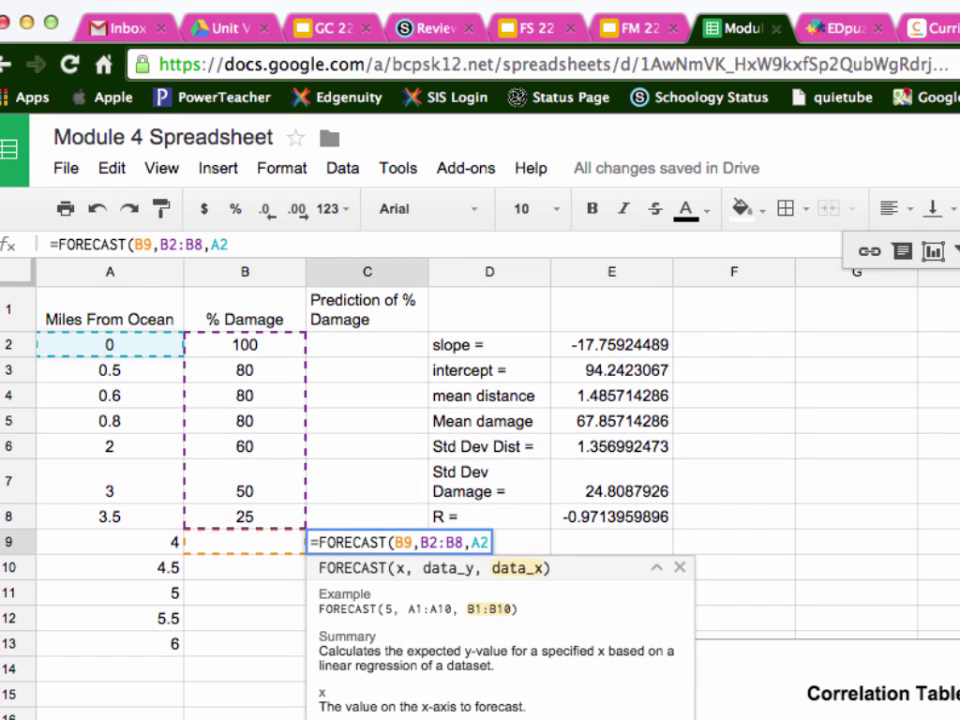
pyautogui.write(':A*')
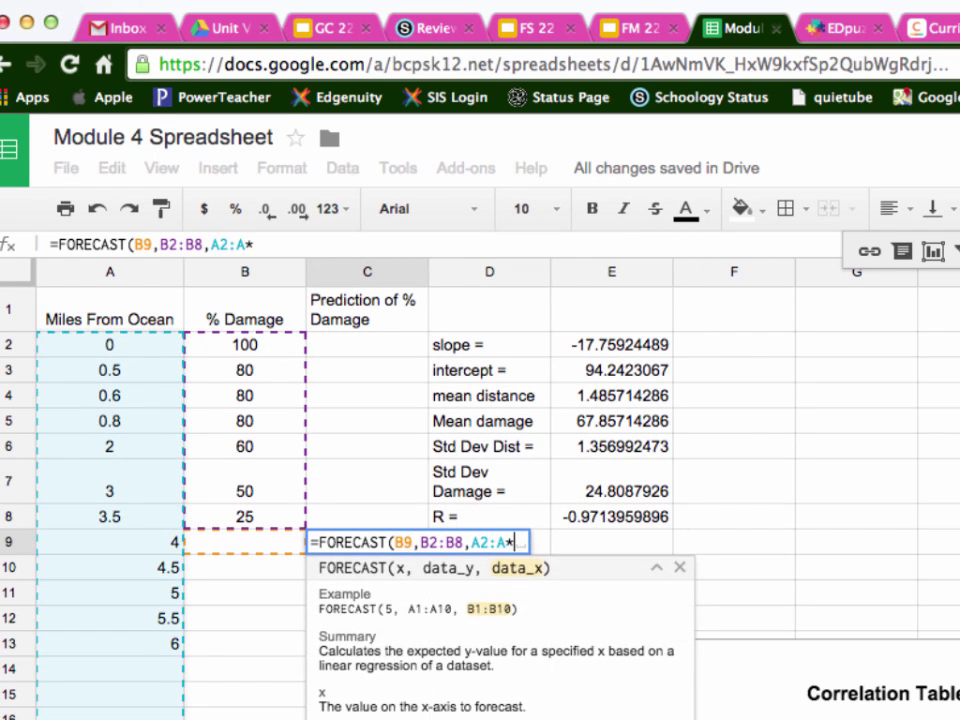
pyautogui.press('BackSpace')
pyautogui.write('8)')
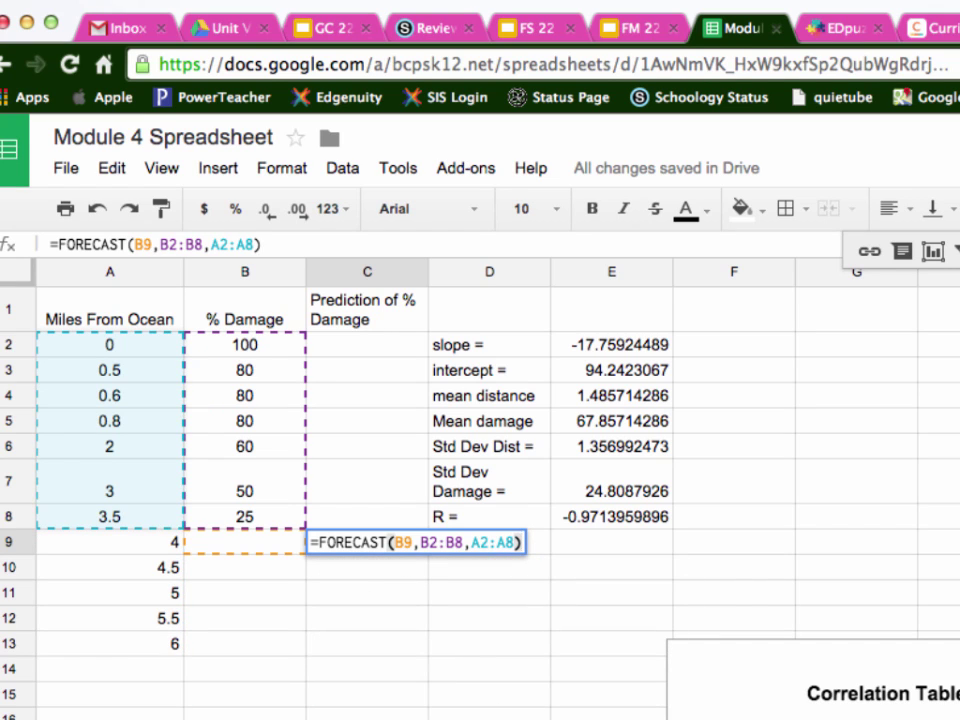
pyautogui.press('Return')
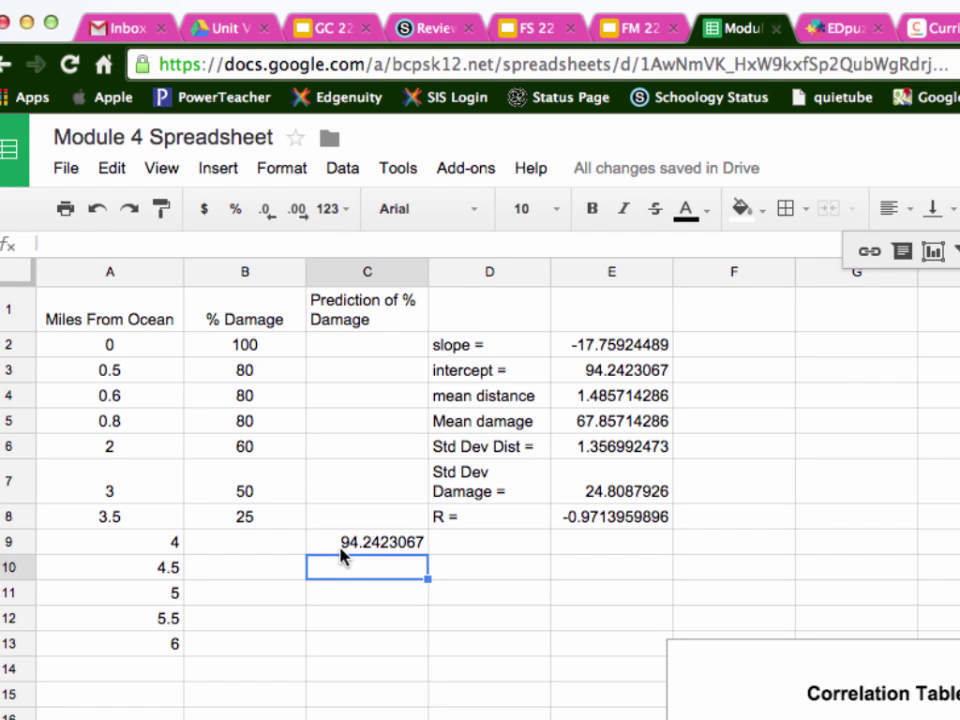
# Compare the forecast formula in cell C9 with the one in the same cell of the Answers sheet
pyautogui.click(341, 548)
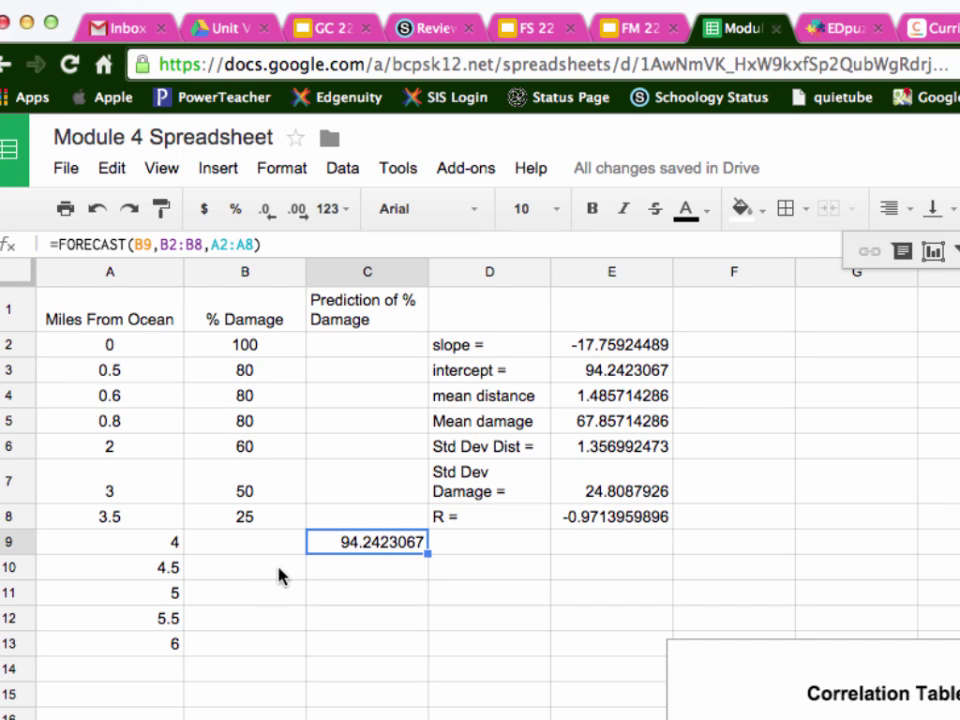
pyautogui.press('Right')
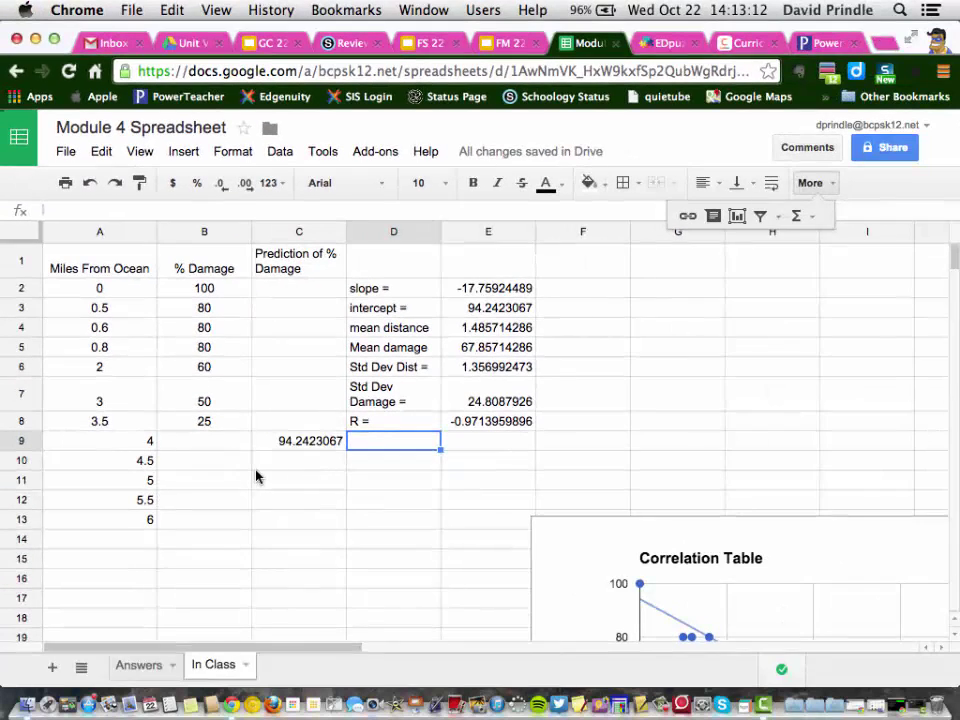
pyautogui.click(124, 668)
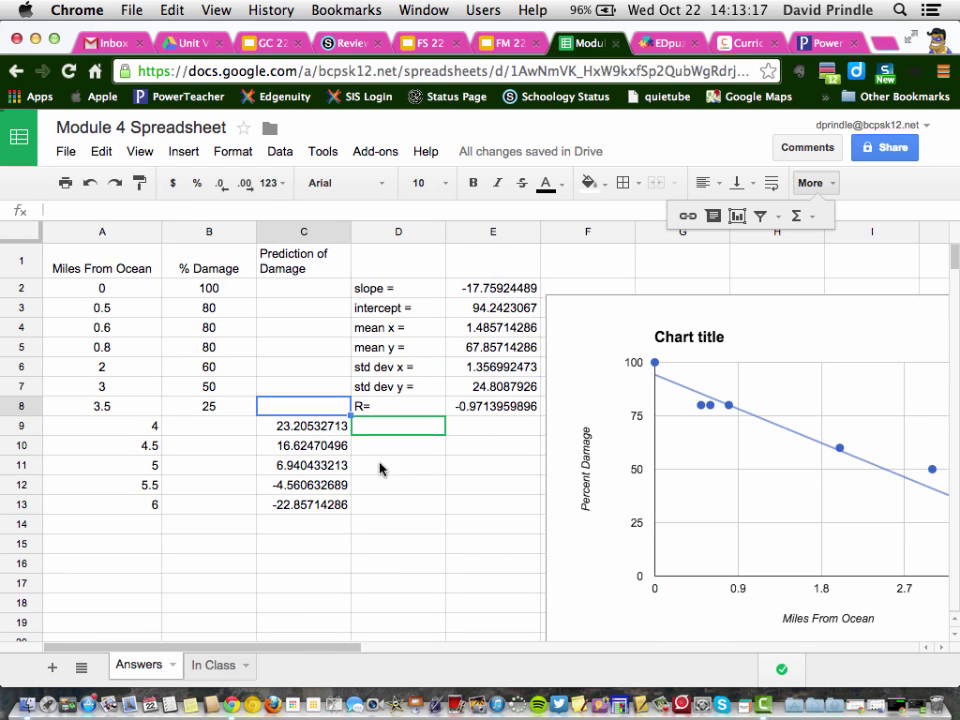
pyautogui.click(320, 428)
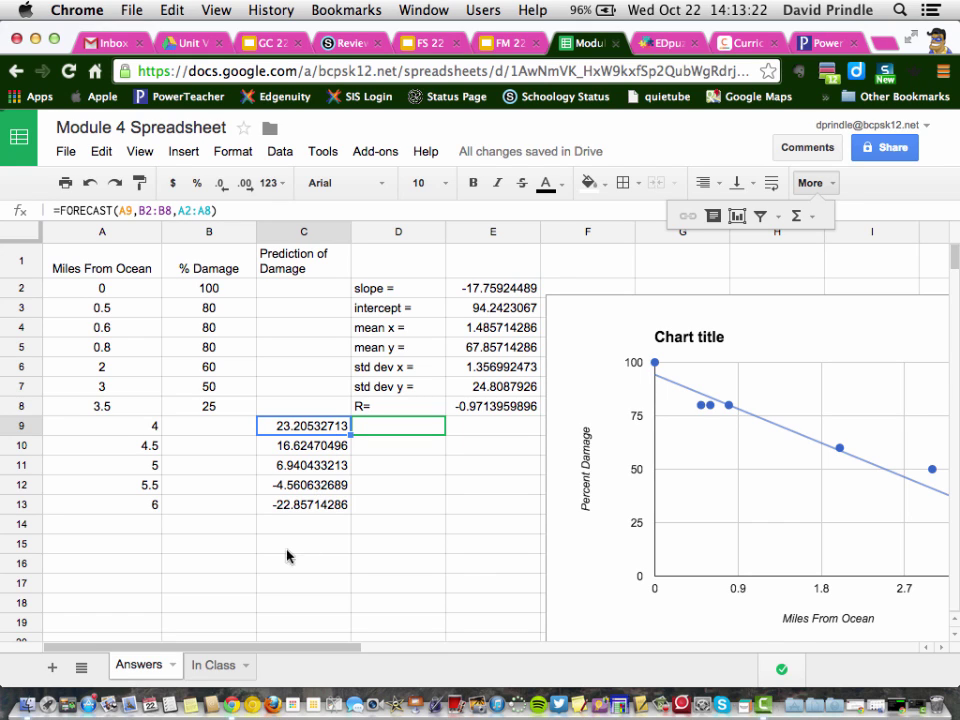
# On the In Class sheet, correct the first argument of cell C9's forecast so it reads =FORECAST(A9,B2:B8,A2:A8)
pyautogui.click(220, 670)
pyautogui.click(328, 442)
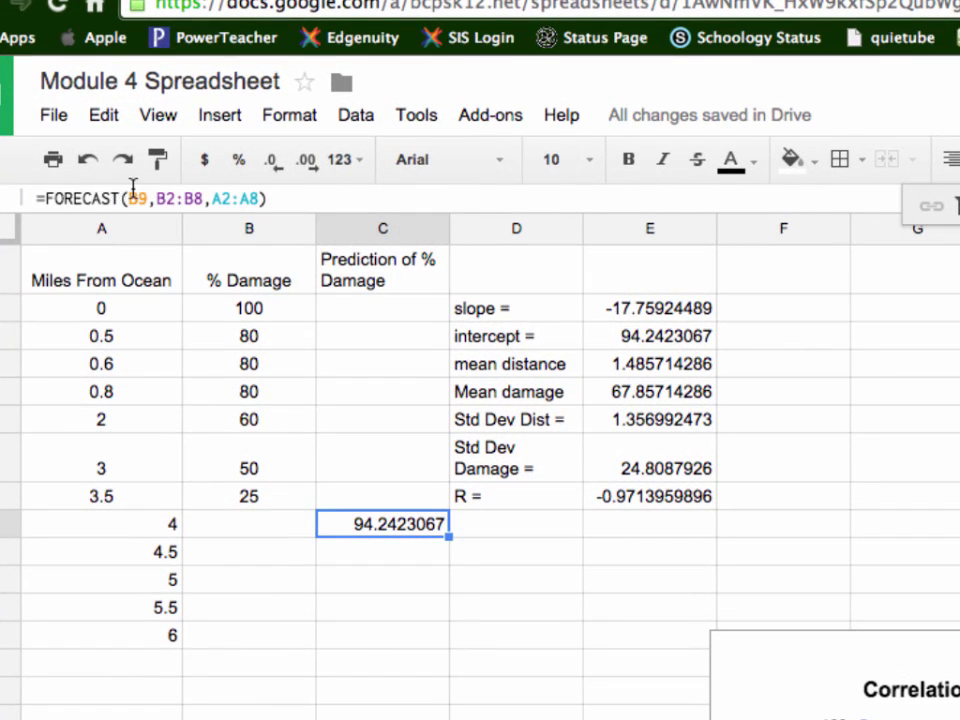
pyautogui.click(119, 192)
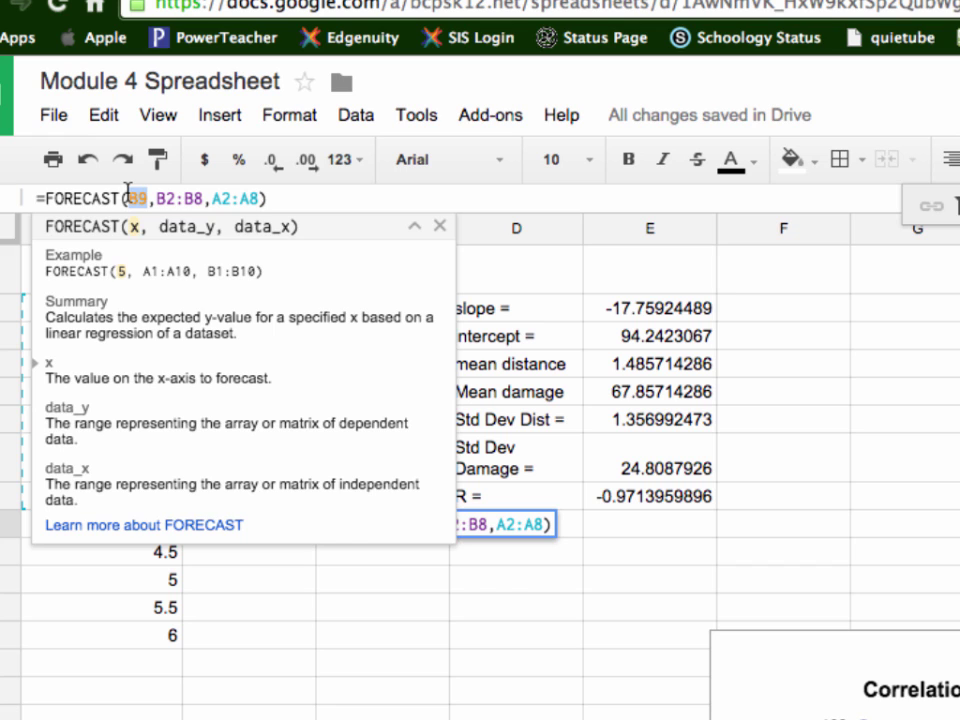
pyautogui.write('A9')
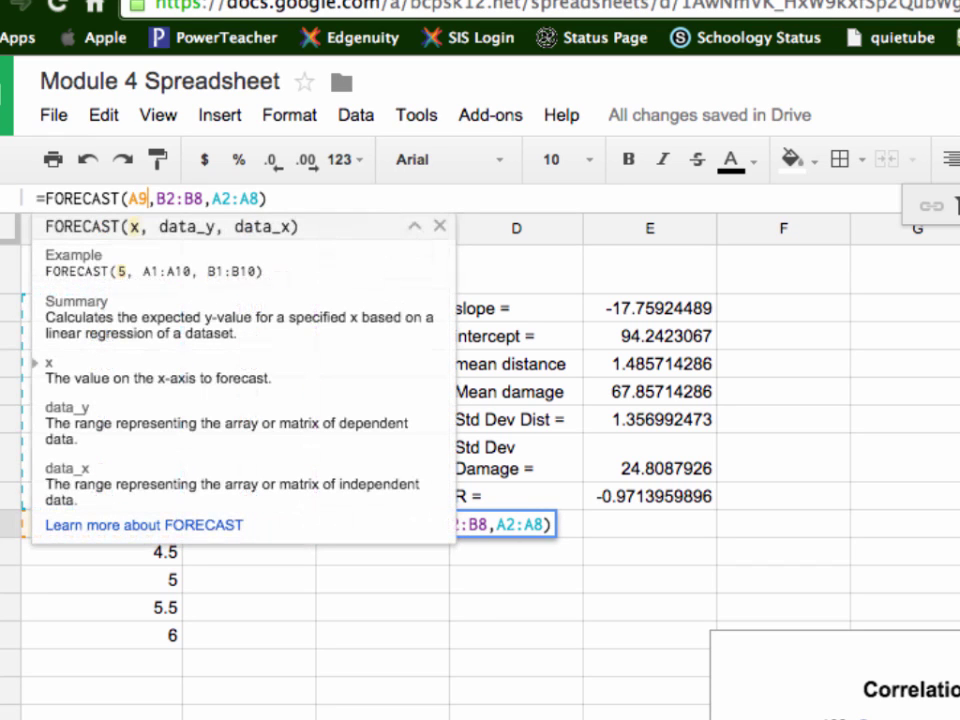
pyautogui.press('Return')
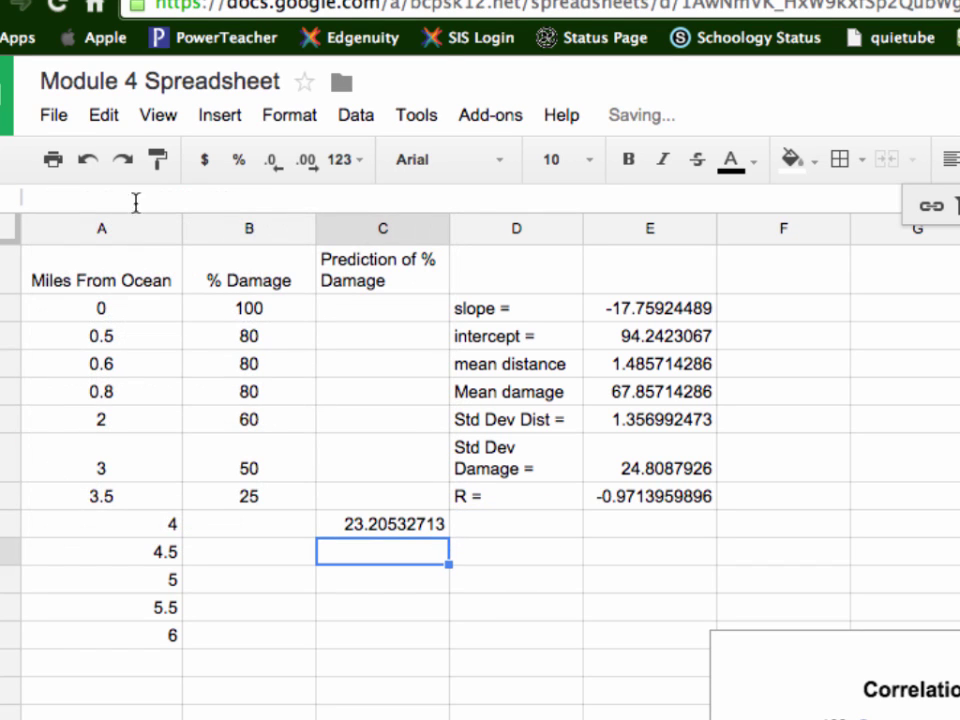
# Fill the forecast formula from cell C9 down to C13 to predict damage for the distances 4.5 to 6
pyautogui.click(382, 533)
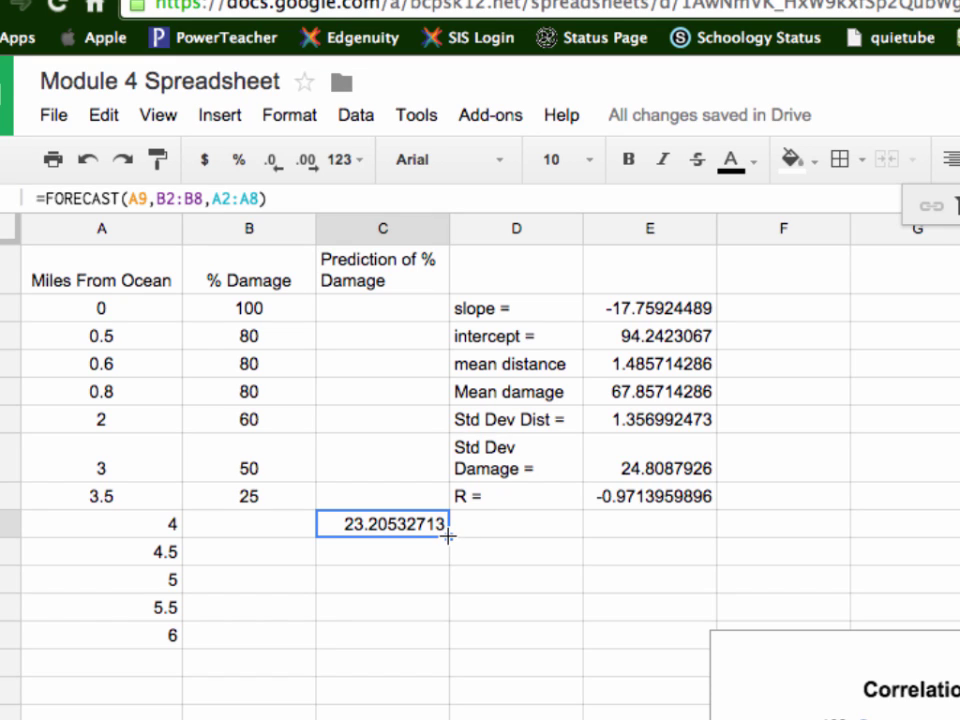
pyautogui.moveTo(448, 536); pyautogui.dragTo(450, 636)
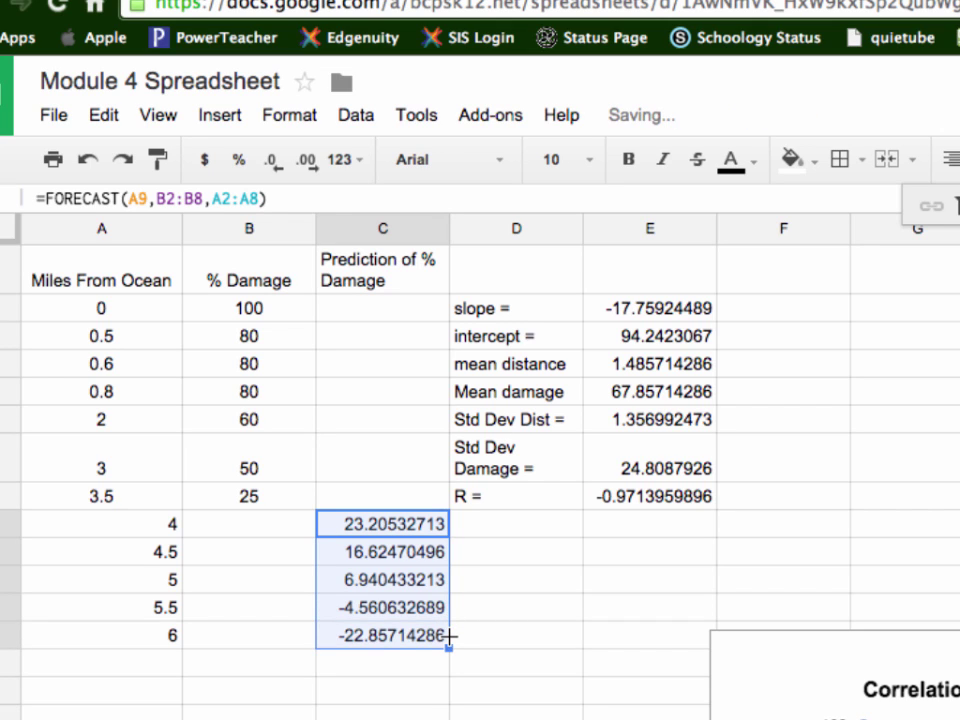